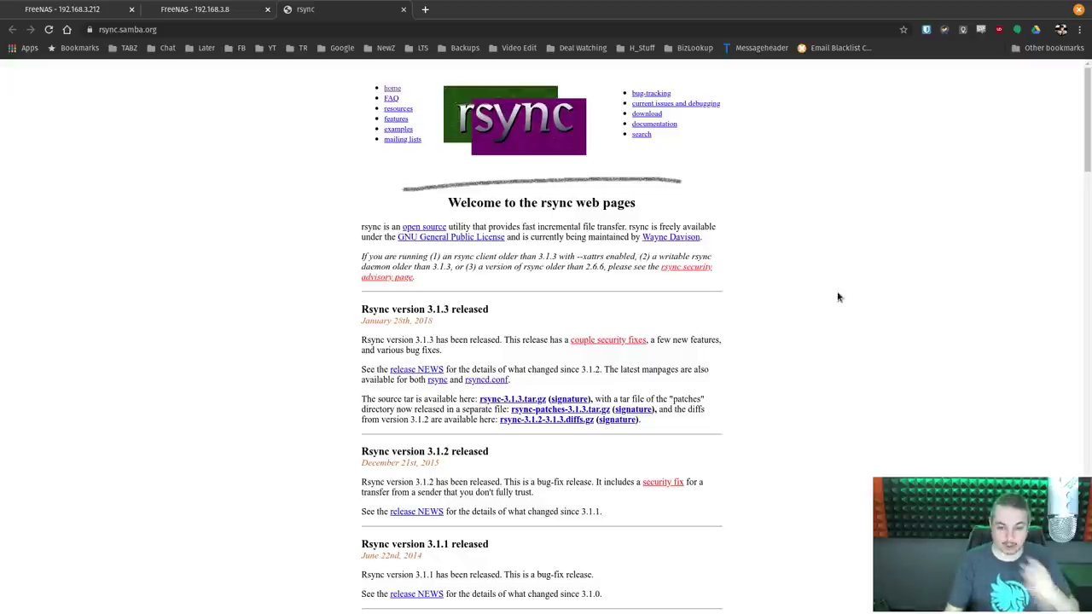
Leave the rsync.samba.org page and return to the 192.168.3.212 FreeNAS Services list
scroll(838, 297, "down", 3)
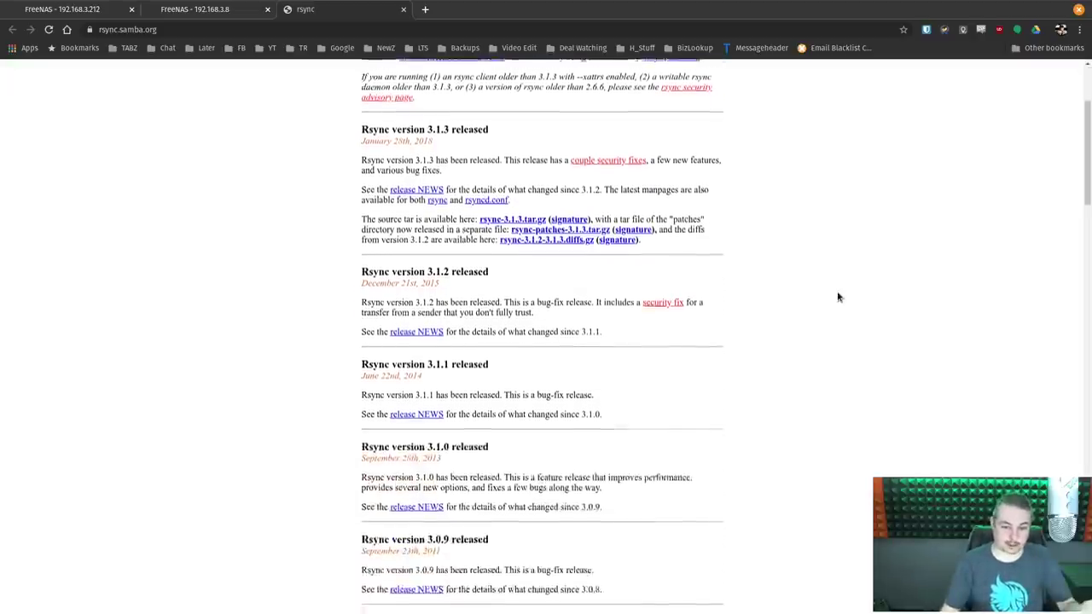
scroll(832, 314, "up", 3)
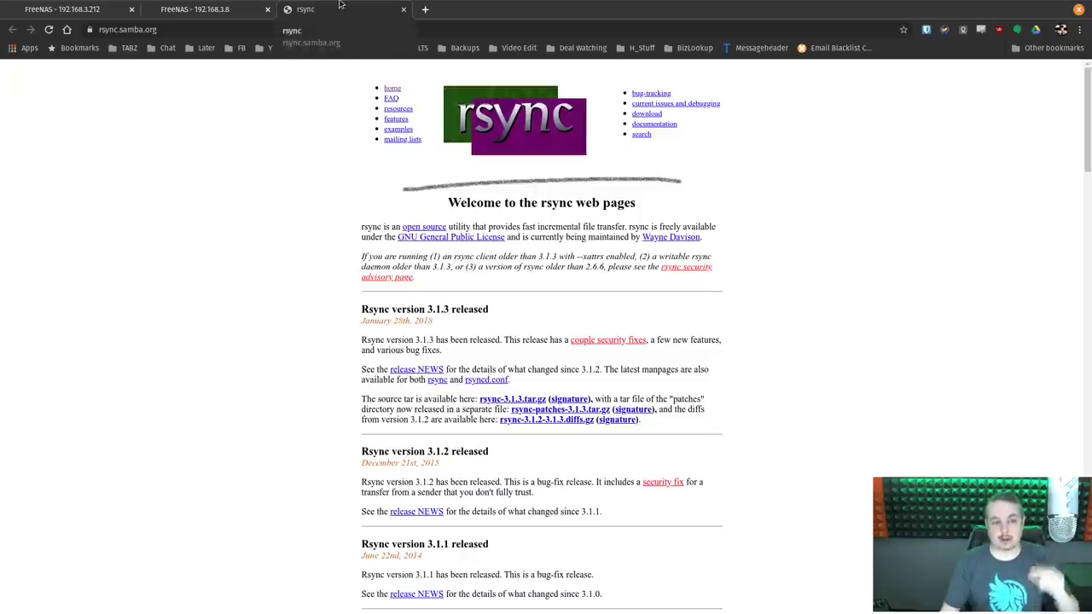
left_click(62, 8)
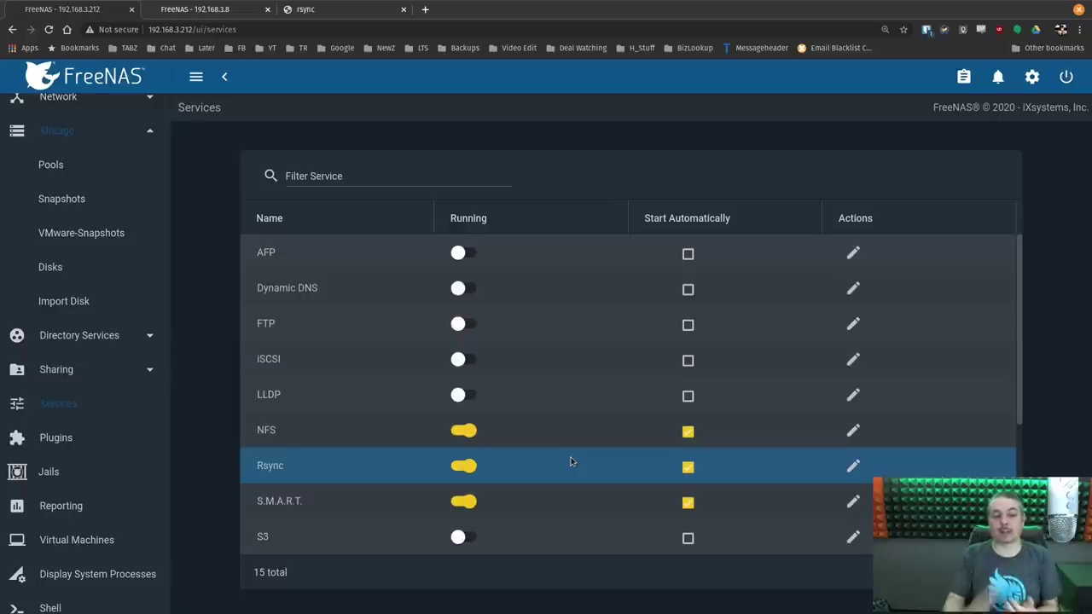
left_click(205, 10)
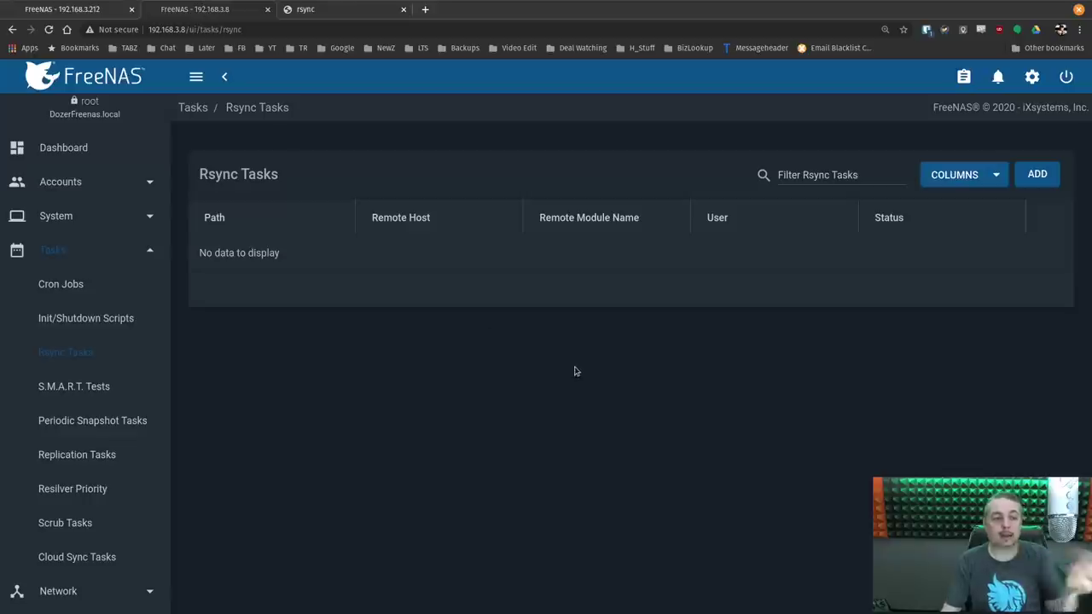
left_click(85, 9)
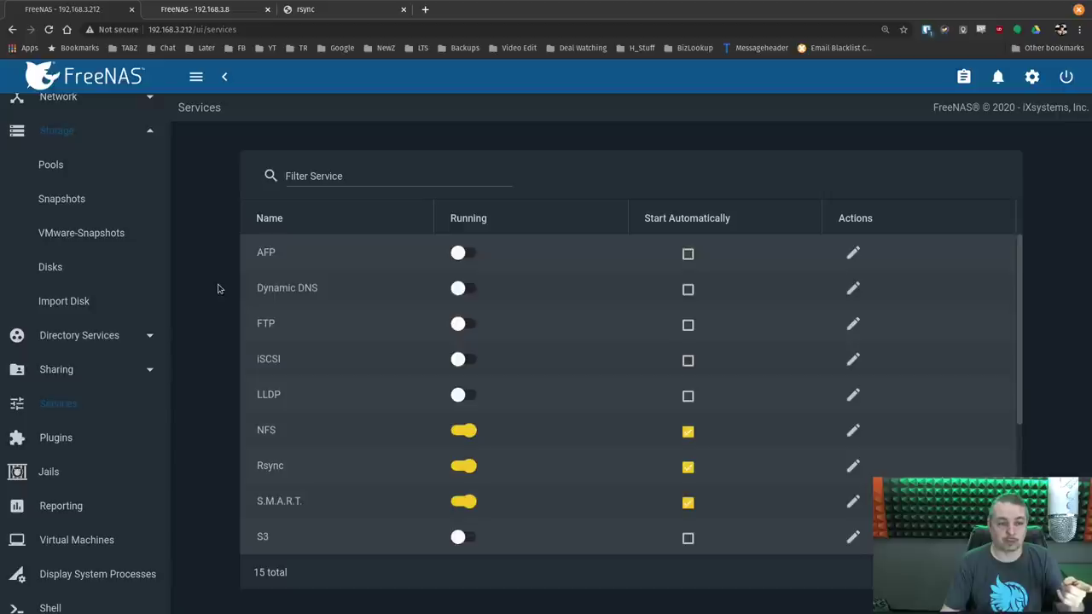
scroll(60, 221, "up", 3)
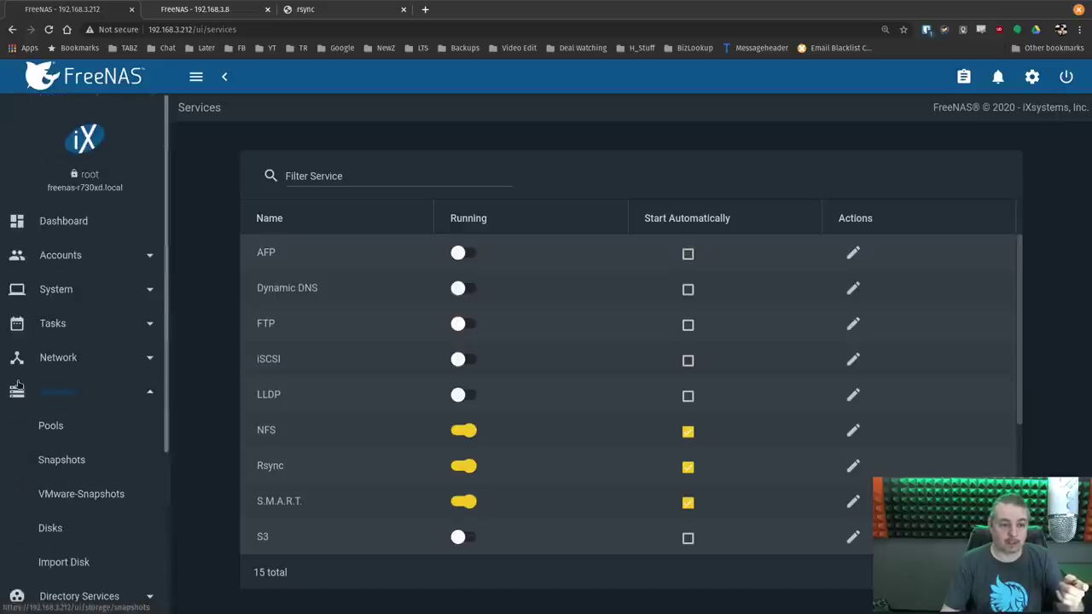
left_click(60, 223)
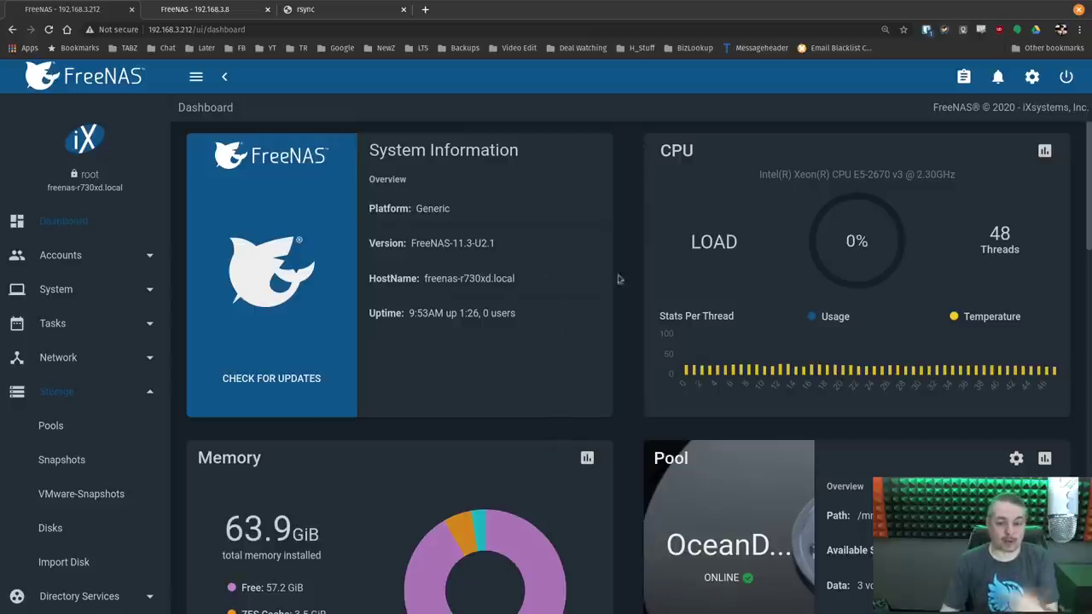
scroll(594, 427, "down", 1)
scroll(595, 427, "up", 1)
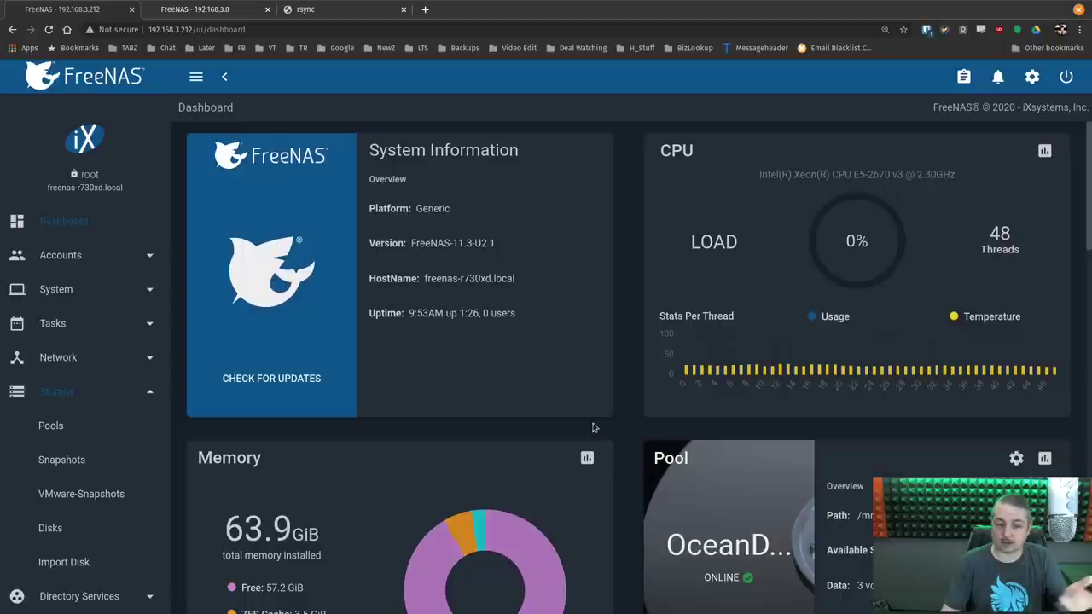
scroll(548, 395, "down", 2)
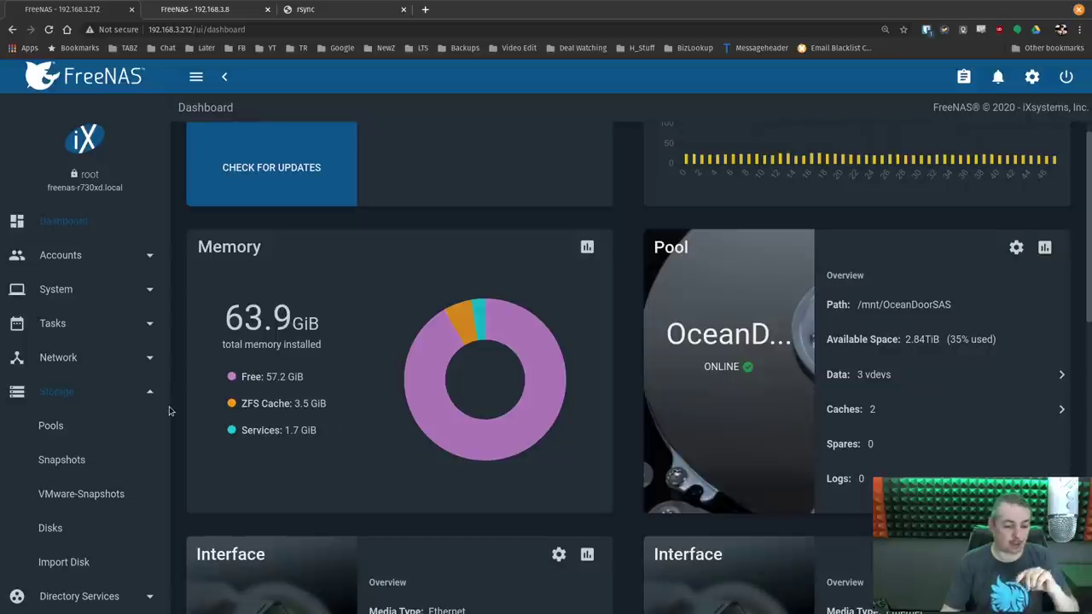
scroll(49, 388, "down", 4)
left_click(63, 373)
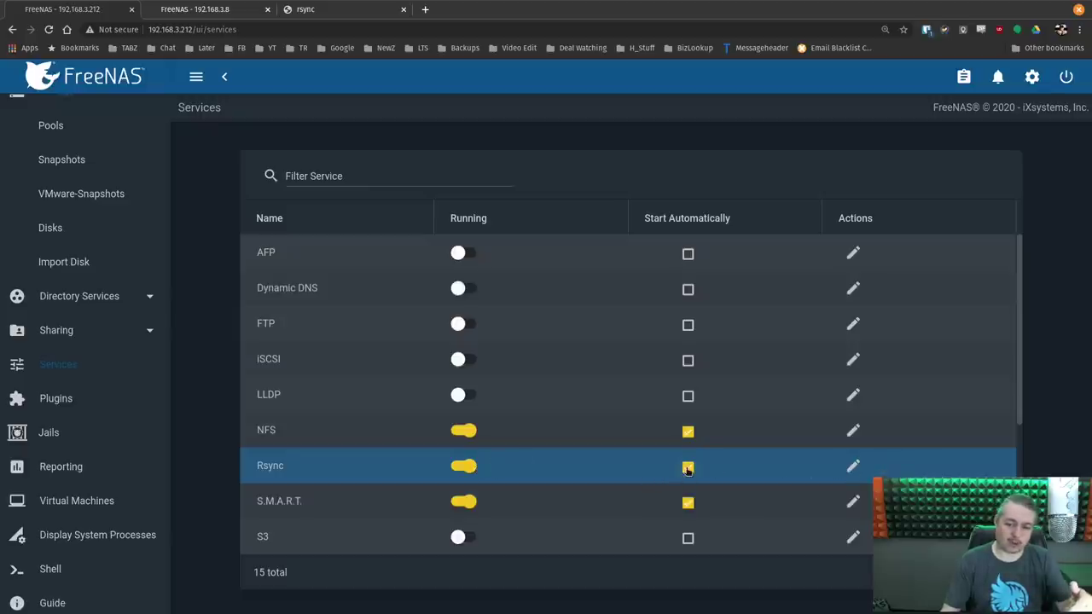
Open the Rsync service settings on TCP port 873 and view its empty module list
left_click(853, 467)
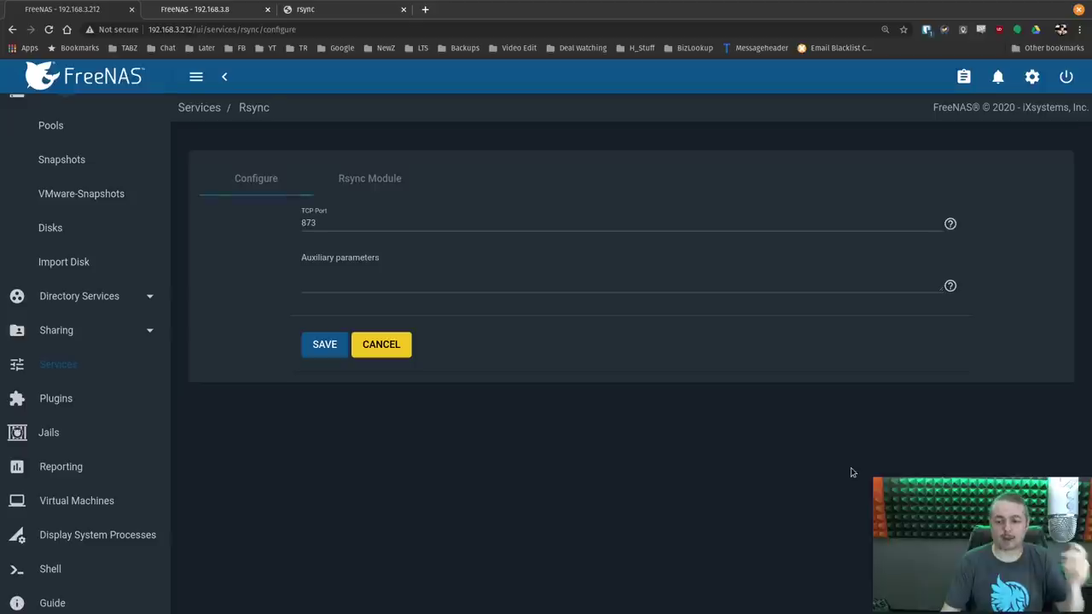
left_click(374, 222)
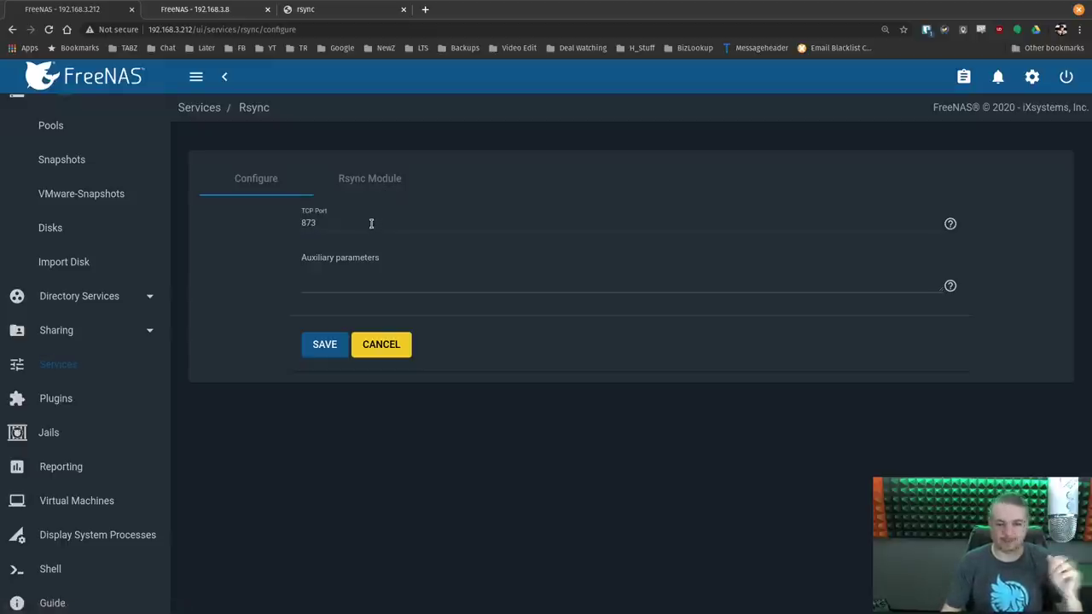
left_click(372, 180)
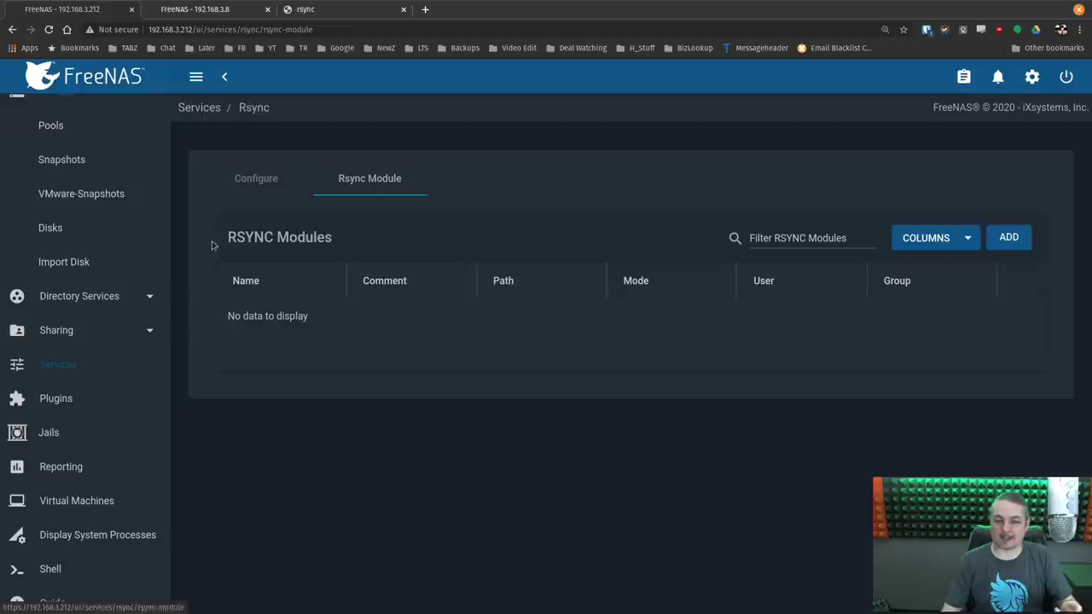
Add a Read Only rsync module named 'photos' with comment 'Some Photos'
left_click(1009, 236)
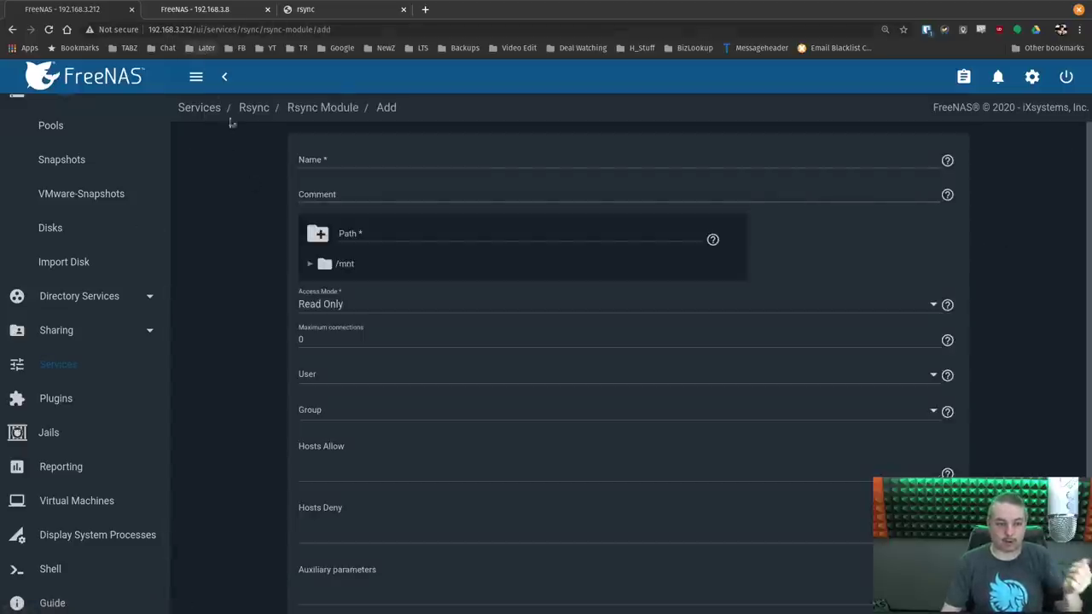
left_click(312, 303)
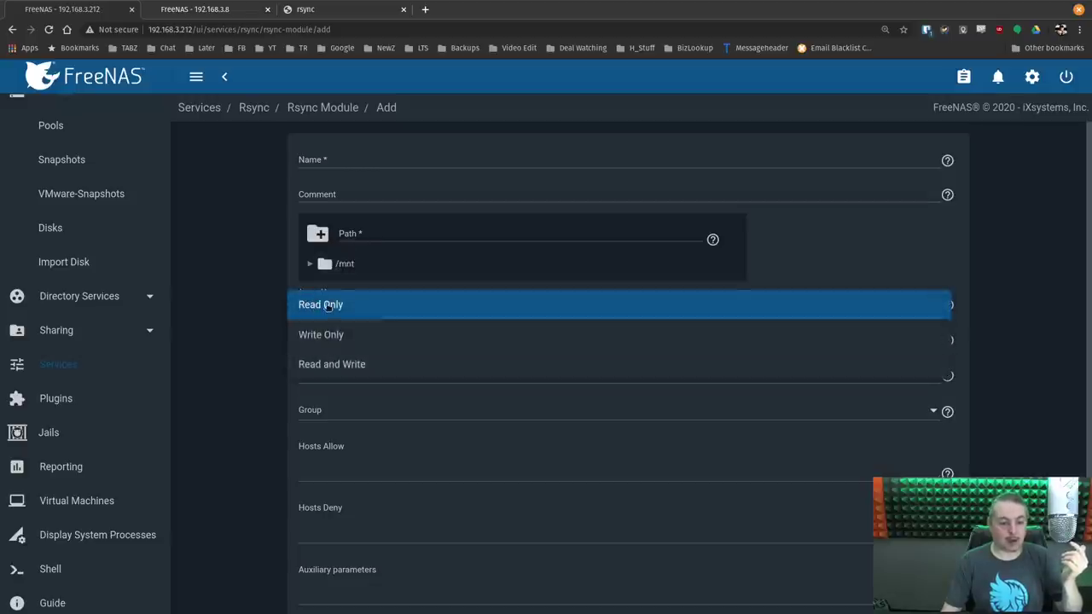
left_click(328, 307)
left_click(349, 163)
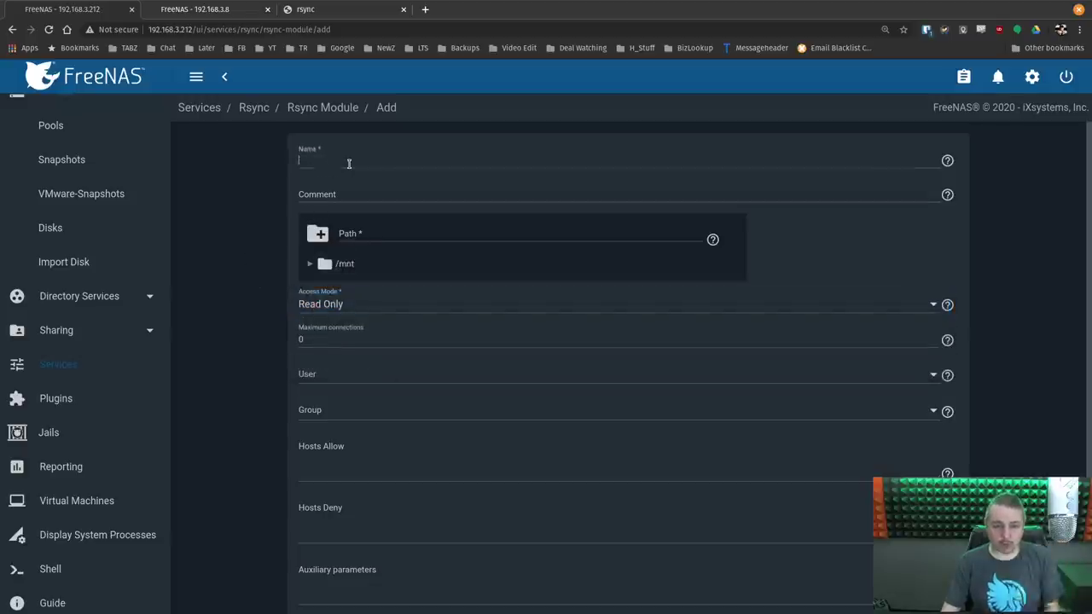
type("photos")
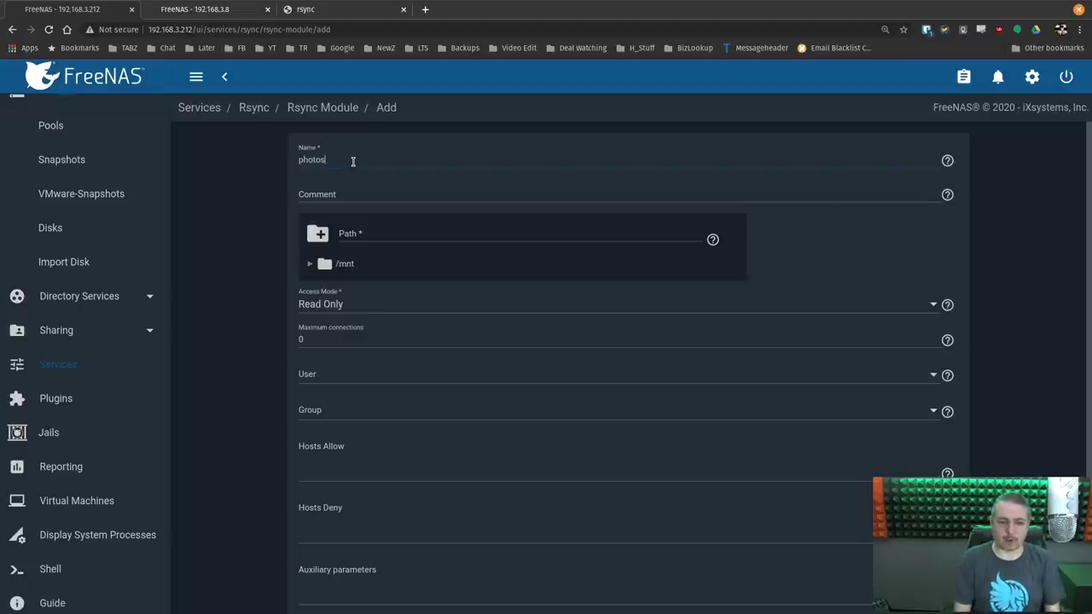
left_click(350, 193)
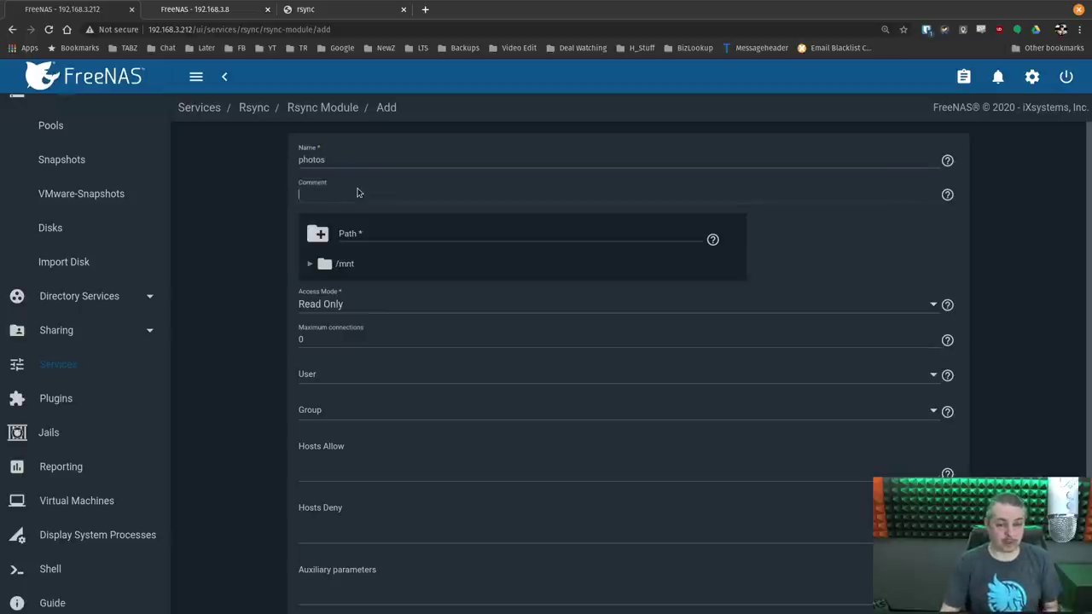
type("Some Pho")
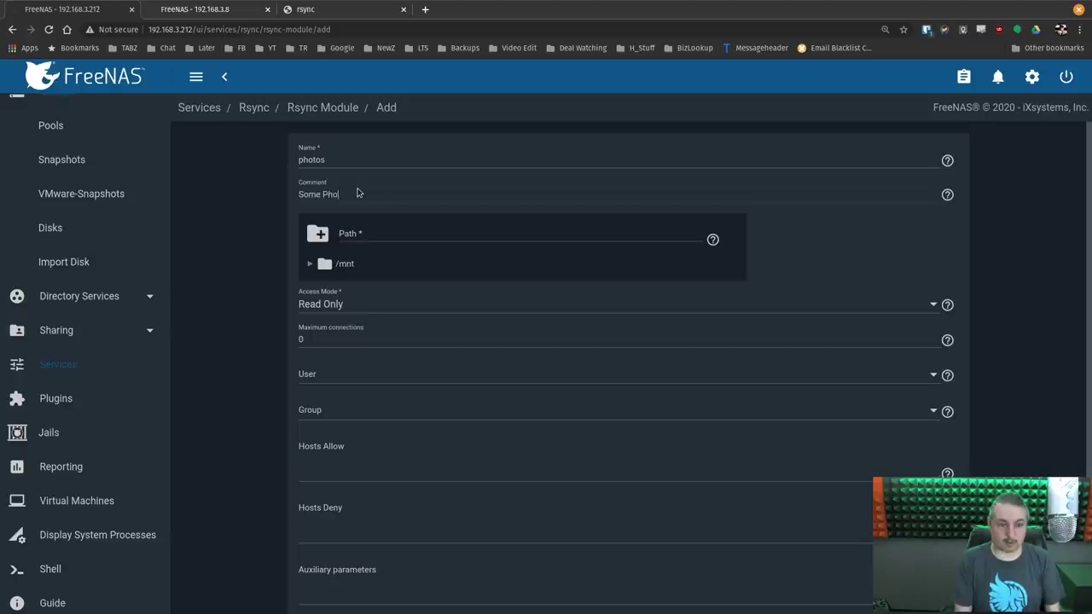
type("ros")
key("BackSpace")
key("BackSpace")
key("BackSpace")
type("t")
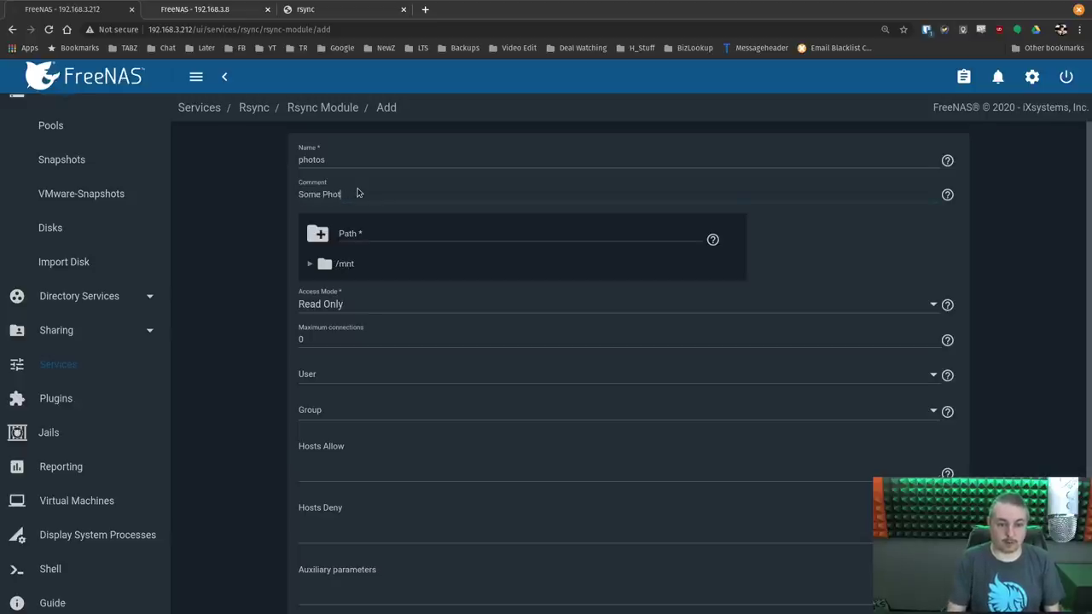
type("os")
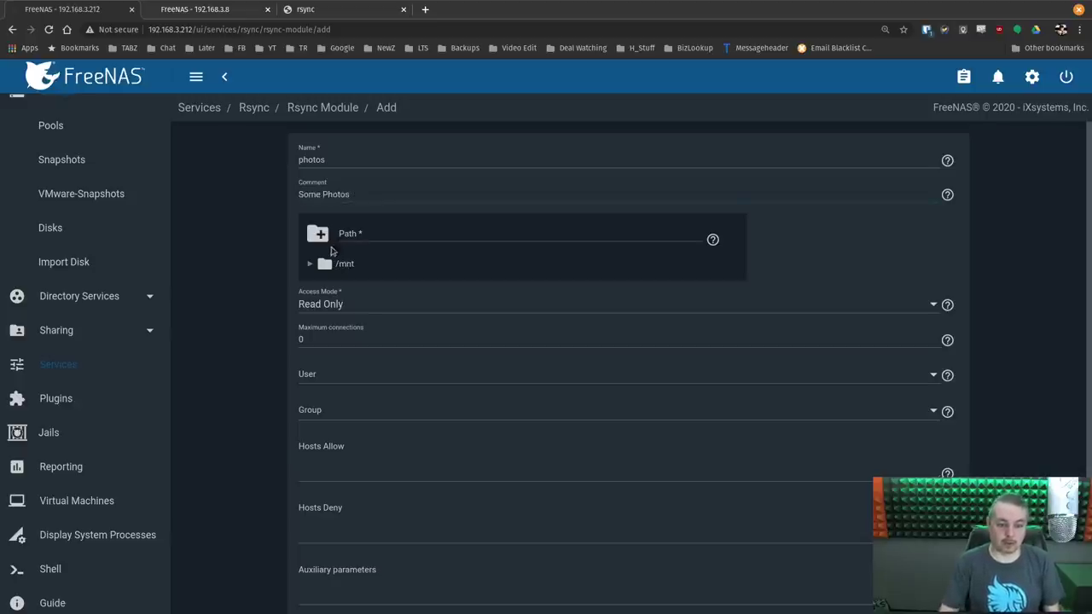
Set the module path to /mnt/OceanDoorSAS/SMB_Demo_Share/Important Data/Photos
left_click(310, 263)
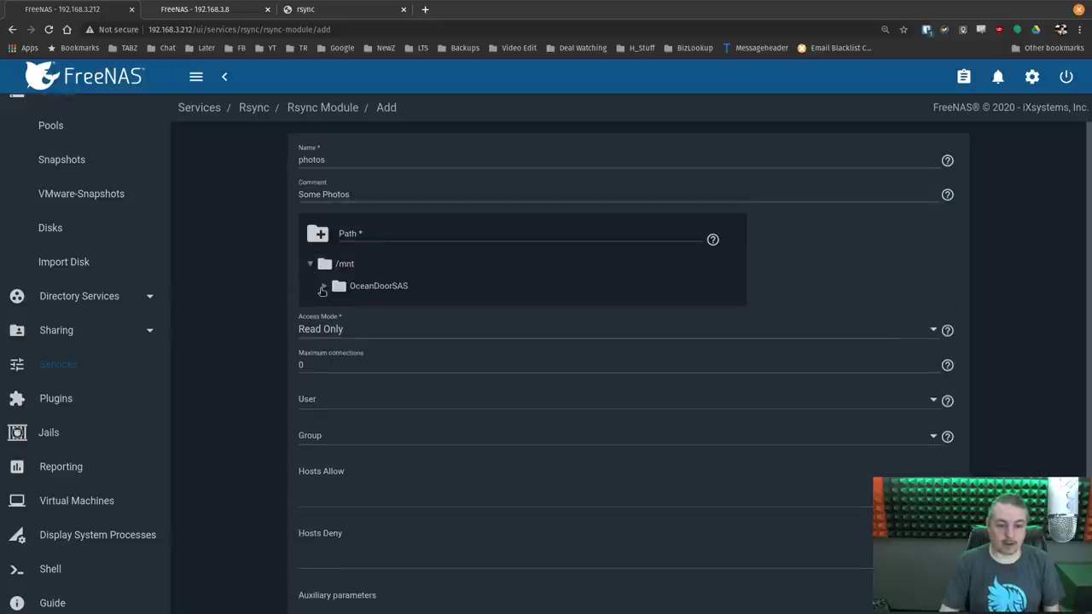
left_click(323, 286)
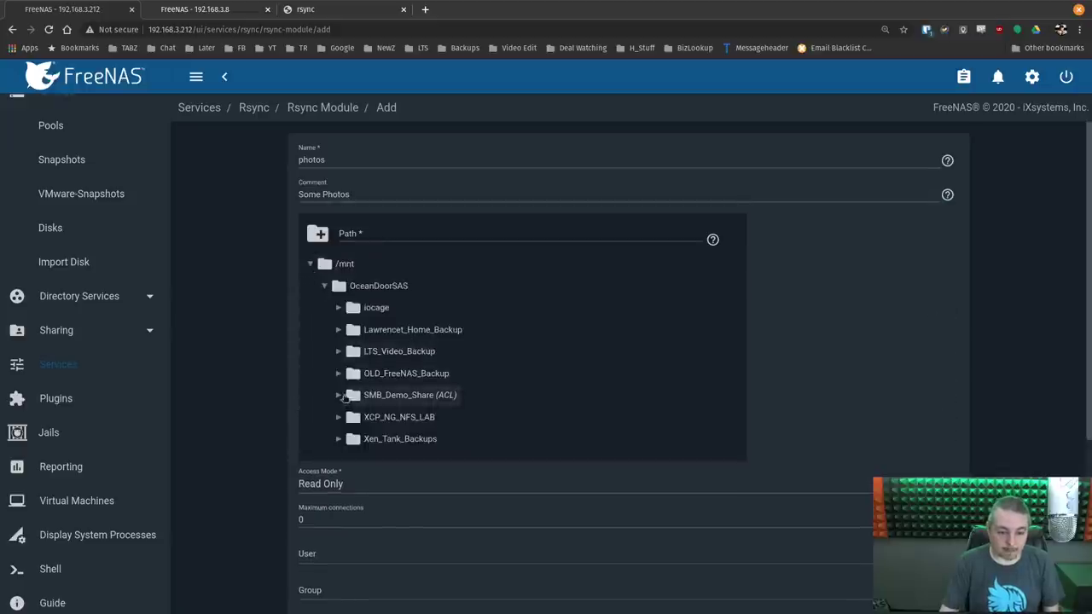
left_click(340, 397)
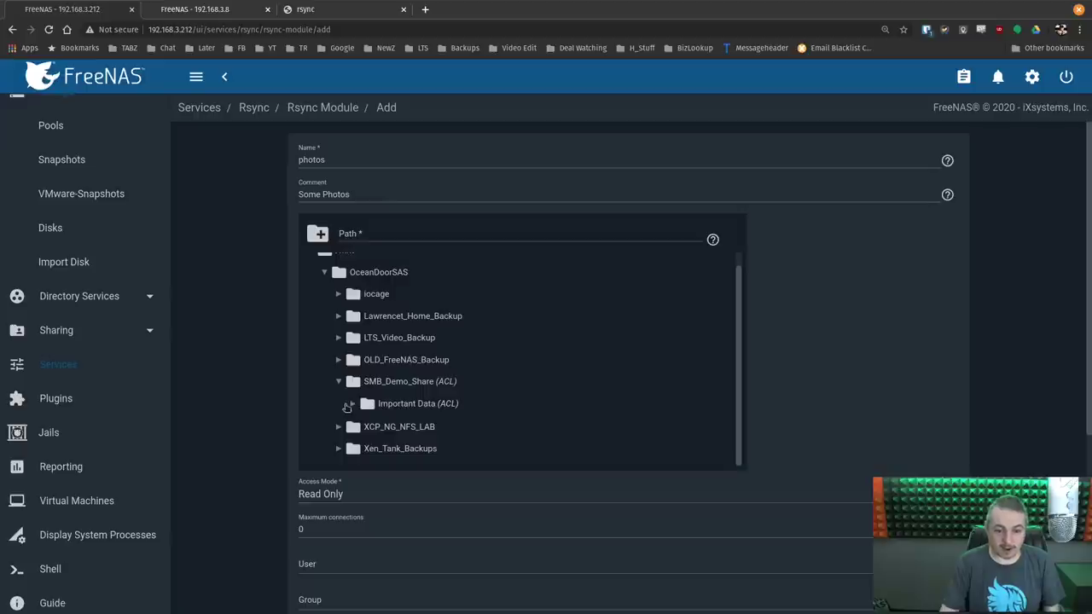
left_click(349, 406)
scroll(361, 399, "down", 2)
left_click(402, 358)
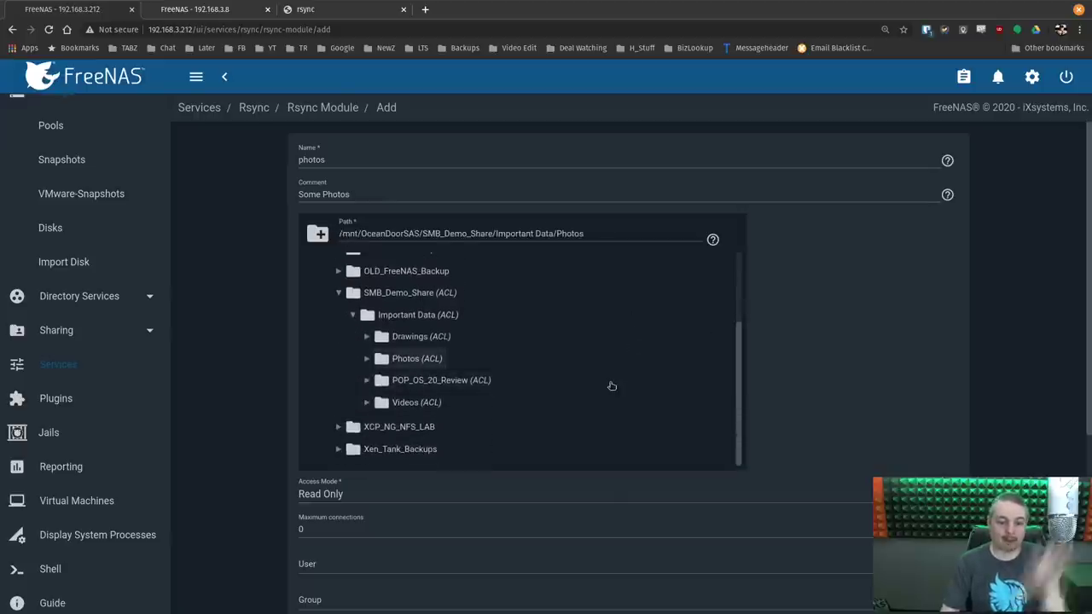
scroll(562, 392, "down", 2)
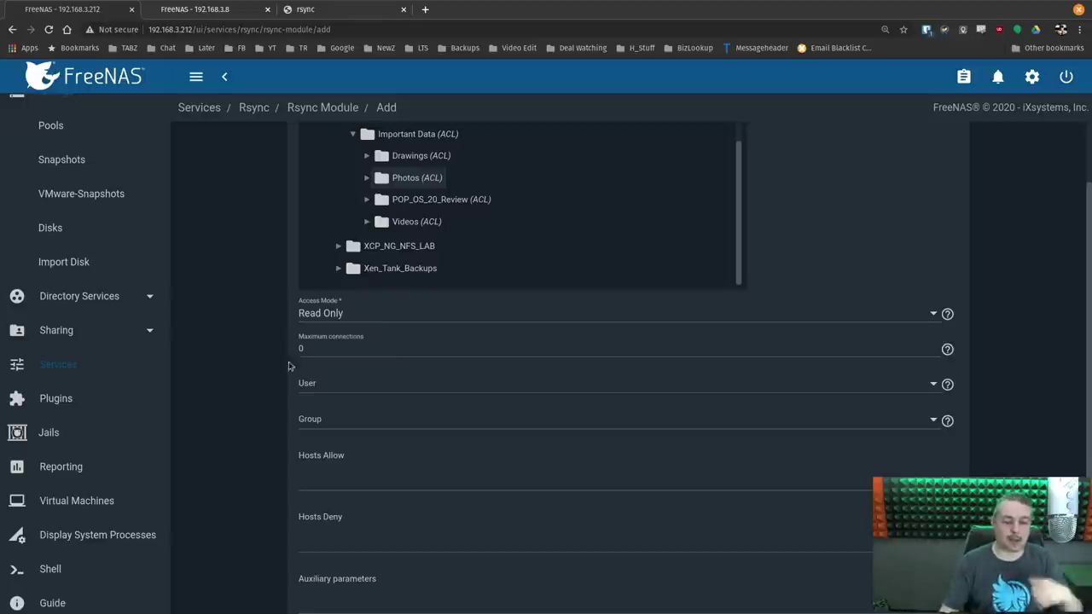
Set the module's user to root and group to wheel
left_click(334, 383)
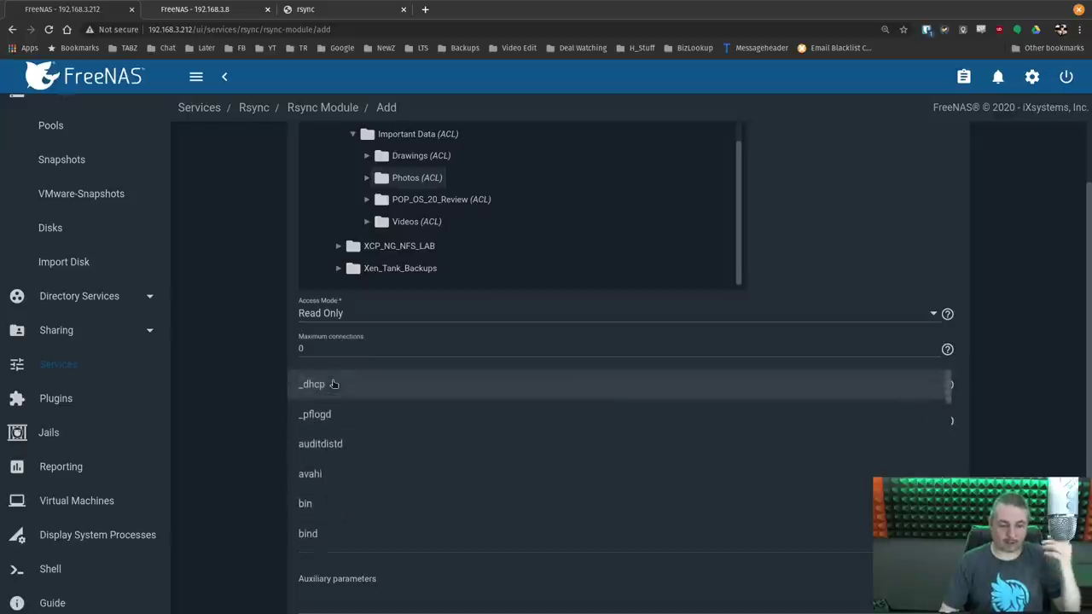
scroll(333, 384, "down", 5)
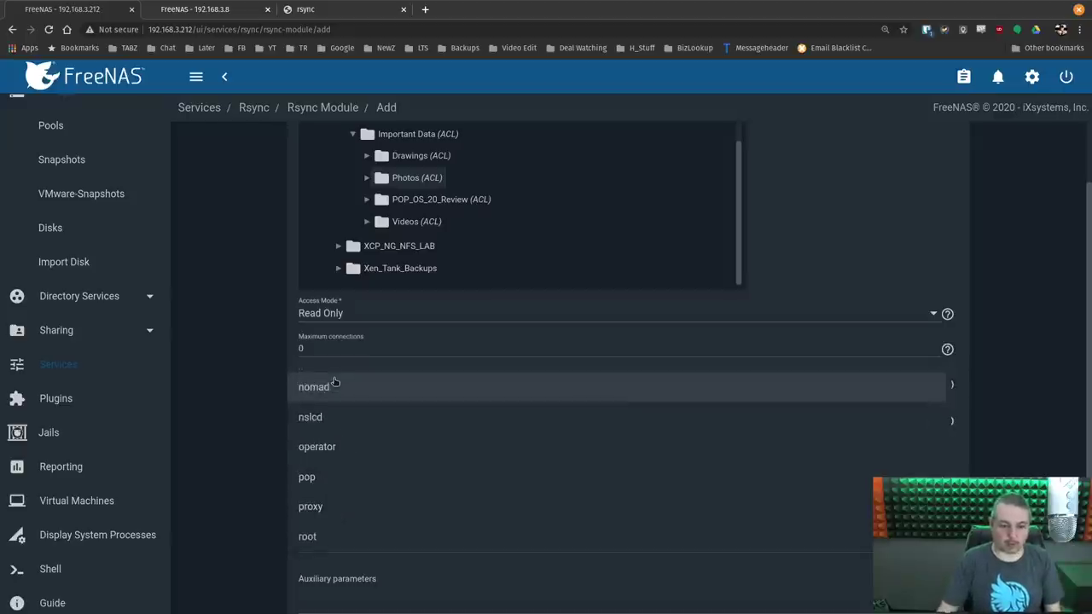
left_click(333, 535)
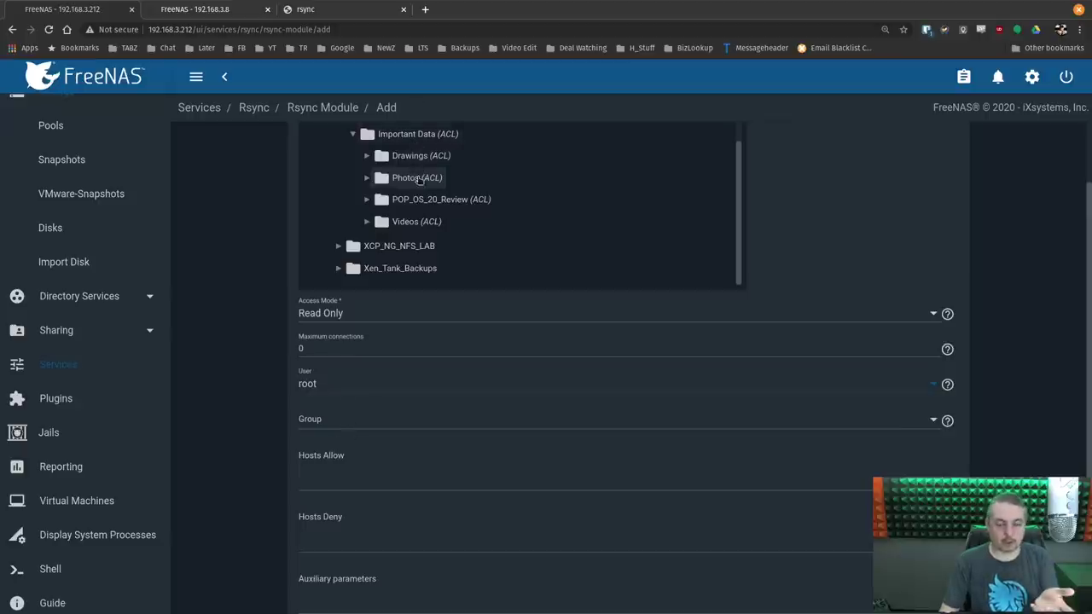
left_click(340, 421)
scroll(340, 421, "down", 10)
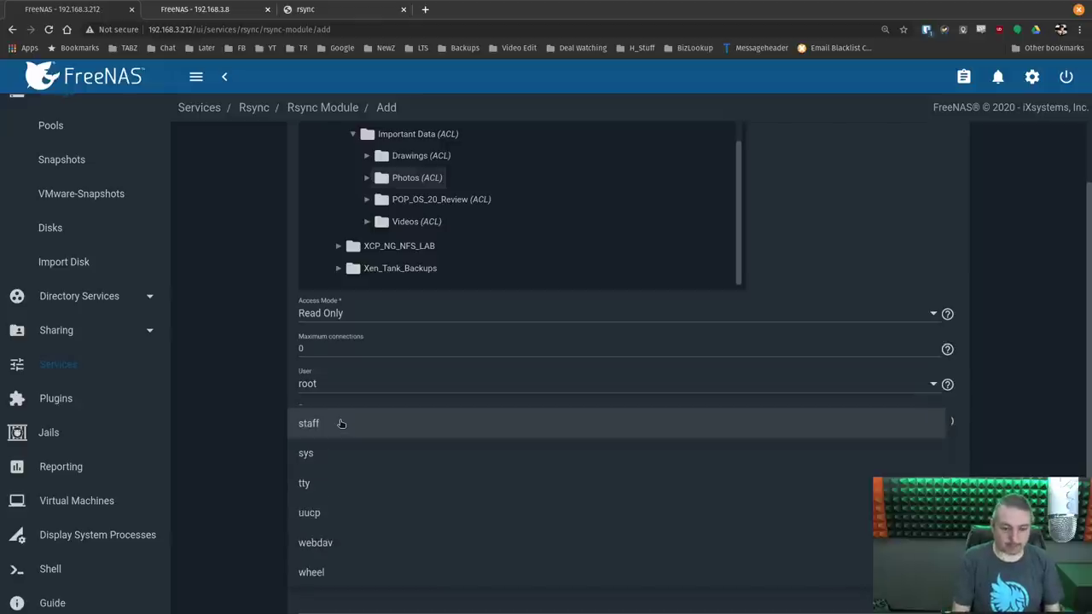
left_click(312, 576)
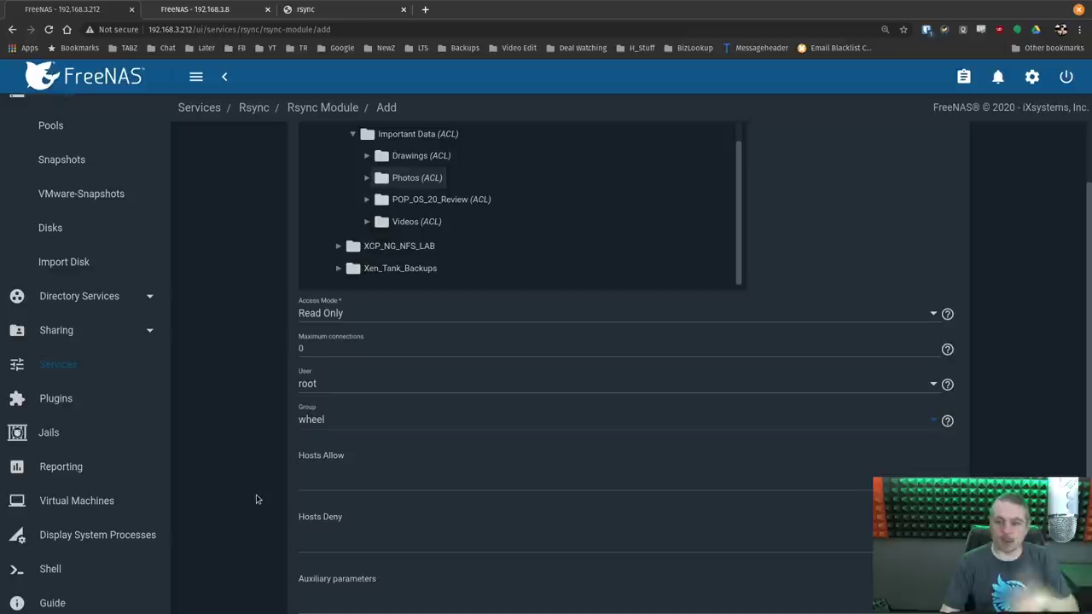
Read the Maximum connections help text for the module
left_click(357, 343)
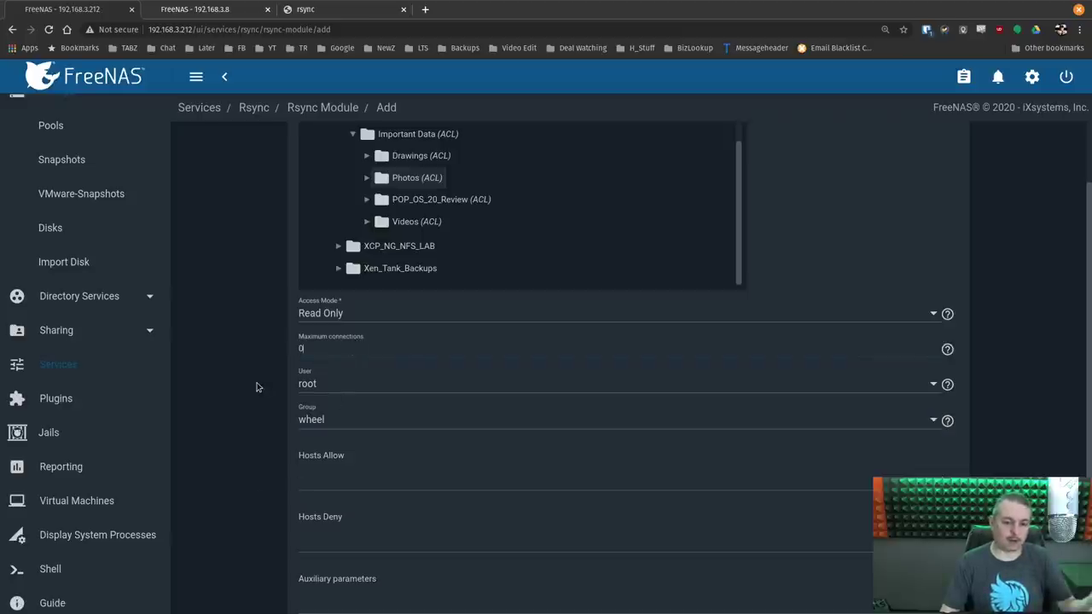
scroll(258, 387, "up", 2)
scroll(258, 388, "down", 2)
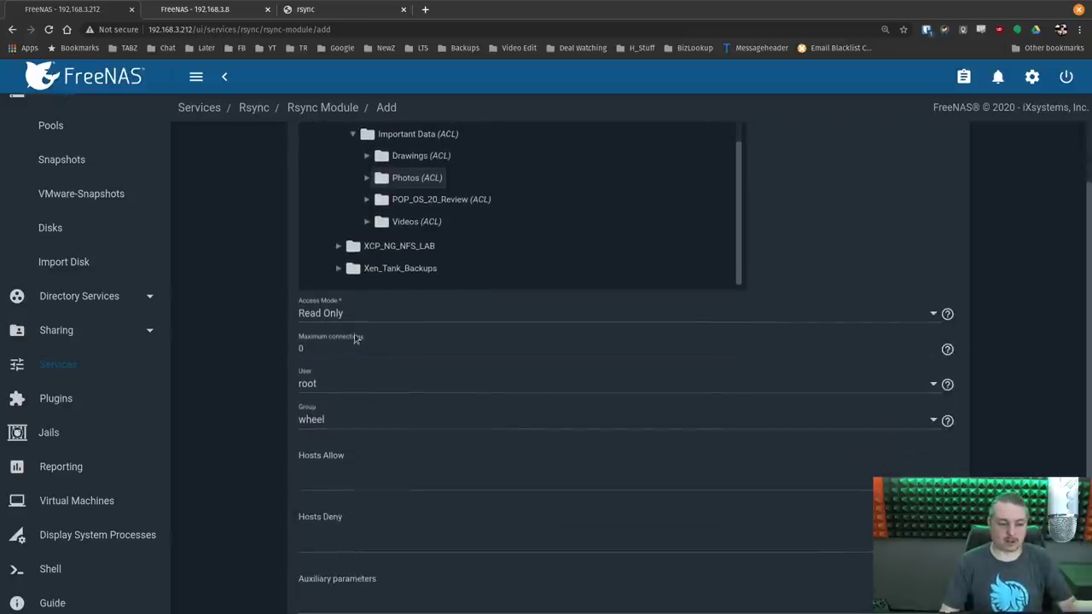
scroll(358, 343, "down", 2)
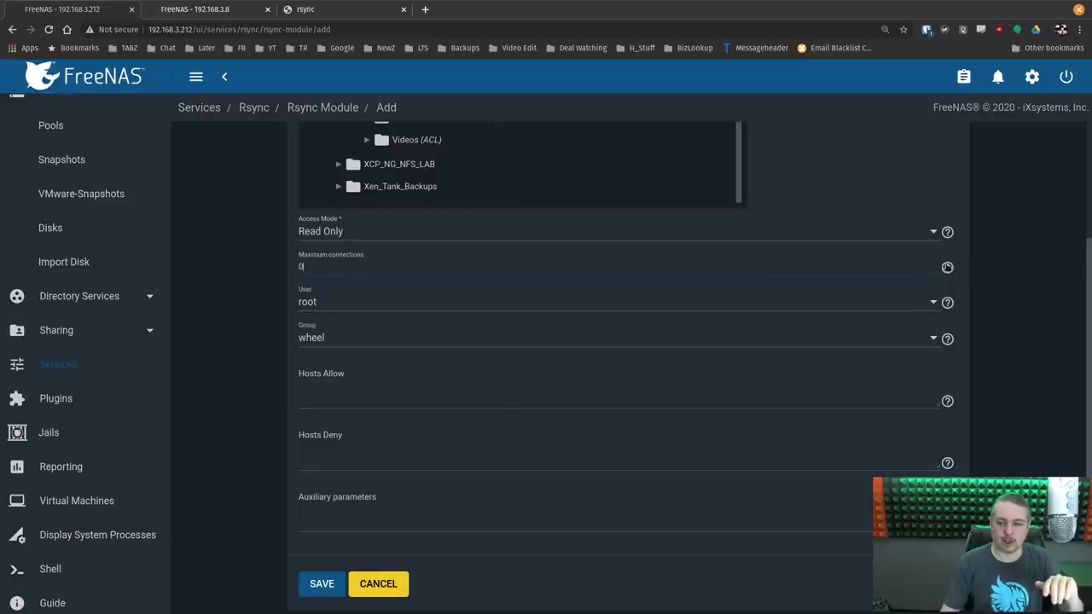
left_click(946, 267)
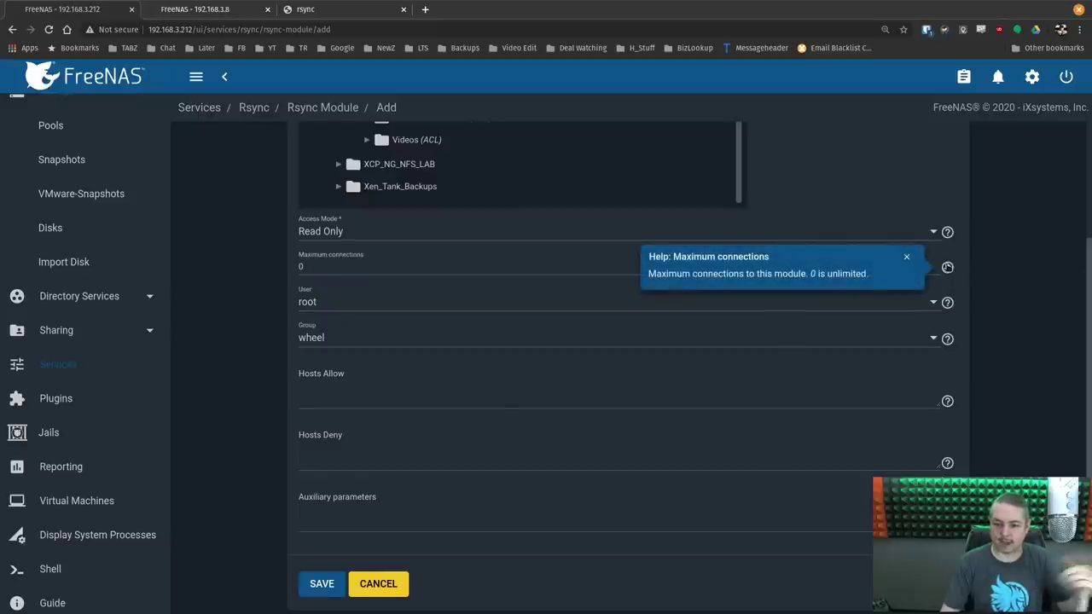
left_click(905, 257)
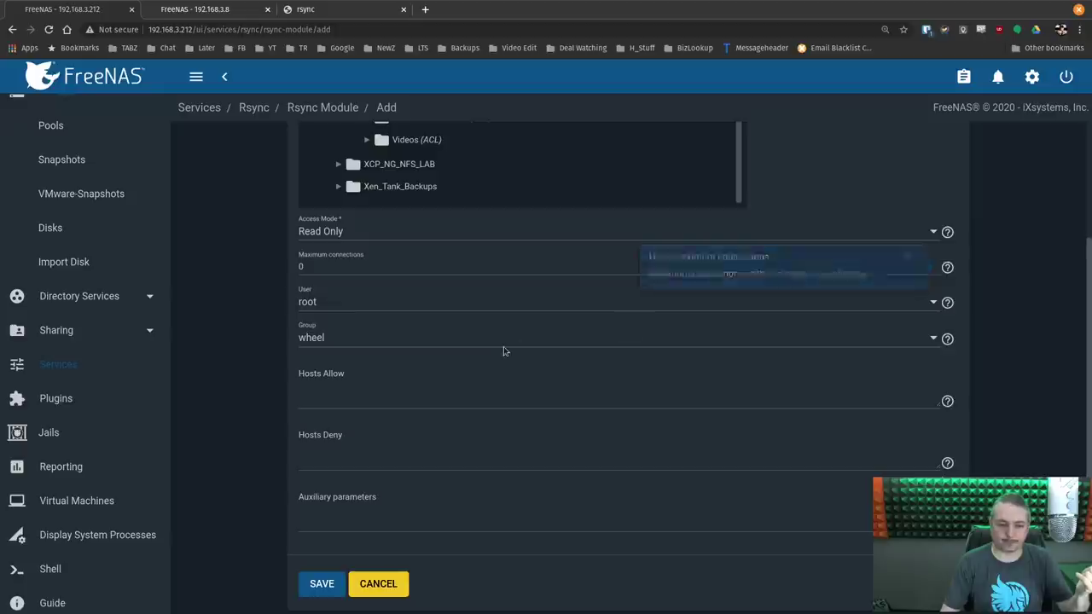
Leave allowed hosts, denied hosts and auxiliary parameters empty, and save the photos module
left_click(351, 404)
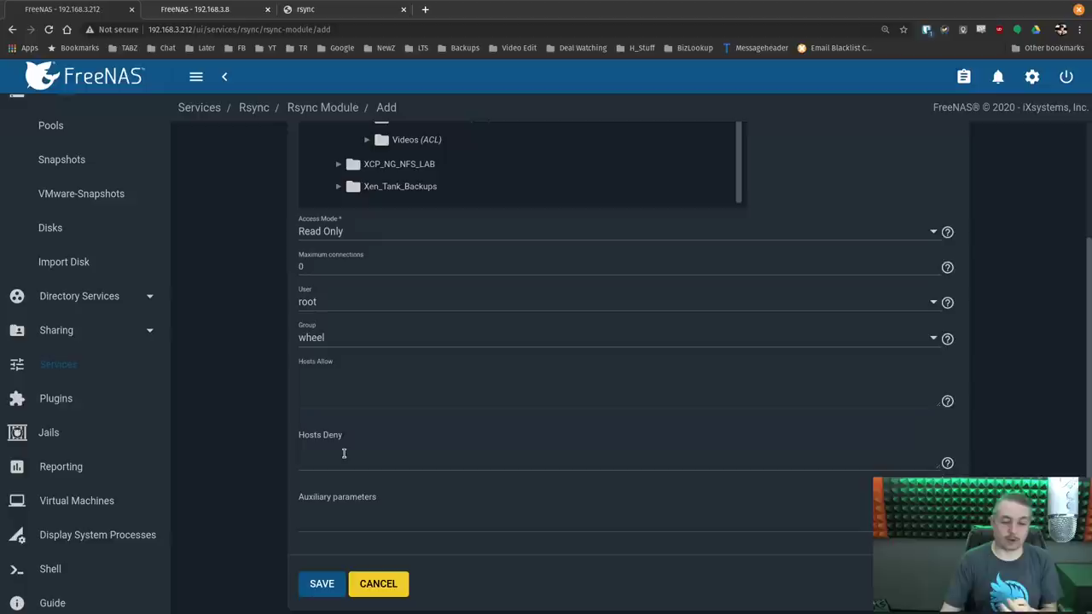
left_click(343, 453)
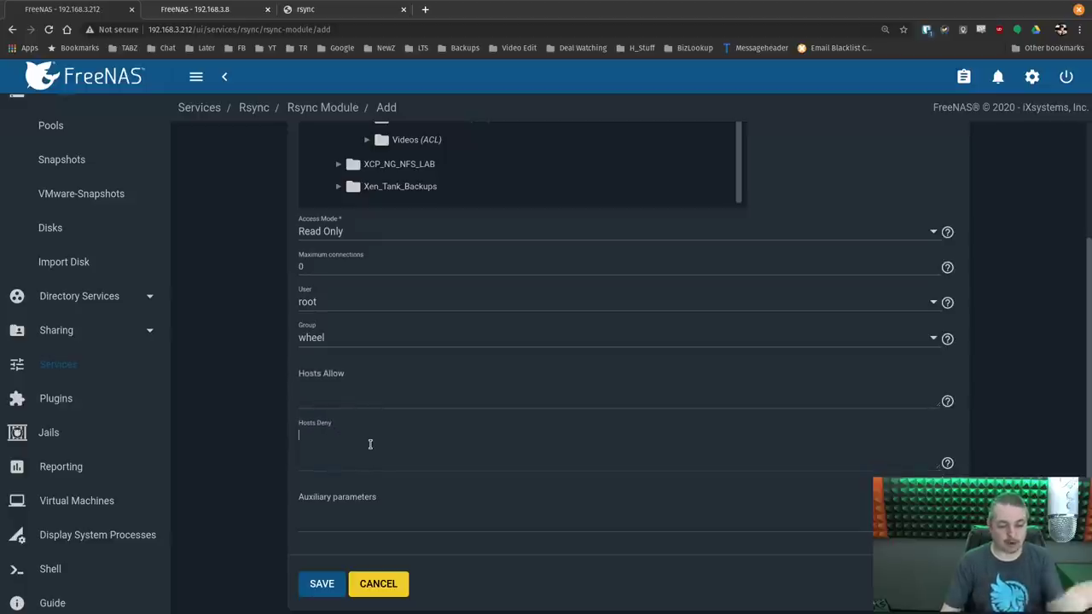
left_click(378, 510)
scroll(381, 511, "up", 1)
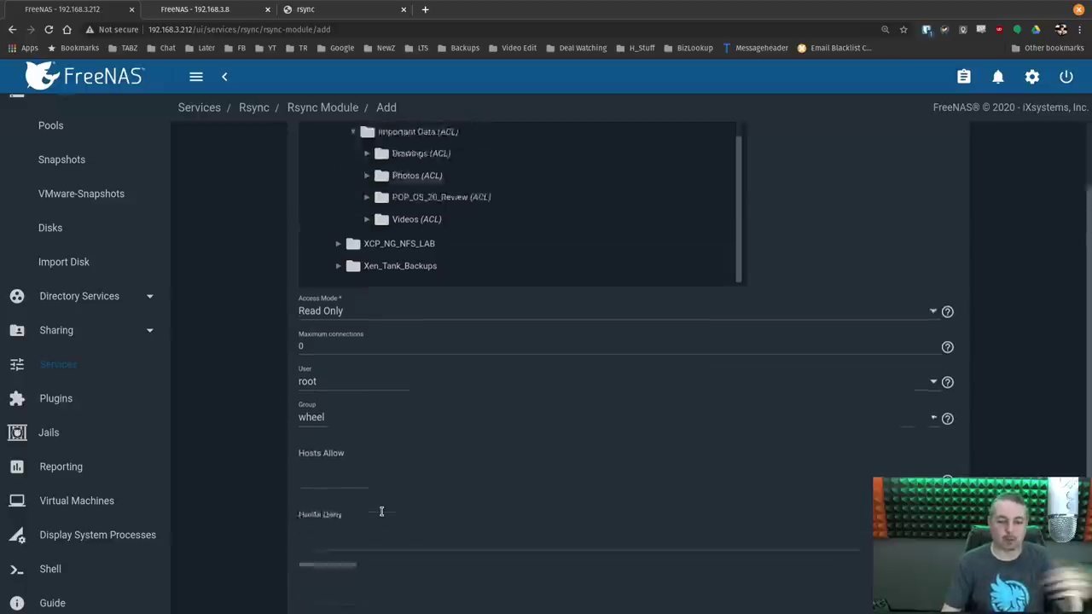
scroll(381, 511, "up", 2)
scroll(388, 601, "down", 4)
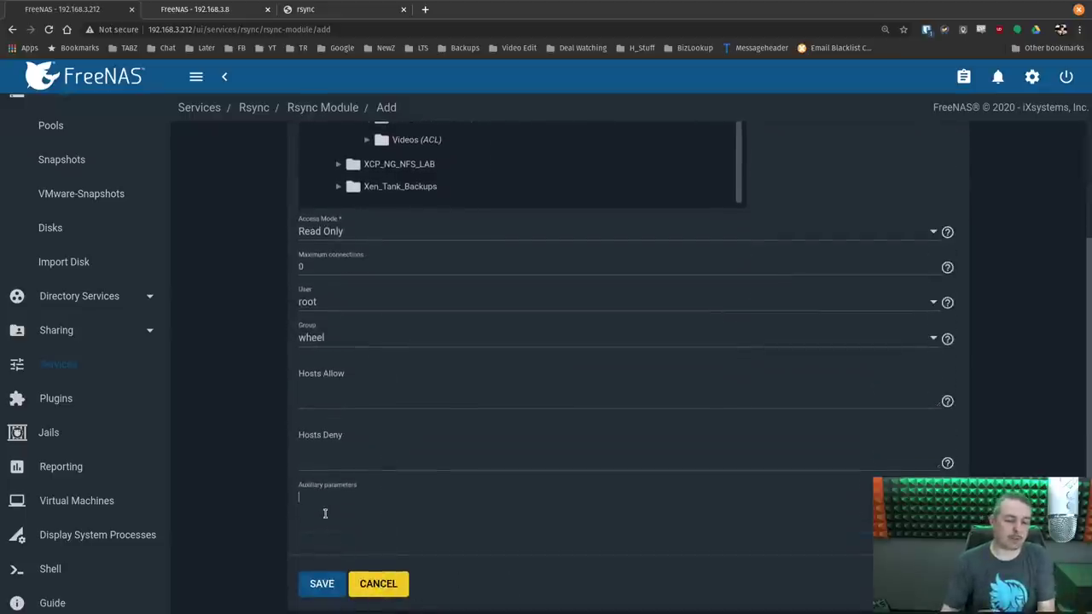
scroll(325, 513, "up", 3)
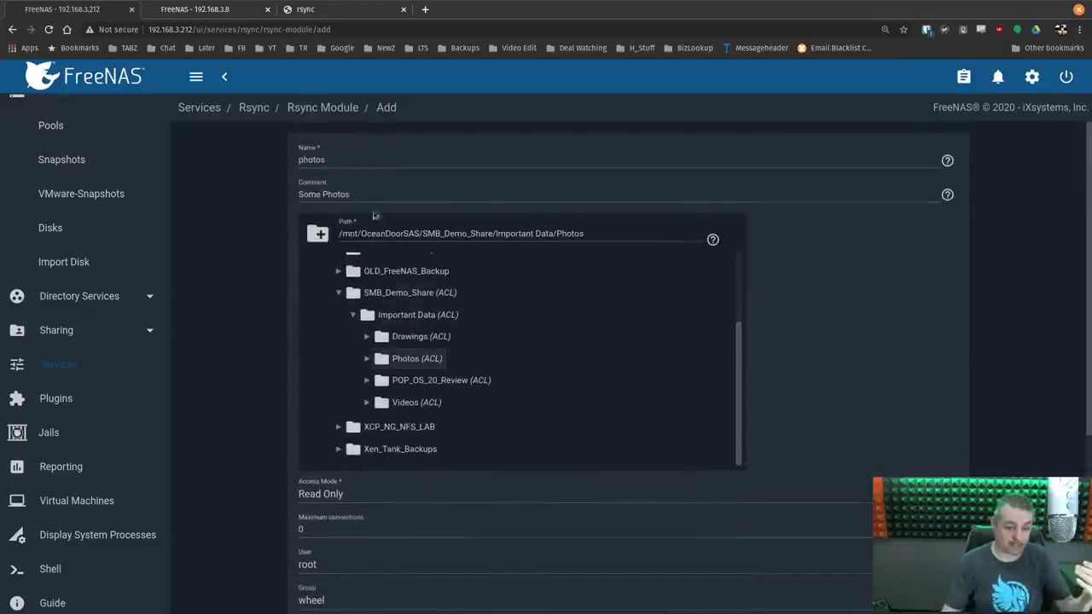
scroll(409, 361, "down", 3)
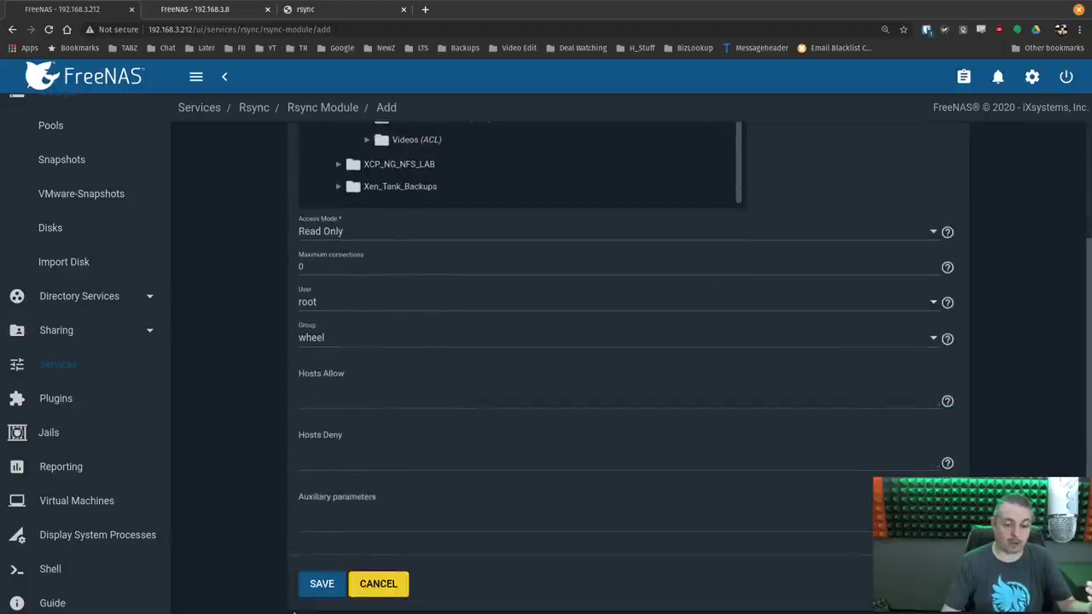
left_click(320, 586)
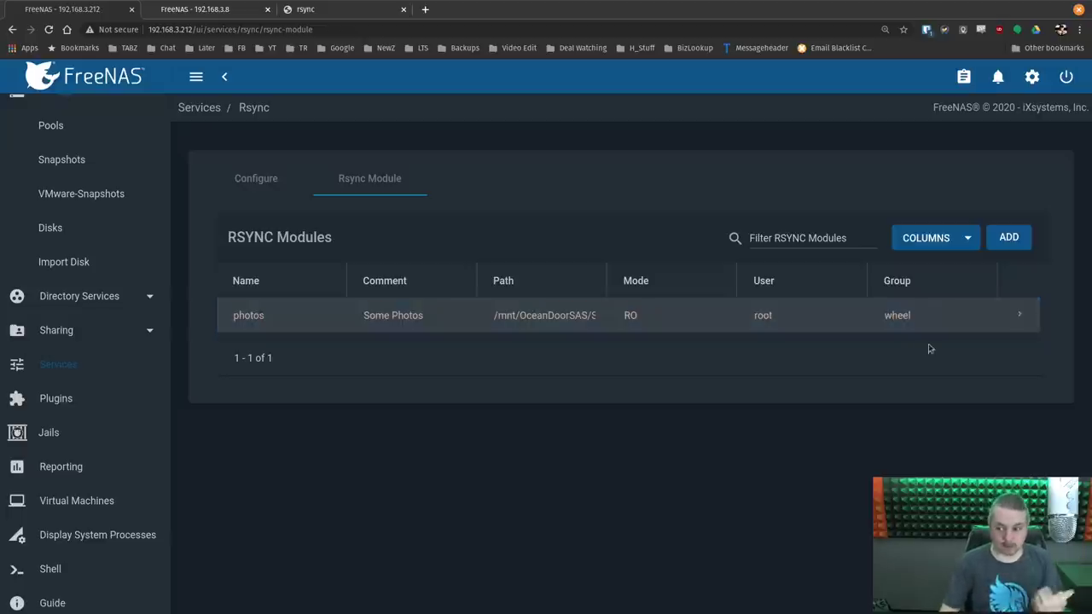
Expand the photos module's details, then go to the 192.168.3.8 server's Rsync Tasks page
left_click(1019, 318)
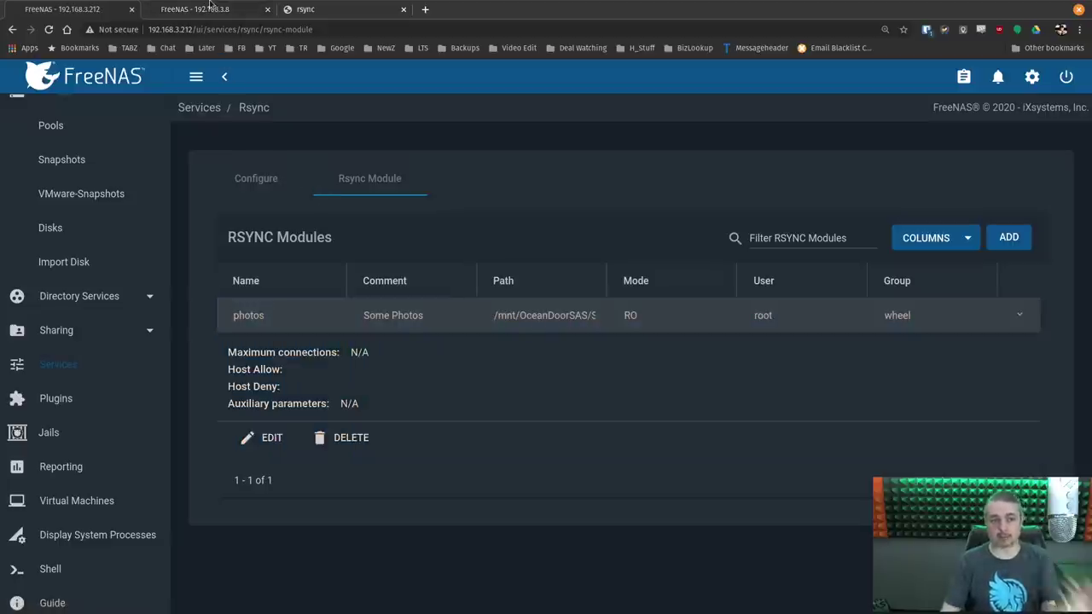
left_click(210, 6)
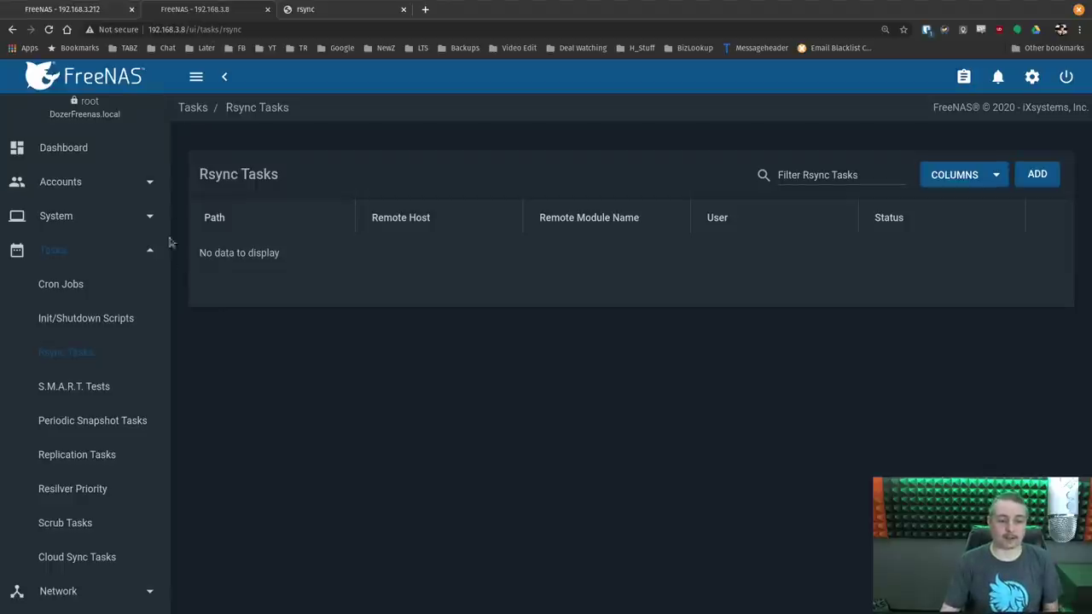
Add a new rsync task with path /mnt/Dozer/Rsync_YouTube_Demo
left_click(1038, 174)
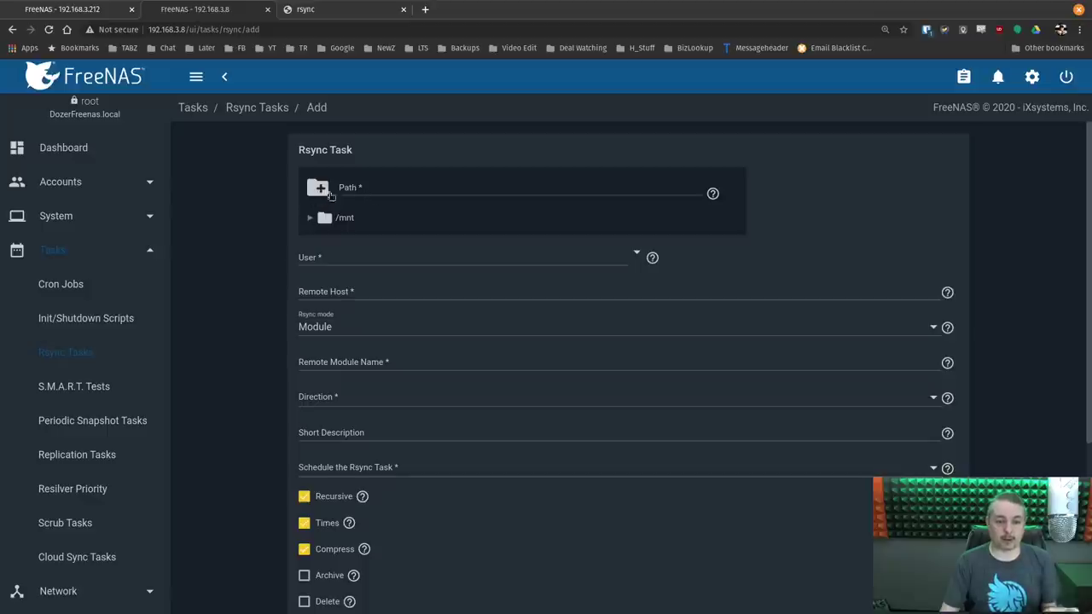
left_click(309, 218)
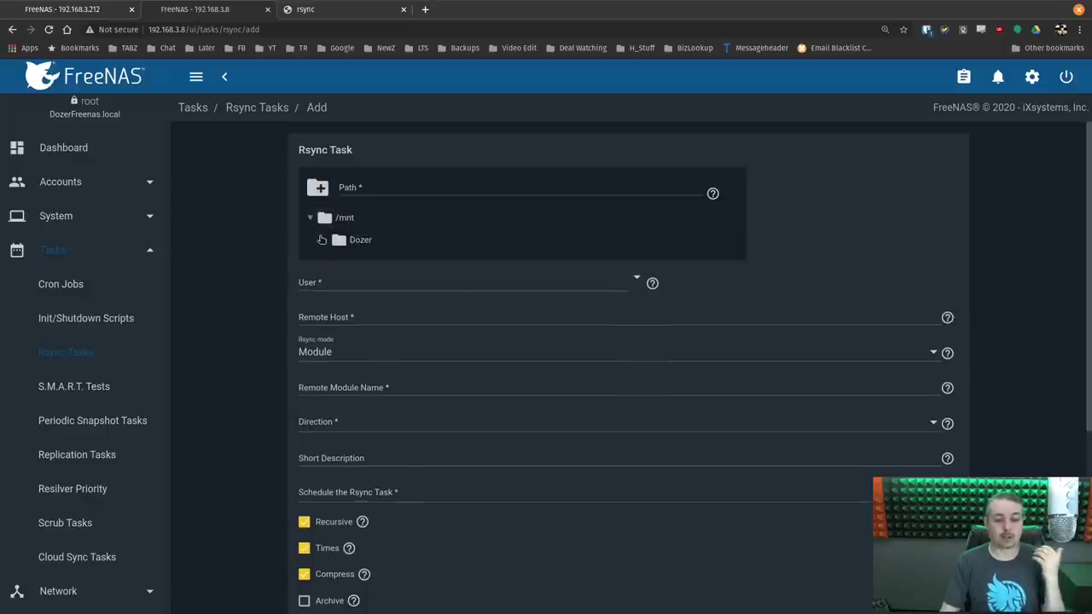
left_click(320, 239)
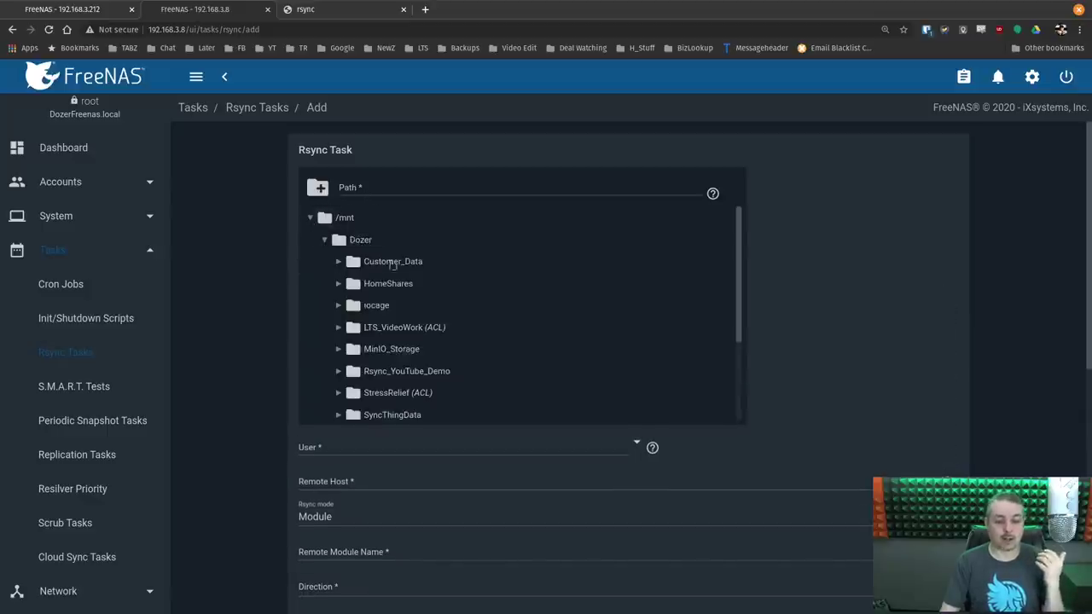
left_click(409, 373)
scroll(452, 372, "down", 2)
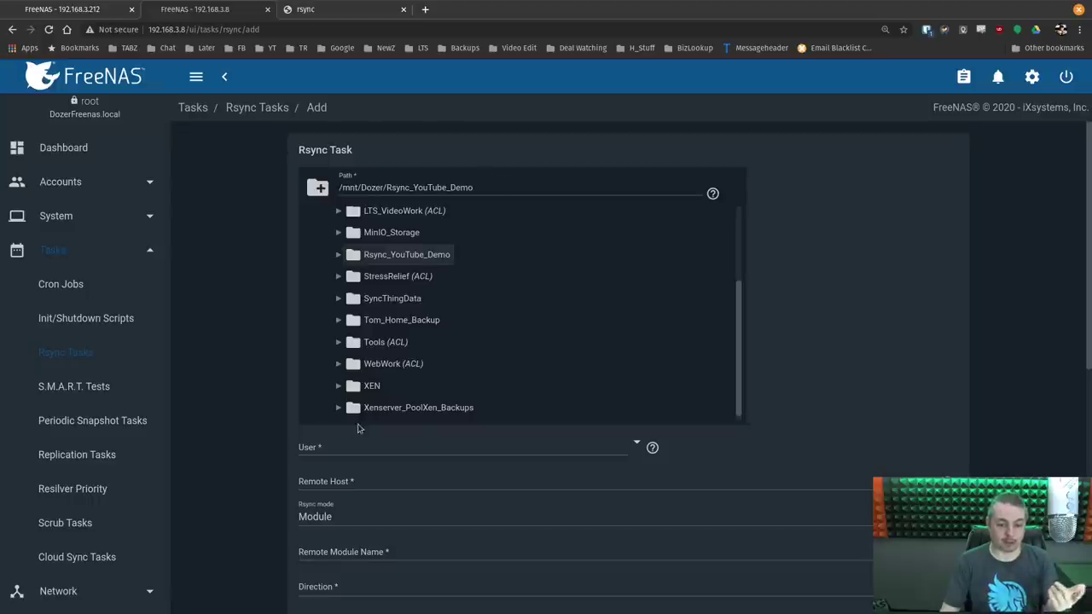
scroll(356, 429, "down", 3)
left_click(347, 270)
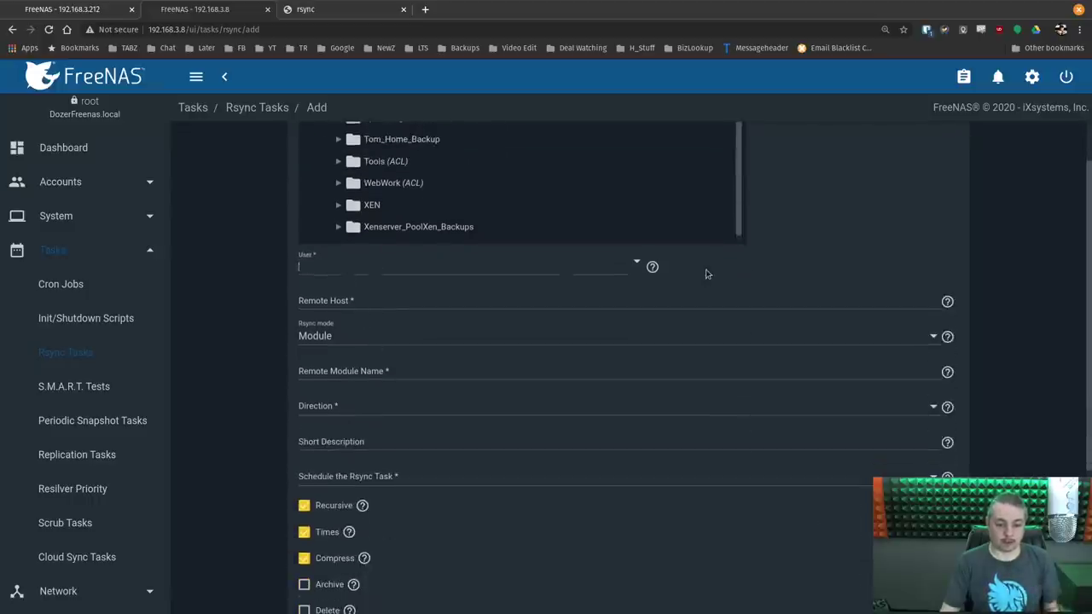
Set the task's user to root and remote host to 192.168.3.212
type("root")
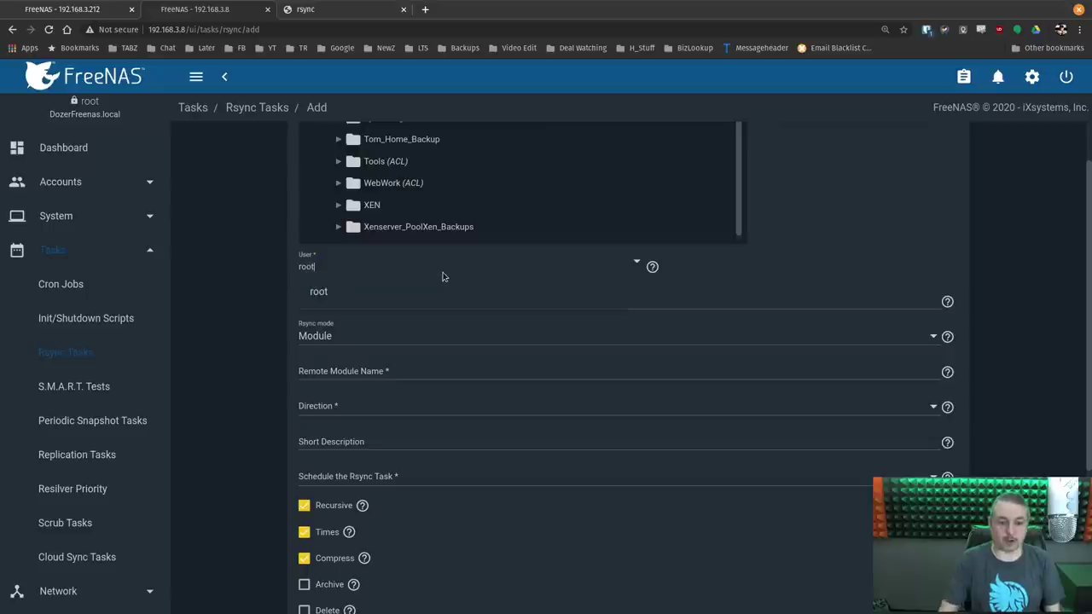
left_click(335, 300)
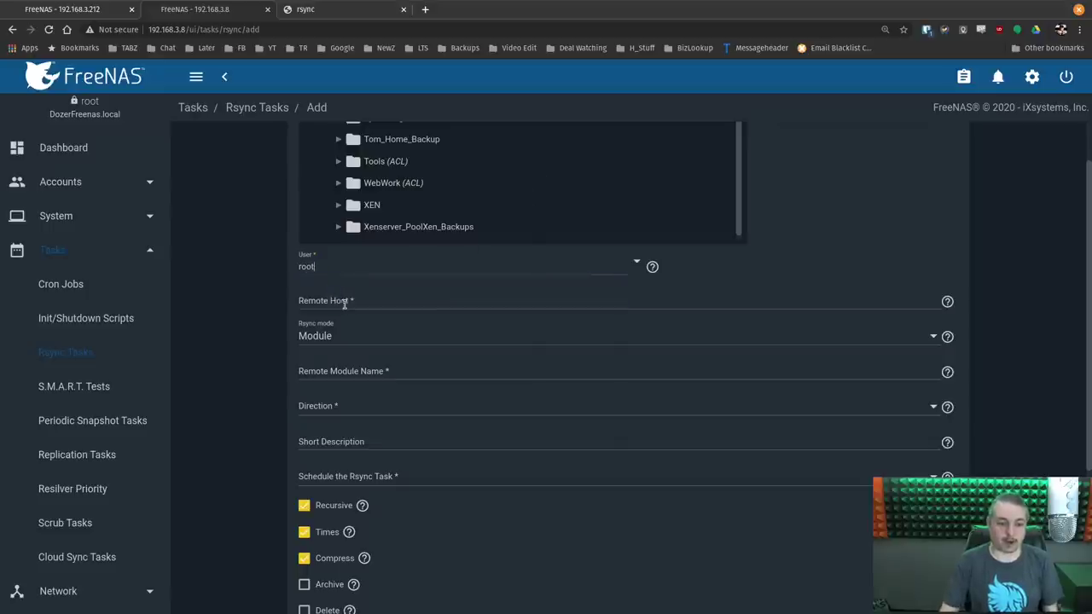
left_click(400, 296)
type("192.16")
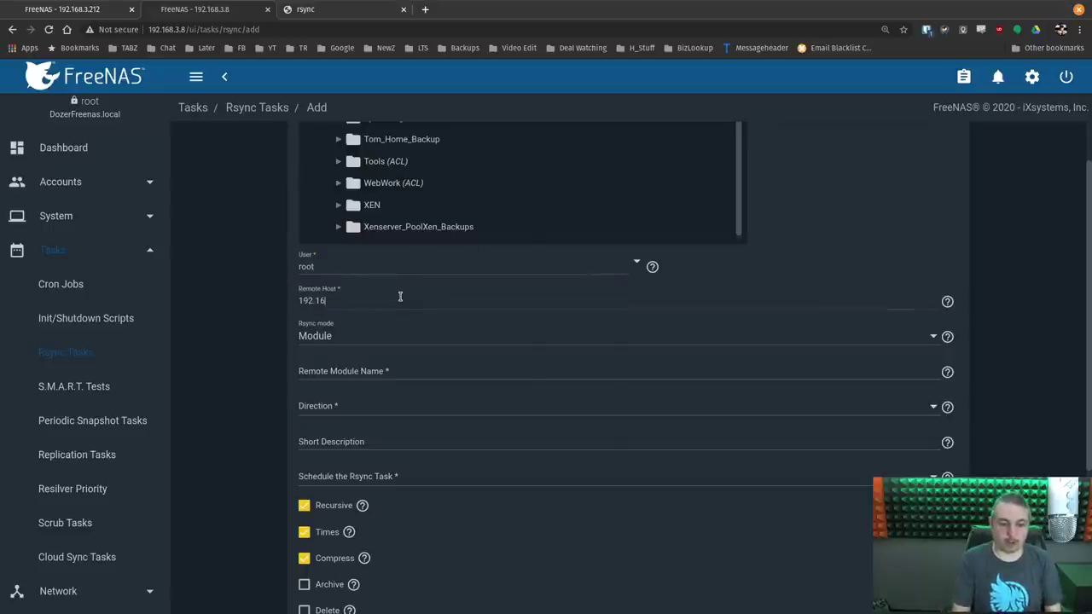
type("8.3.212")
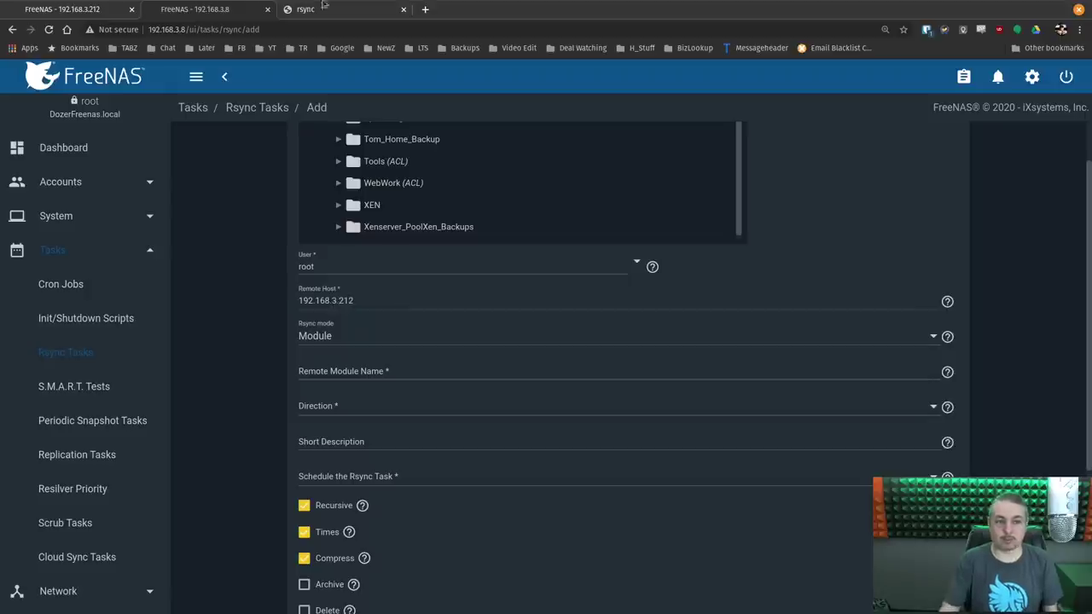
left_click(76, 8)
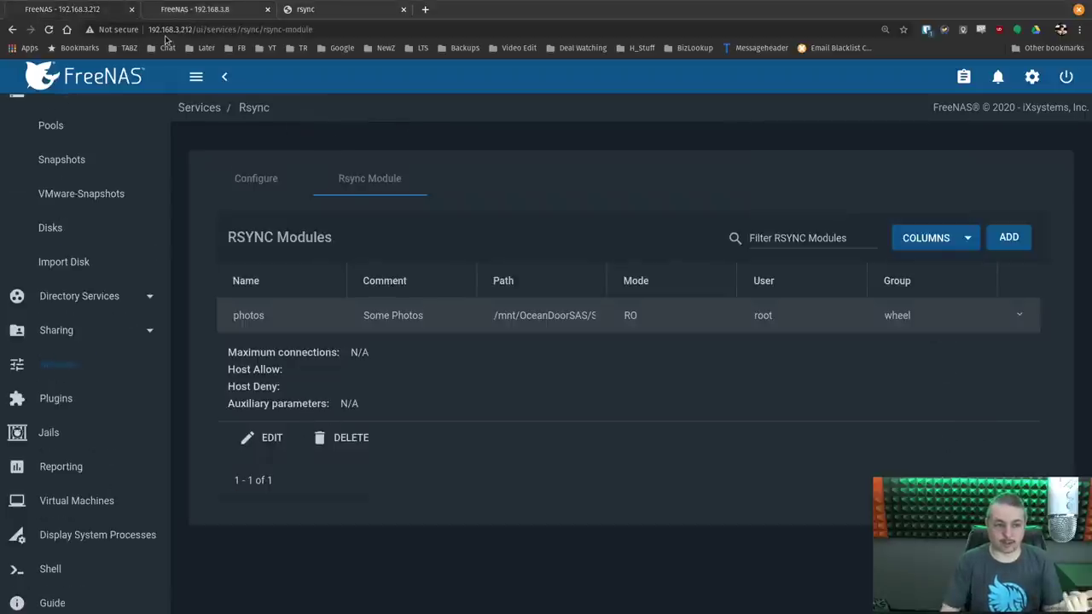
left_click(183, 9)
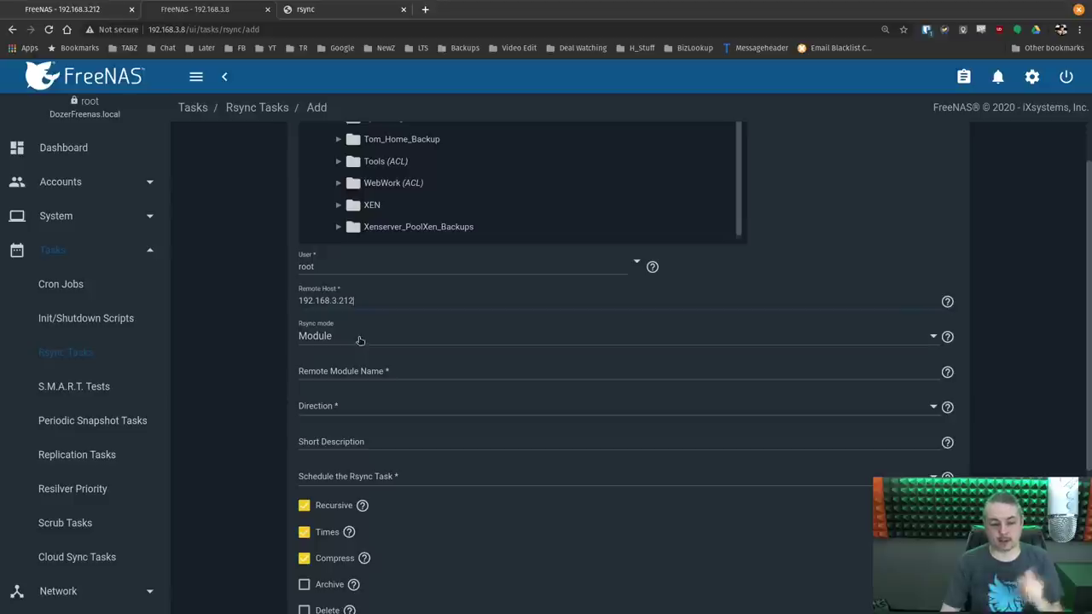
Switch the task's rsync mode to Module
left_click(359, 339)
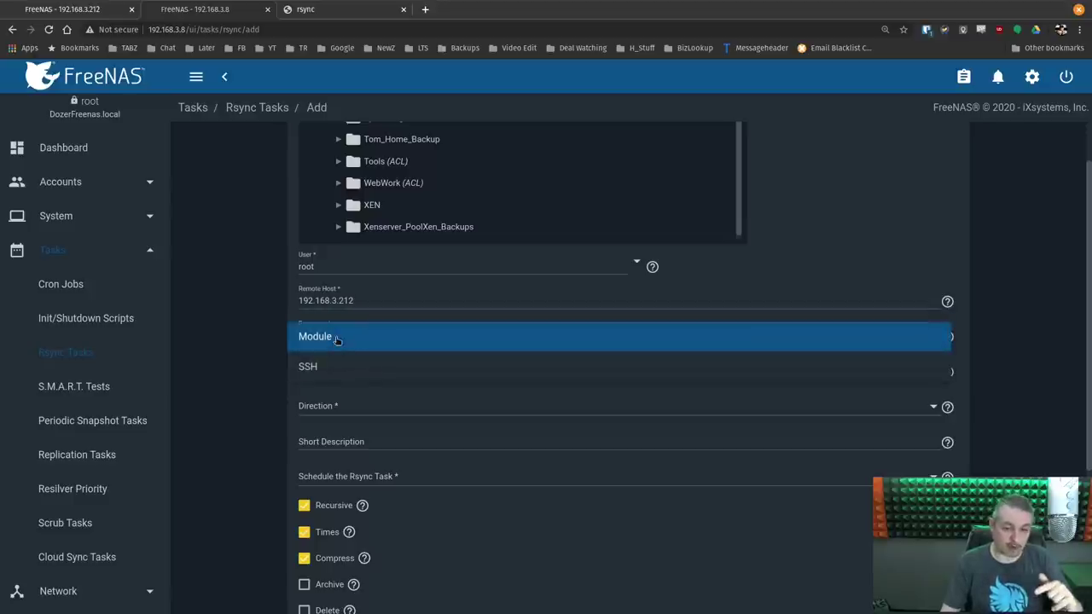
left_click(339, 338)
left_click(352, 372)
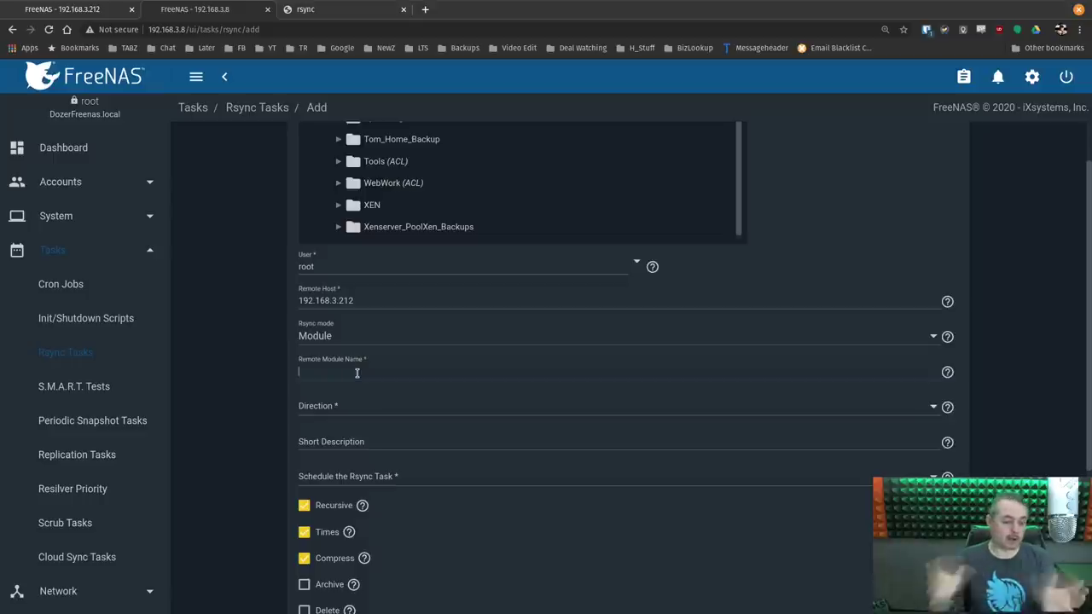
Copy 'photos' from the source server's module list into Remote Module Name
scroll(356, 373, "down", 1)
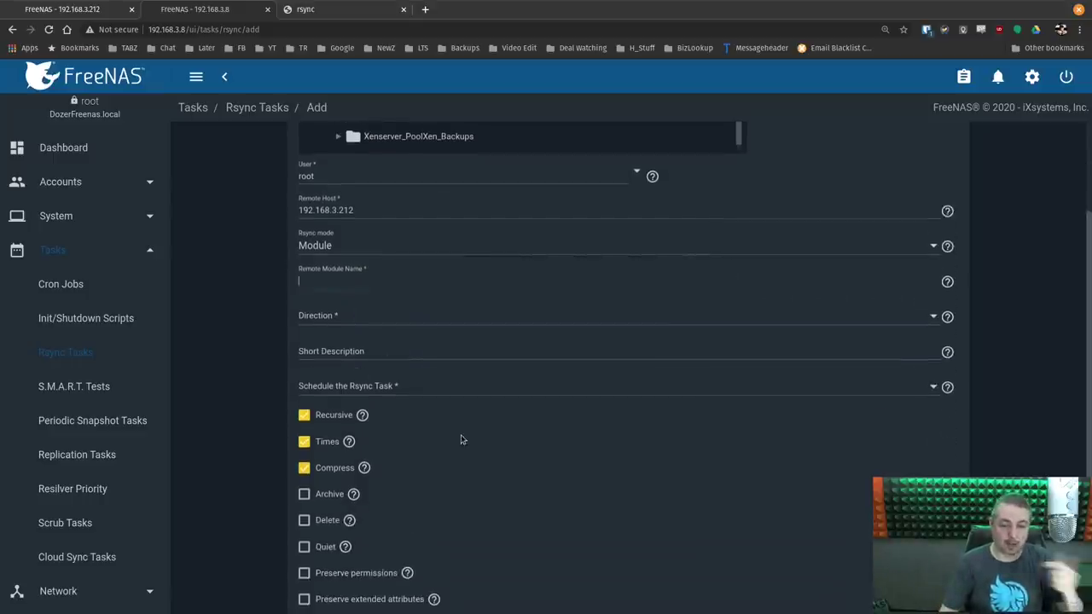
left_click(373, 290)
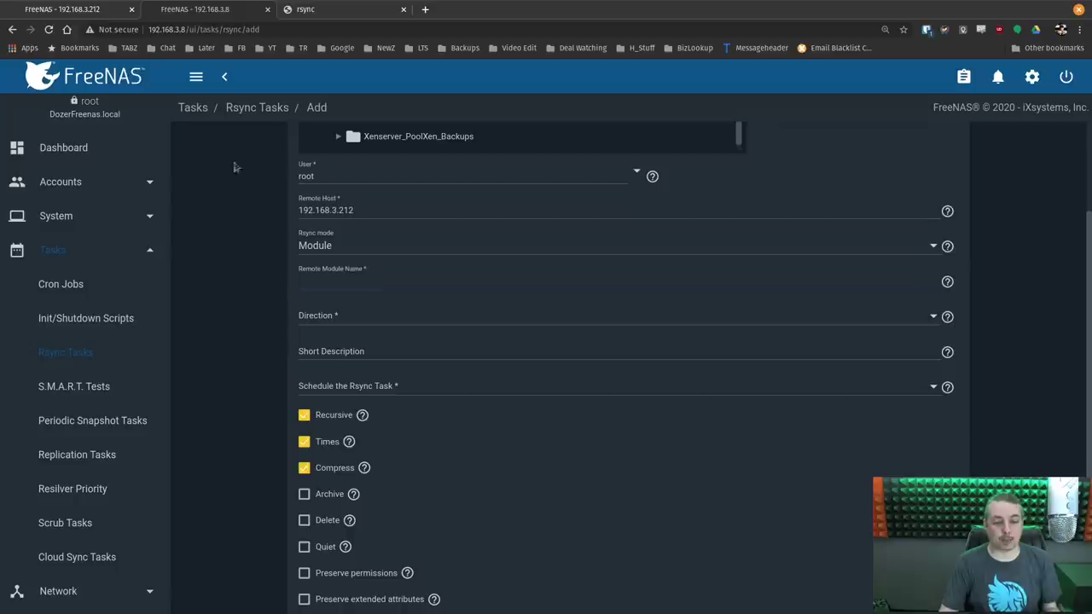
left_click(51, 10)
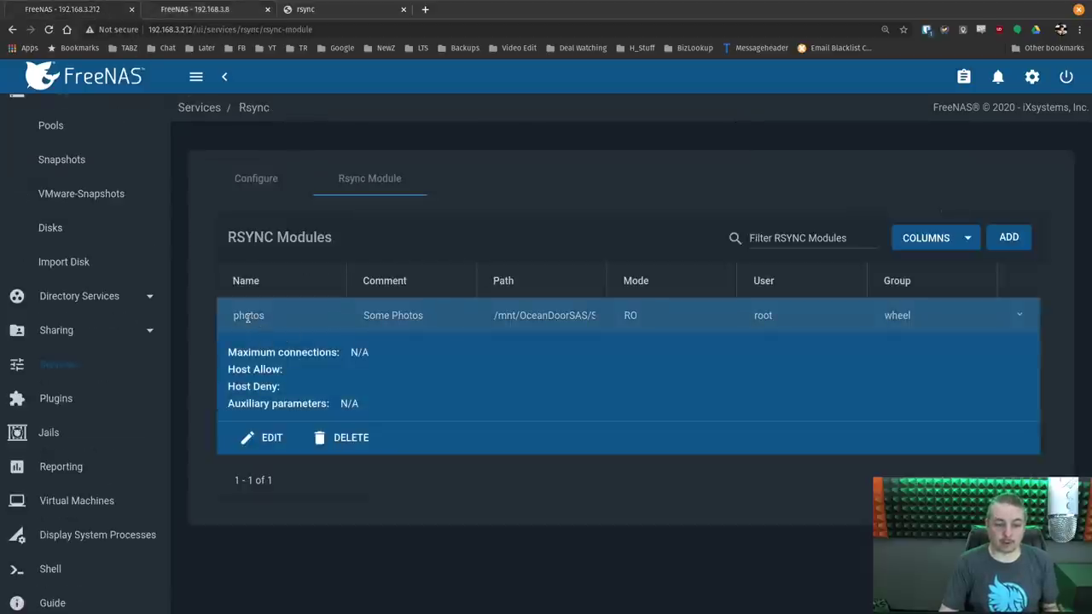
double_click(248, 315)
right_click(253, 326)
left_click(254, 328)
left_click(194, 9)
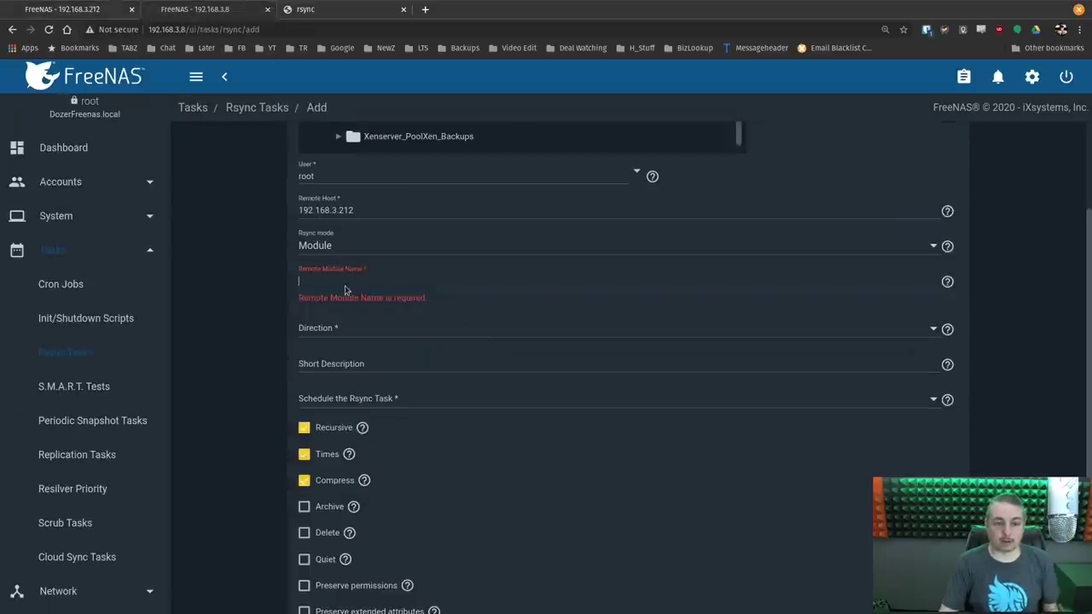
left_click(344, 283)
key("ctrl+v")
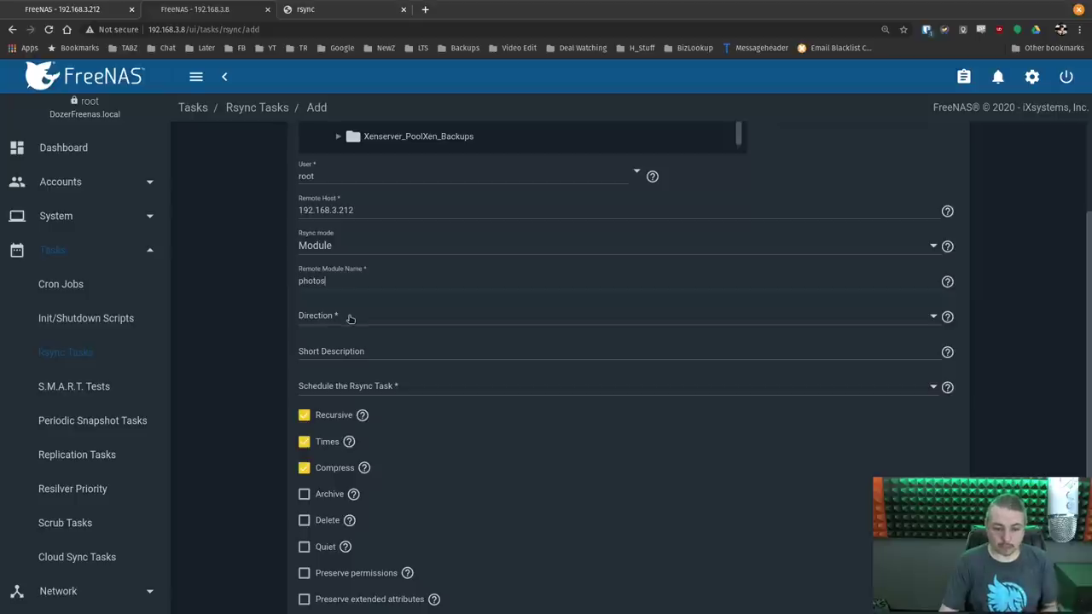
Set the direction to Pull and start the short description with 'Pull'
left_click(350, 318)
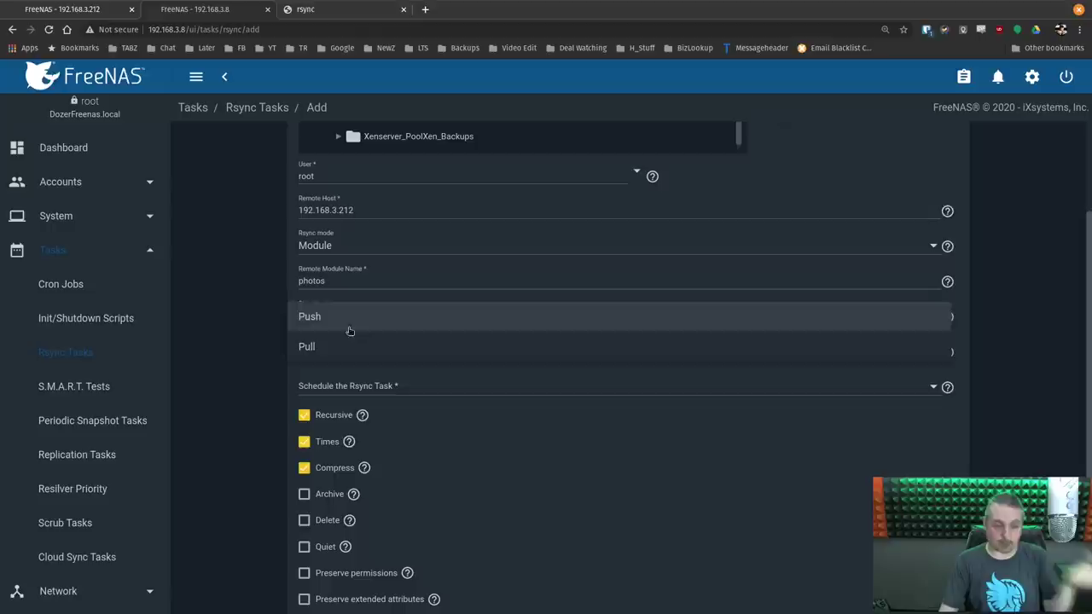
left_click(348, 347)
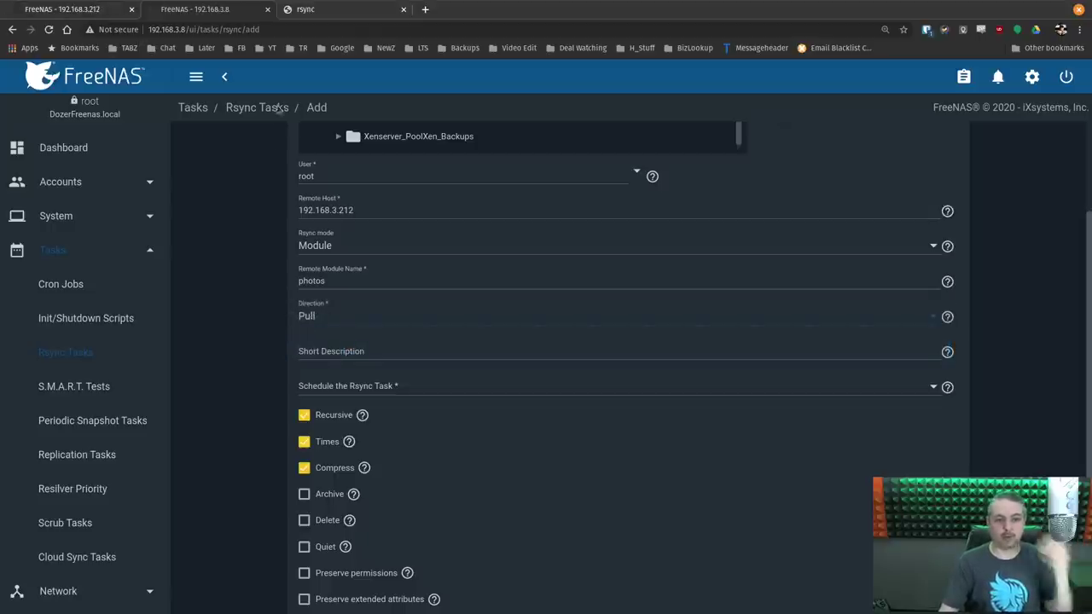
left_click(354, 353)
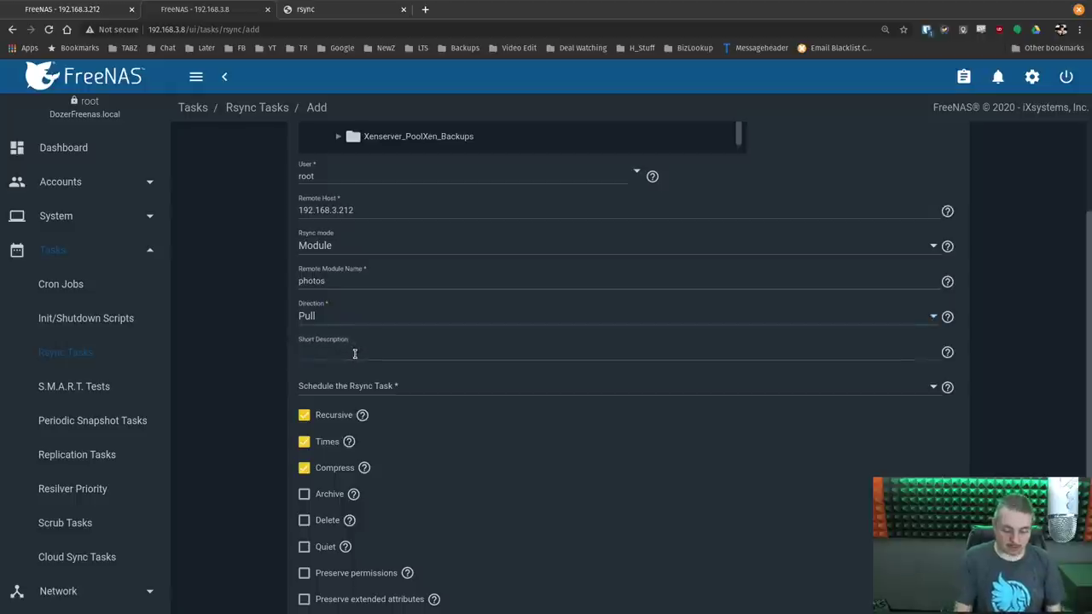
type("Pull")
key("BackSpace")
key("BackSpace")
key("BackSpace")
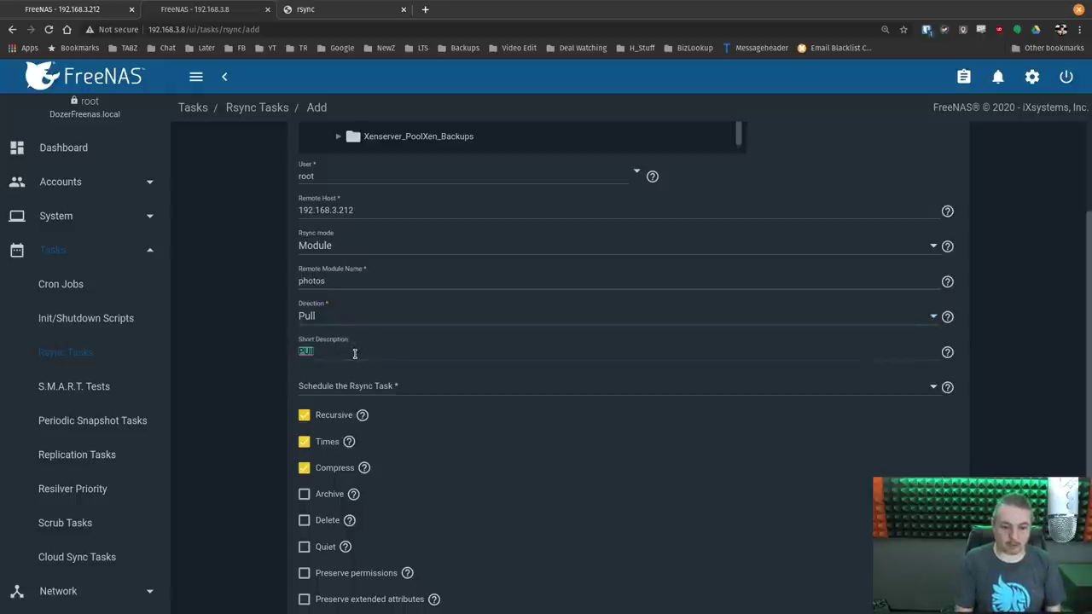
Complete the description 'Pull Some Photos' and schedule the task Daily at 00:00, after briefly trying Hourly
type("ull Some Ph")
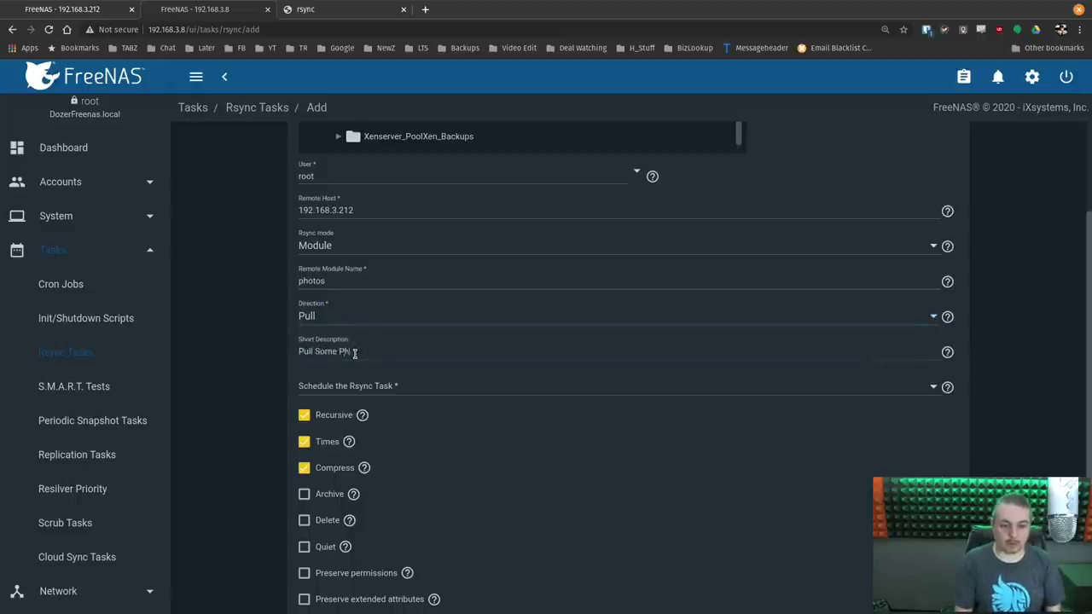
type("otos")
left_click(394, 389)
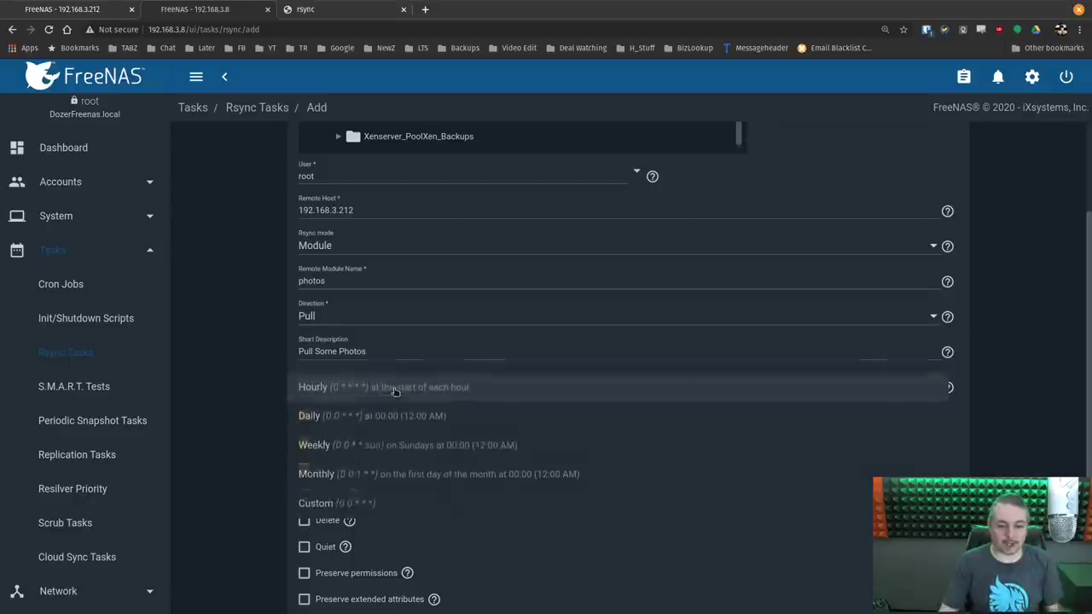
left_click(376, 417)
scroll(401, 416, "down", 2)
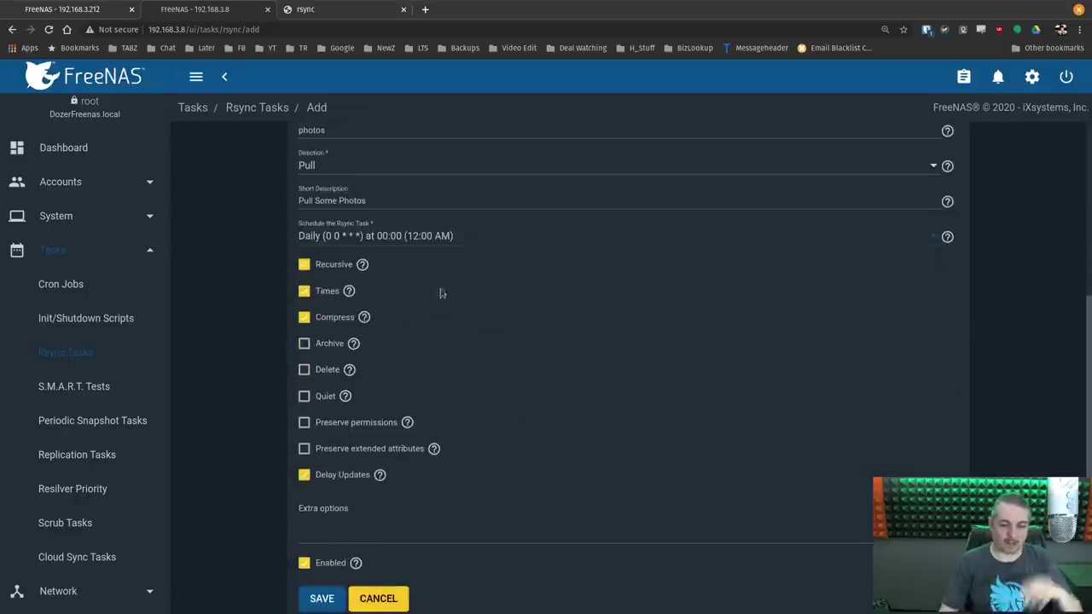
left_click(392, 234)
left_click(392, 207)
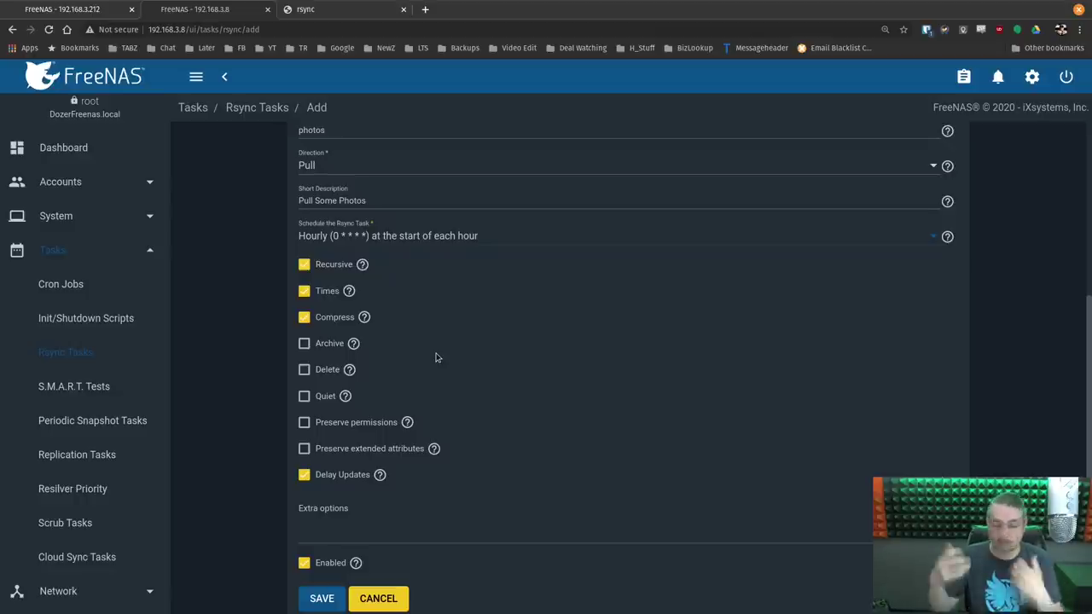
scroll(435, 357, "up", 1)
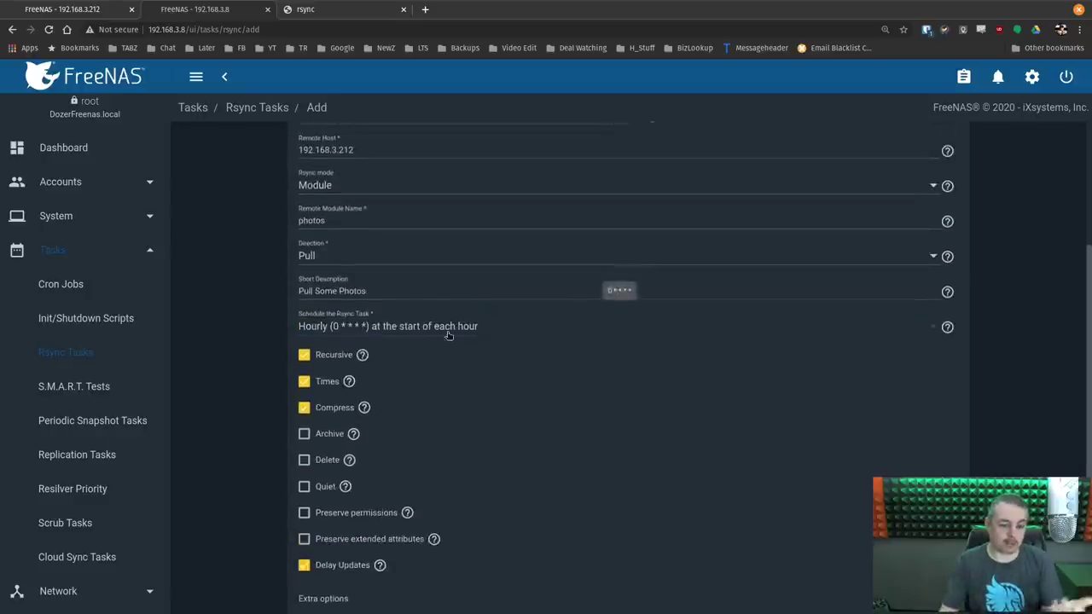
left_click(448, 332)
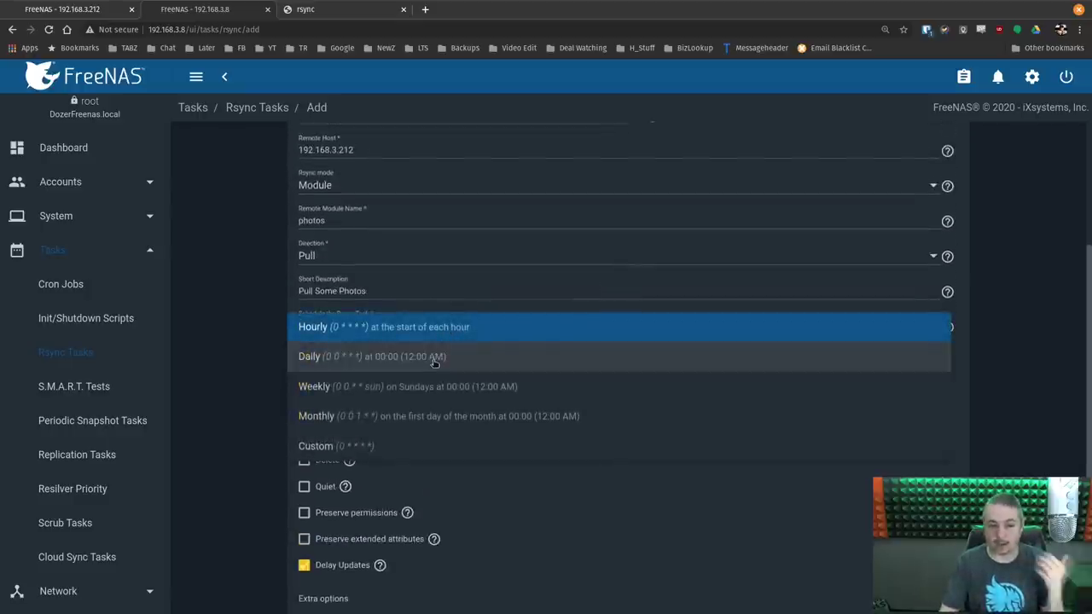
left_click(448, 328)
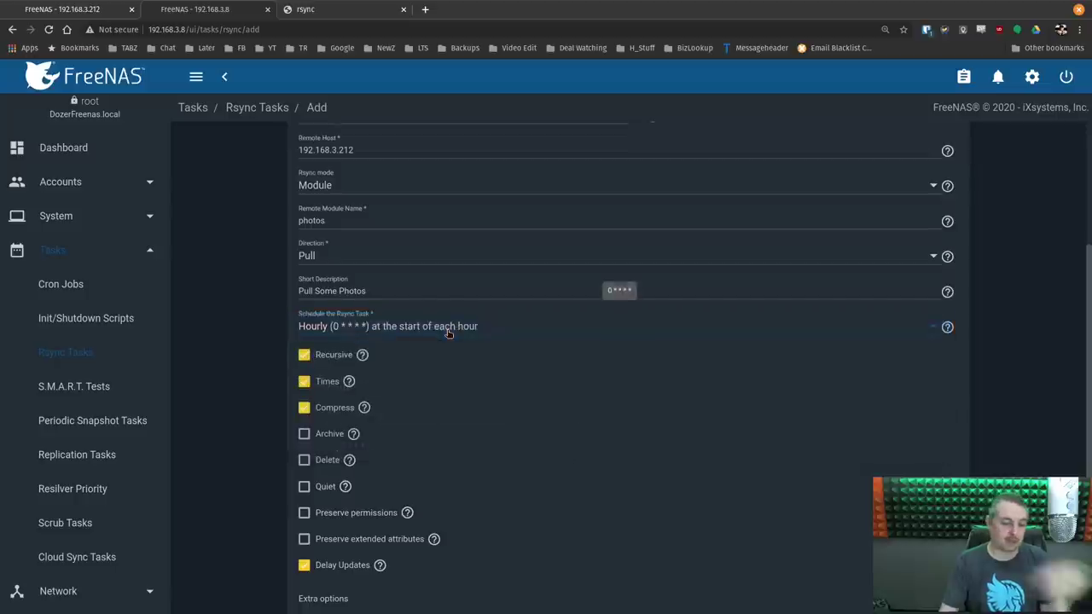
left_click(448, 327)
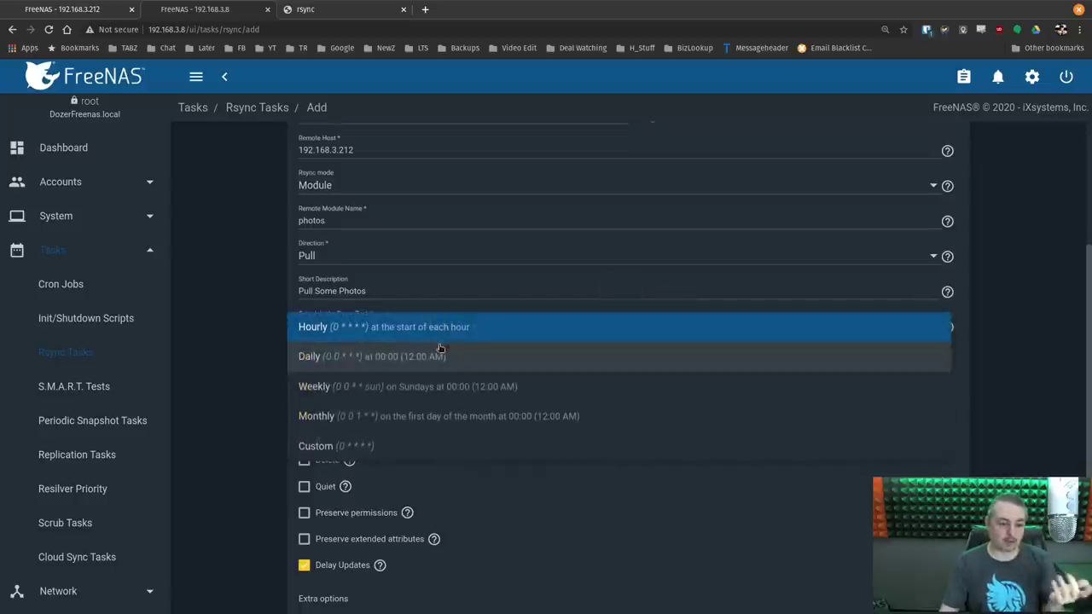
left_click(447, 355)
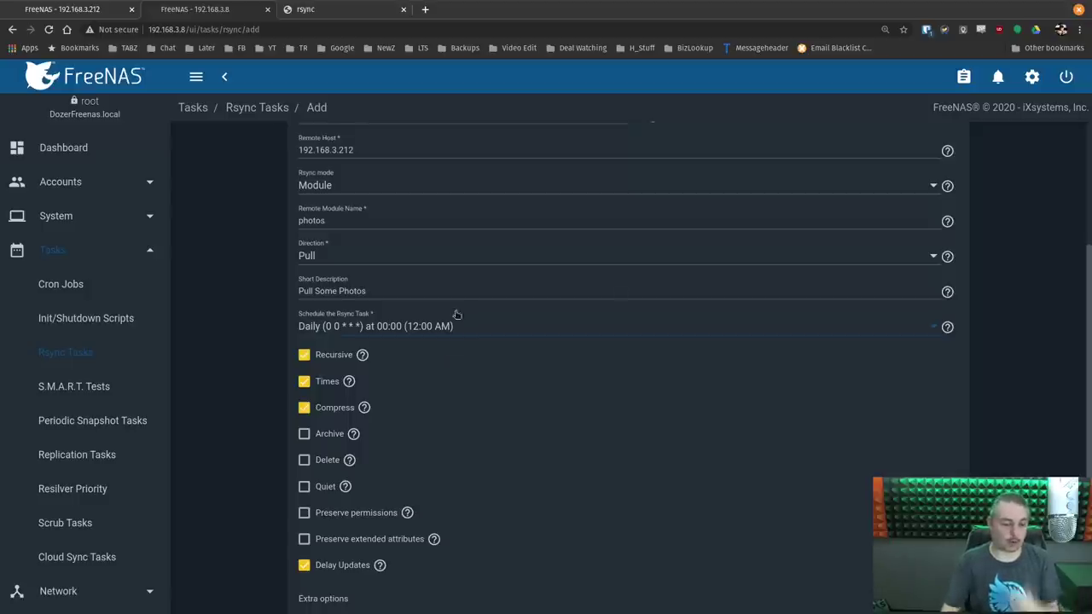
scroll(457, 332, "down", 2)
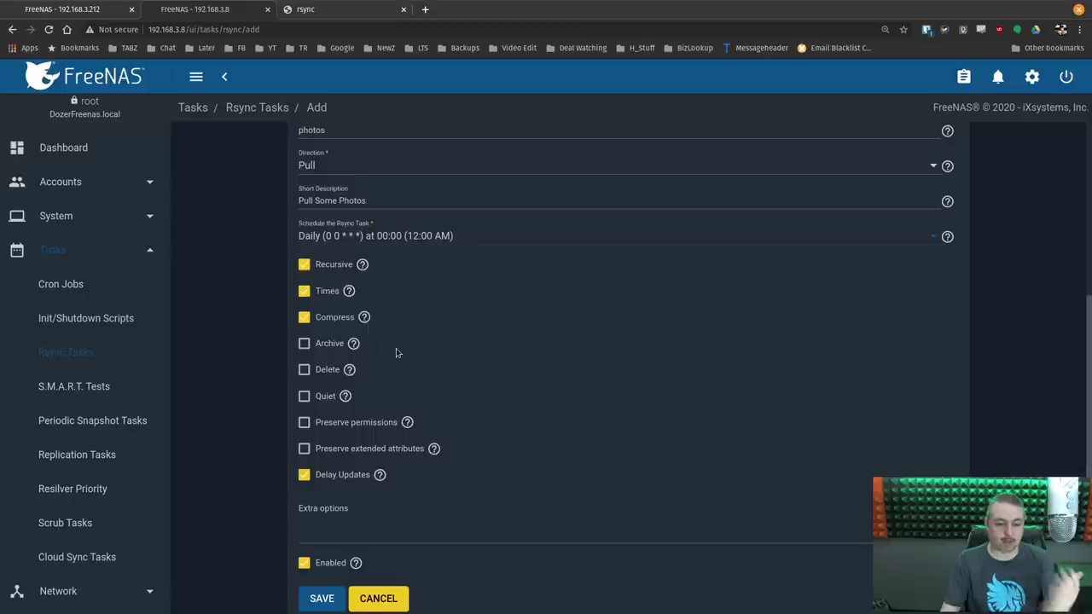
Check the Delay Updates help, then save the pull task for module photos from 192.168.3.212
scroll(396, 350, "down", 1)
mouse_move(381, 463)
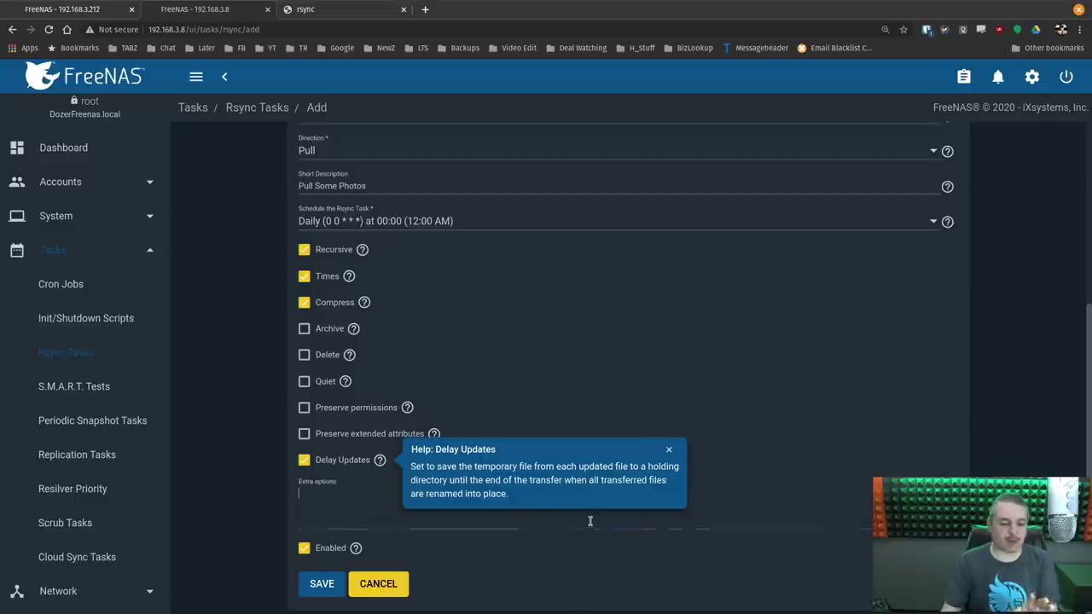
left_click(667, 451)
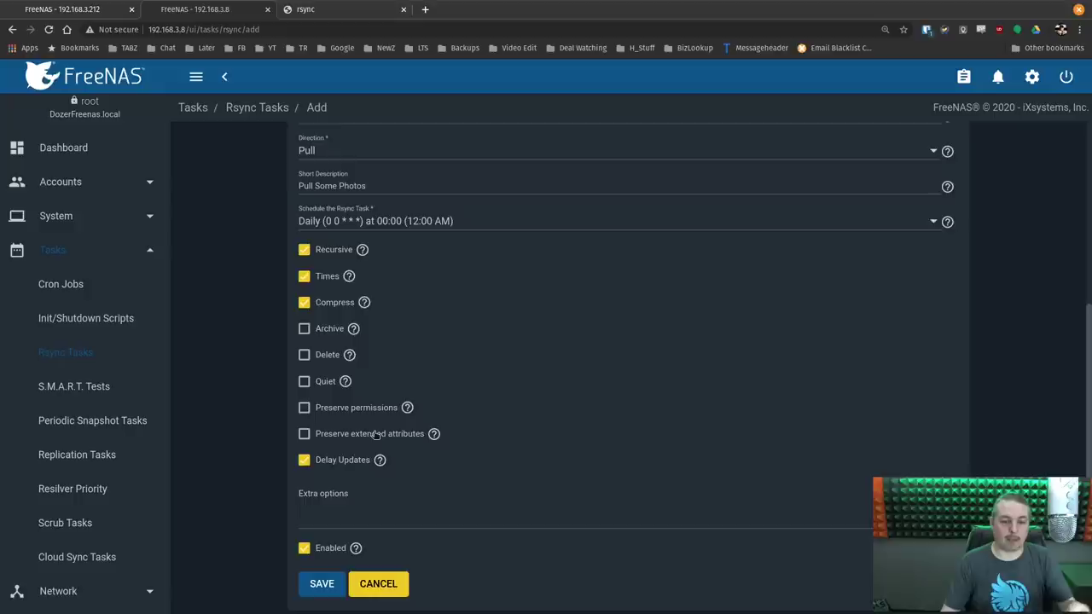
scroll(375, 435, "up", 4)
scroll(377, 457, "down", 3)
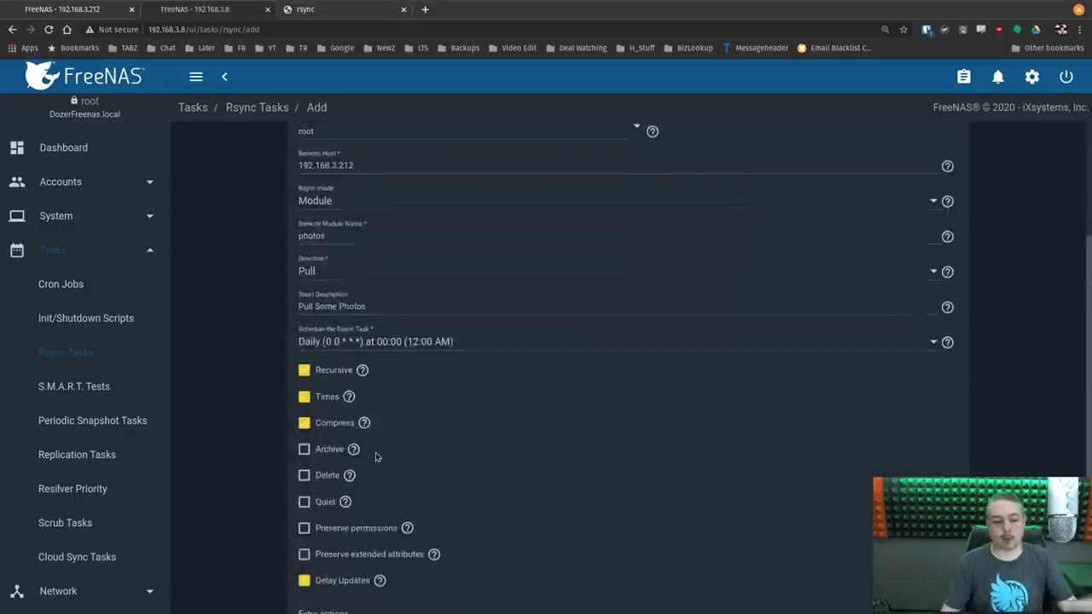
scroll(376, 457, "down", 2)
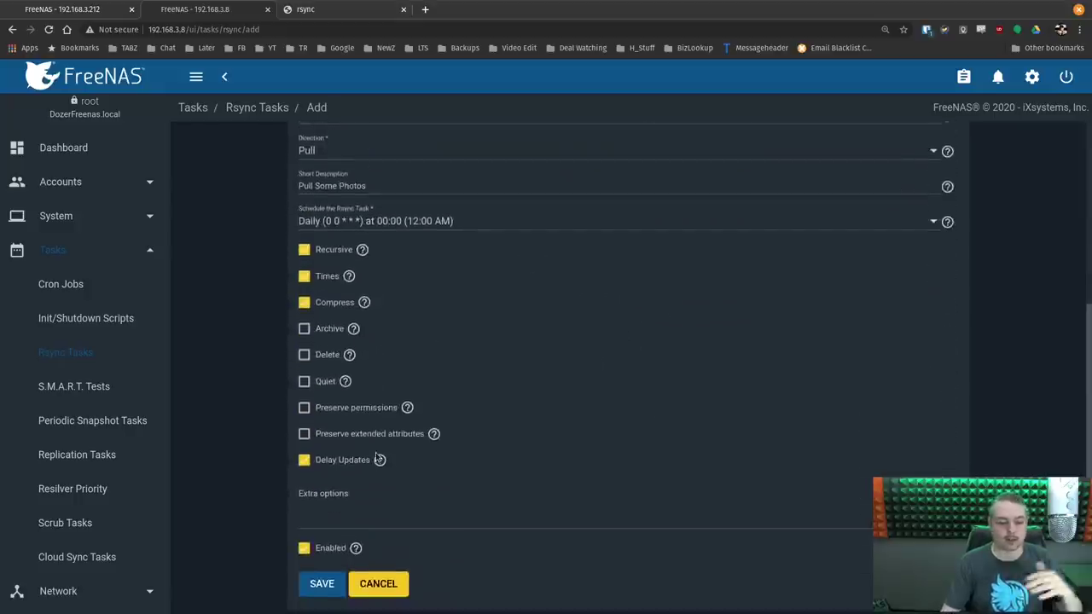
left_click(319, 587)
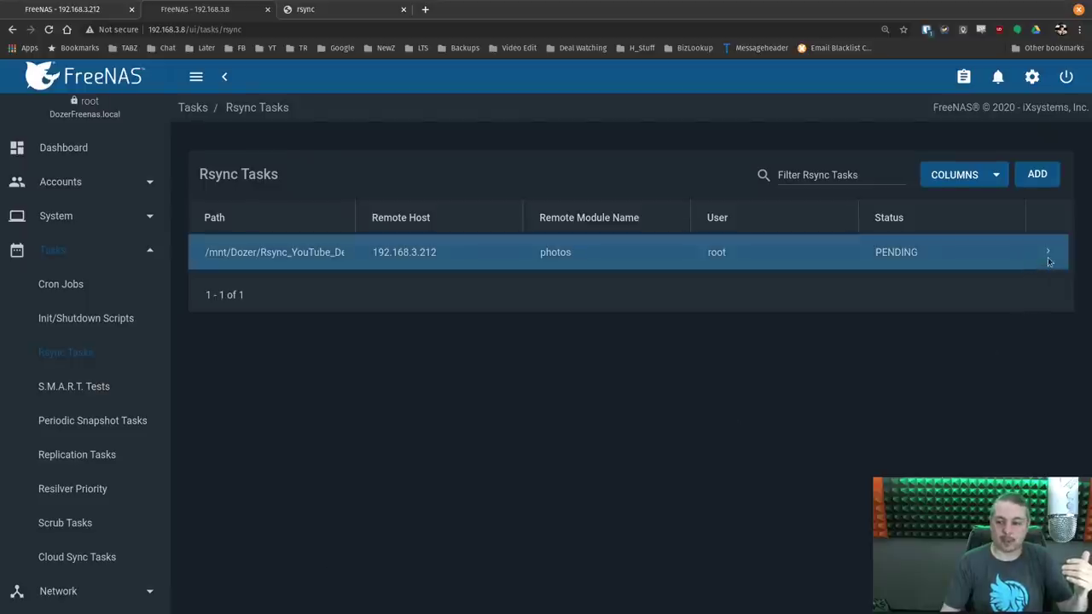
Run the photos pull rsync task immediately and dismiss the Task Started notice
left_click(1047, 253)
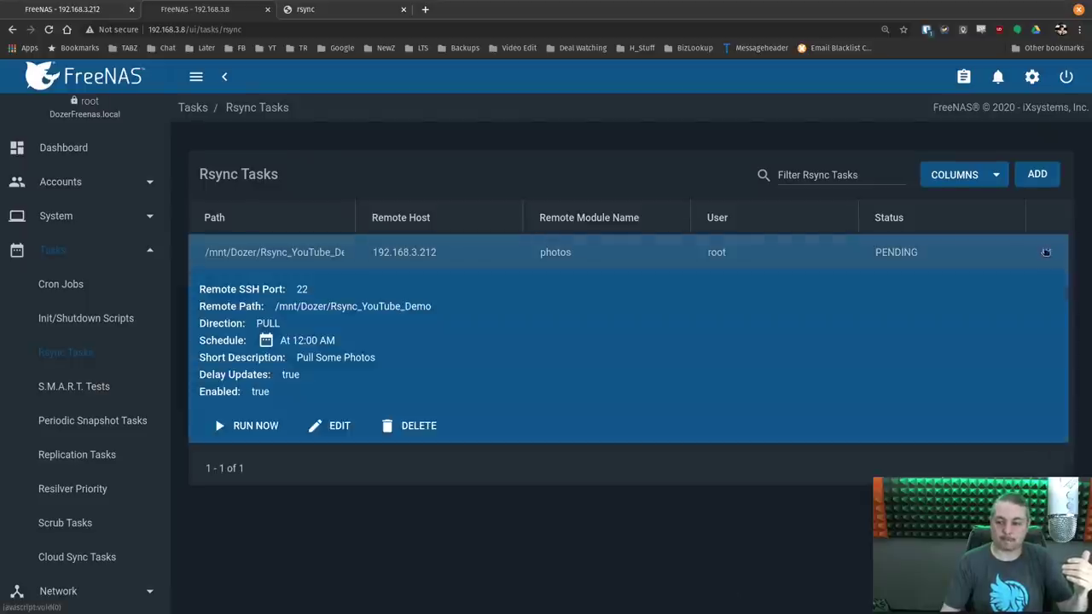
left_click(255, 424)
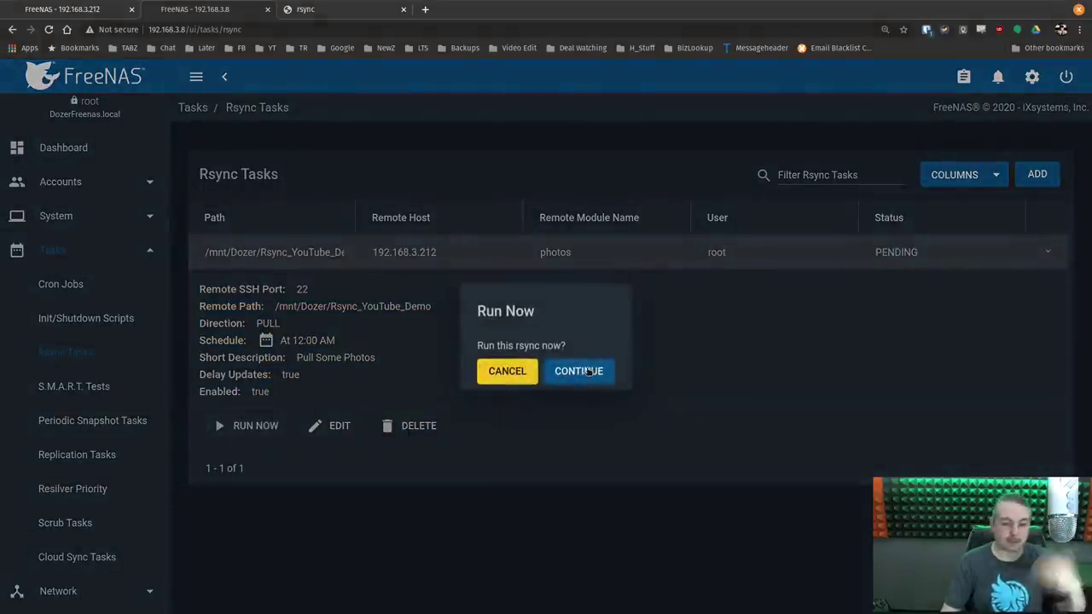
left_click(586, 371)
left_click(674, 372)
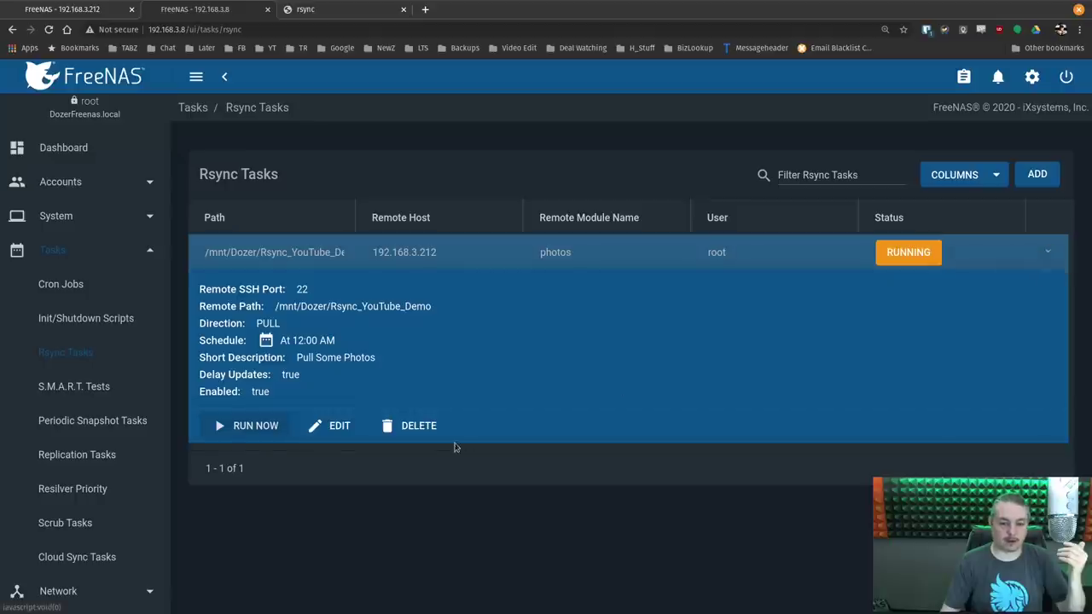
Refresh the Rsync Tasks page and check the rsynctask.run job and its logs in Task Manager
left_click(49, 29)
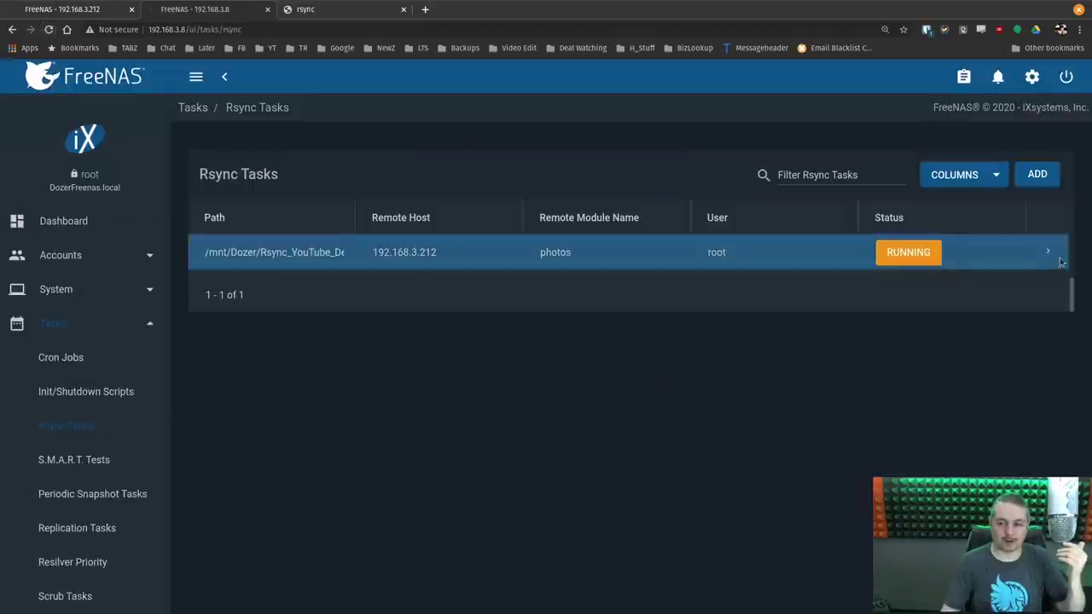
left_click(1048, 251)
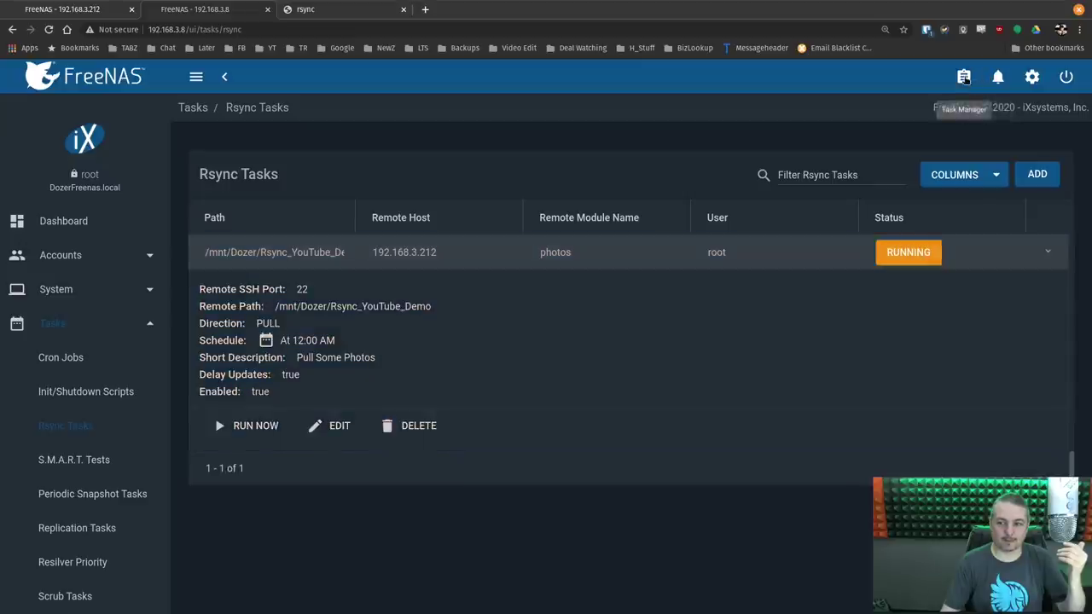
left_click(964, 77)
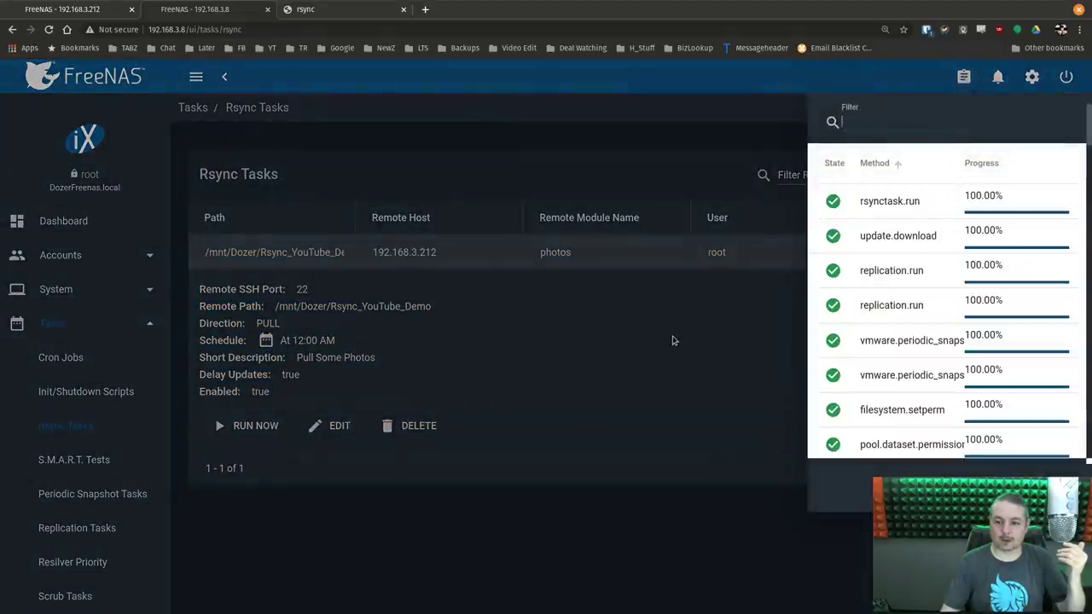
left_click(672, 340)
left_click(963, 77)
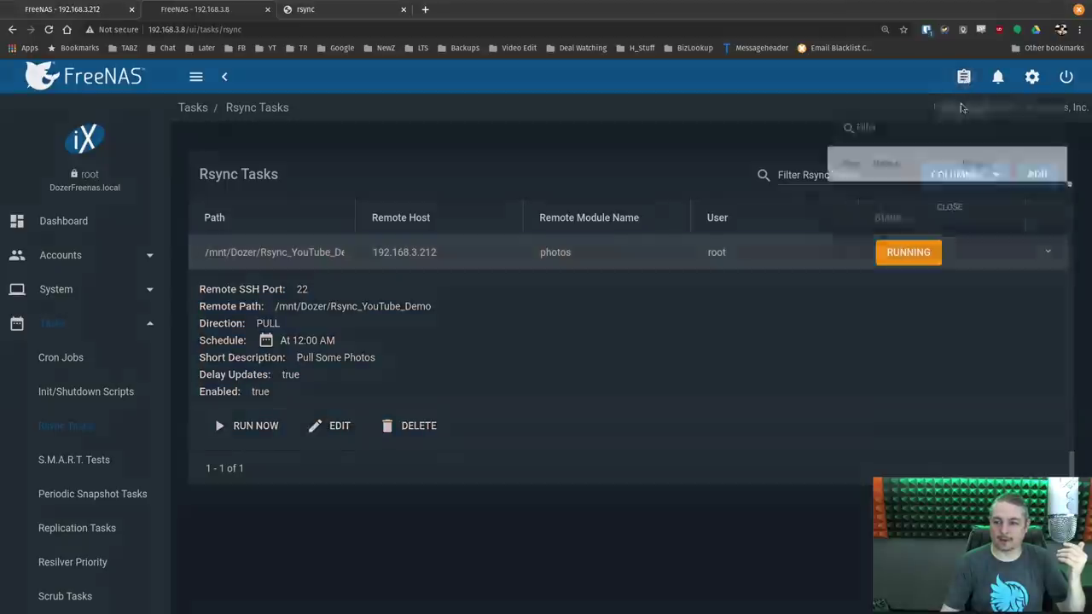
left_click(857, 204)
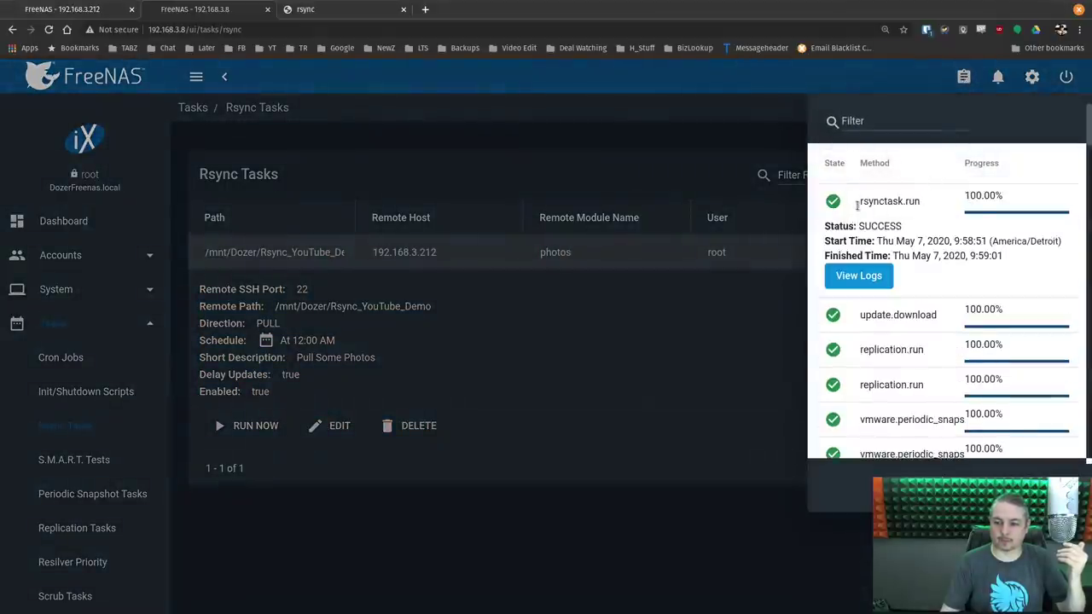
left_click(856, 278)
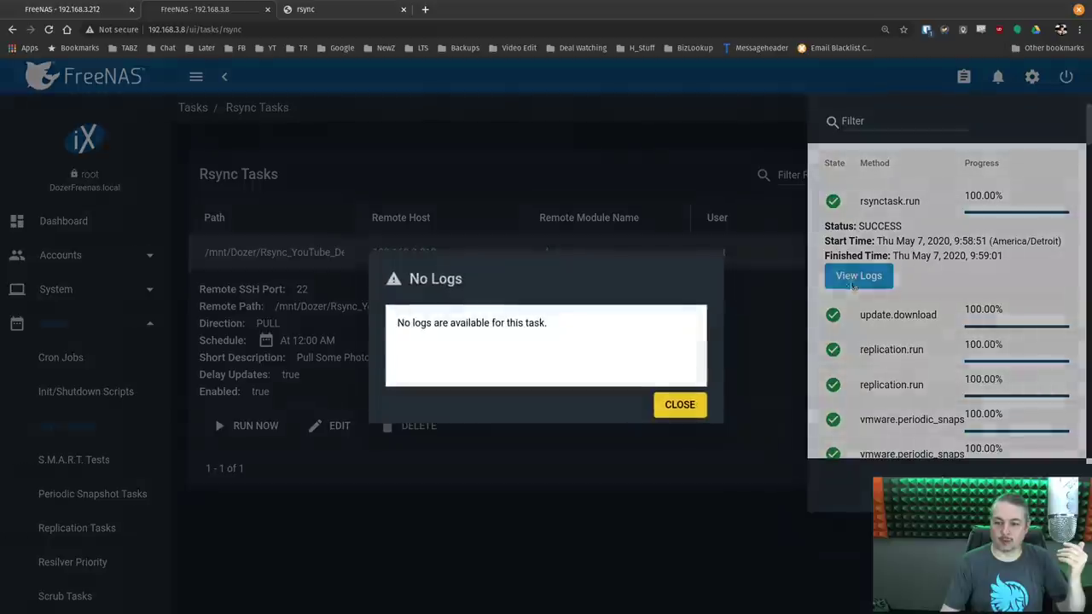
left_click(680, 404)
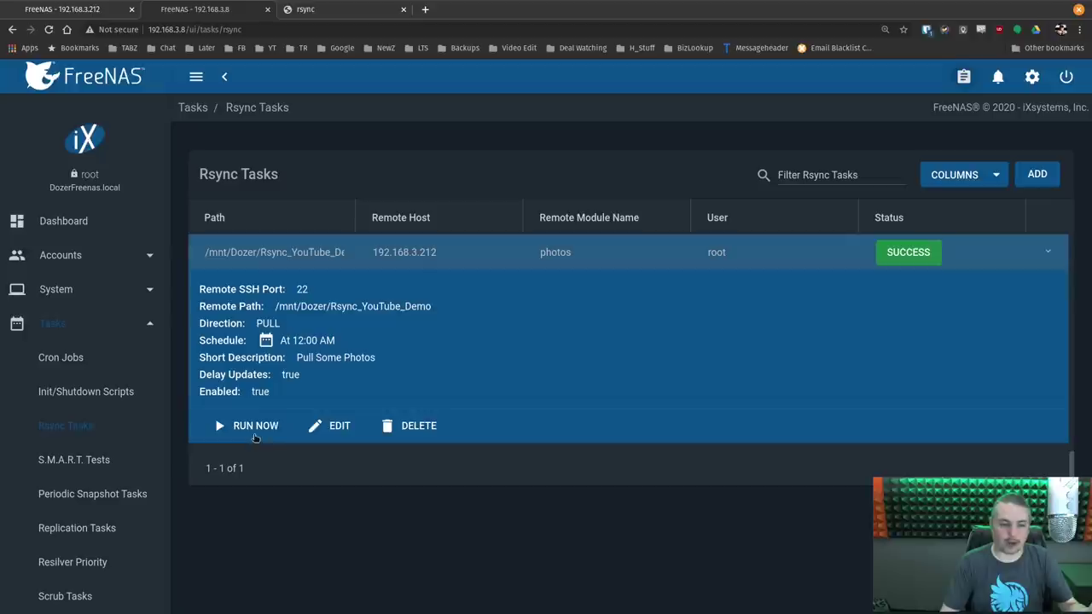
left_click(357, 428)
scroll(386, 449, "down", 2)
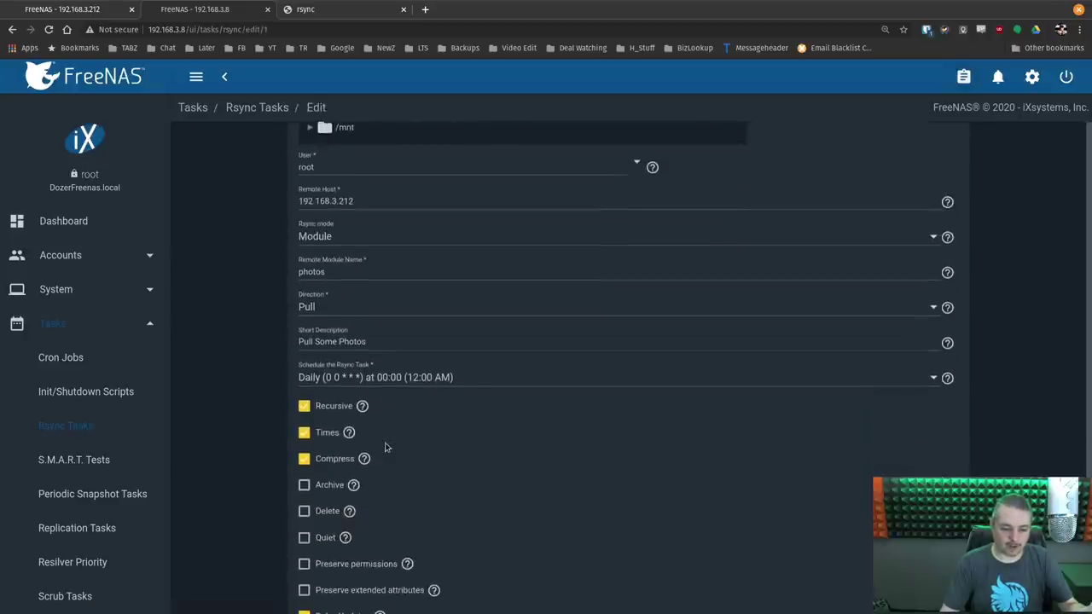
scroll(389, 453, "down", 2)
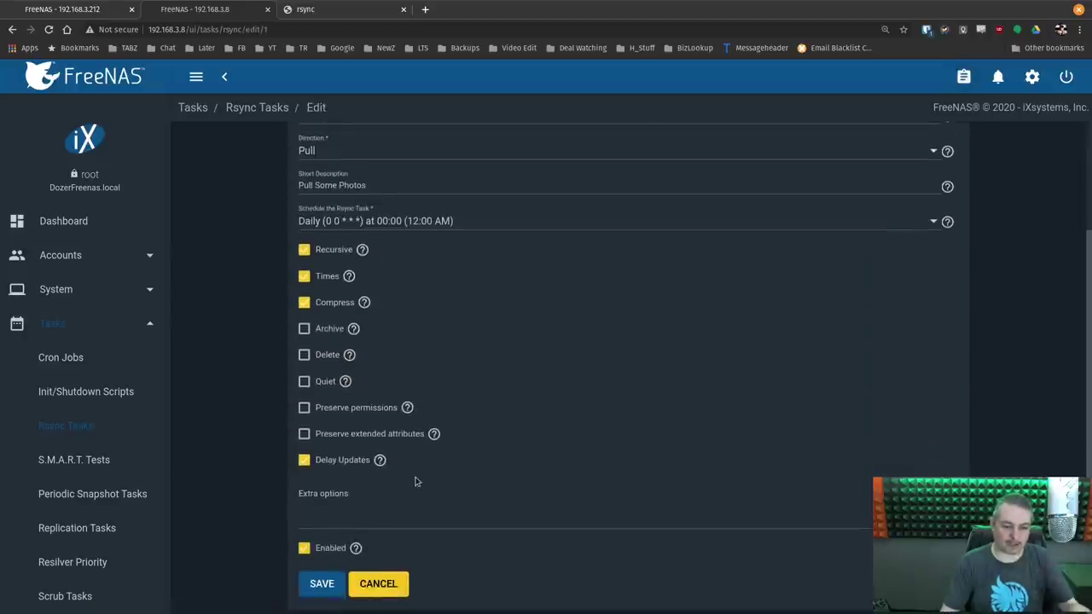
scroll(415, 481, "up", 3)
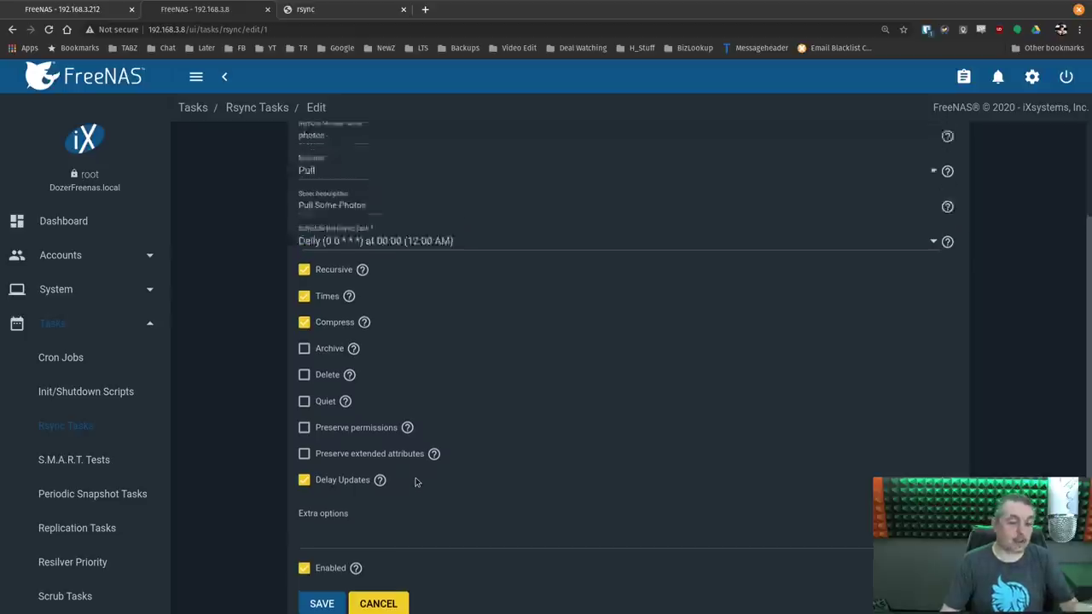
scroll(415, 482, "down", 3)
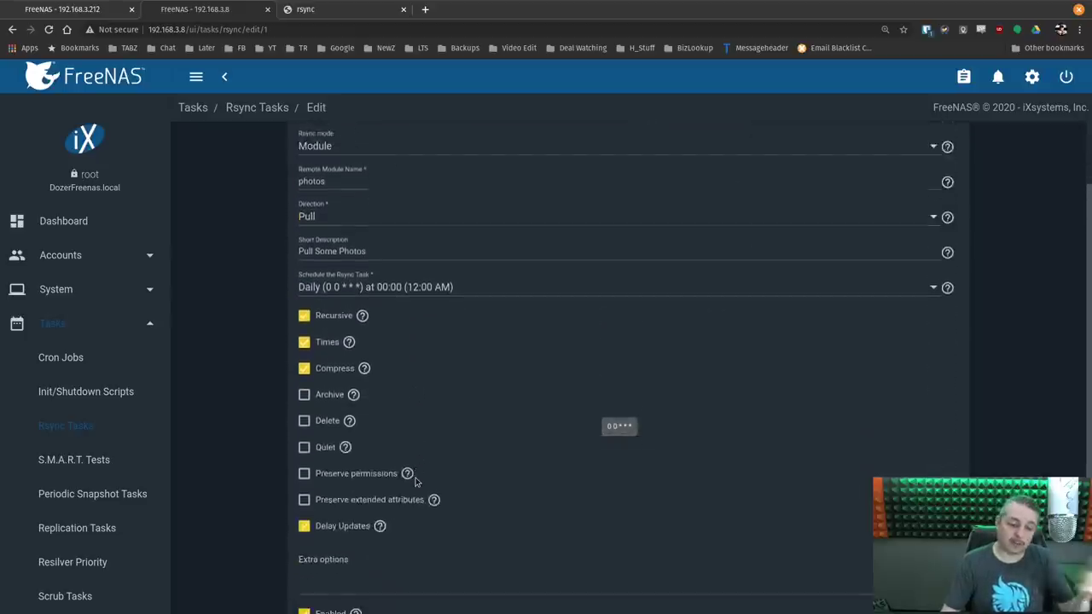
left_click(384, 585)
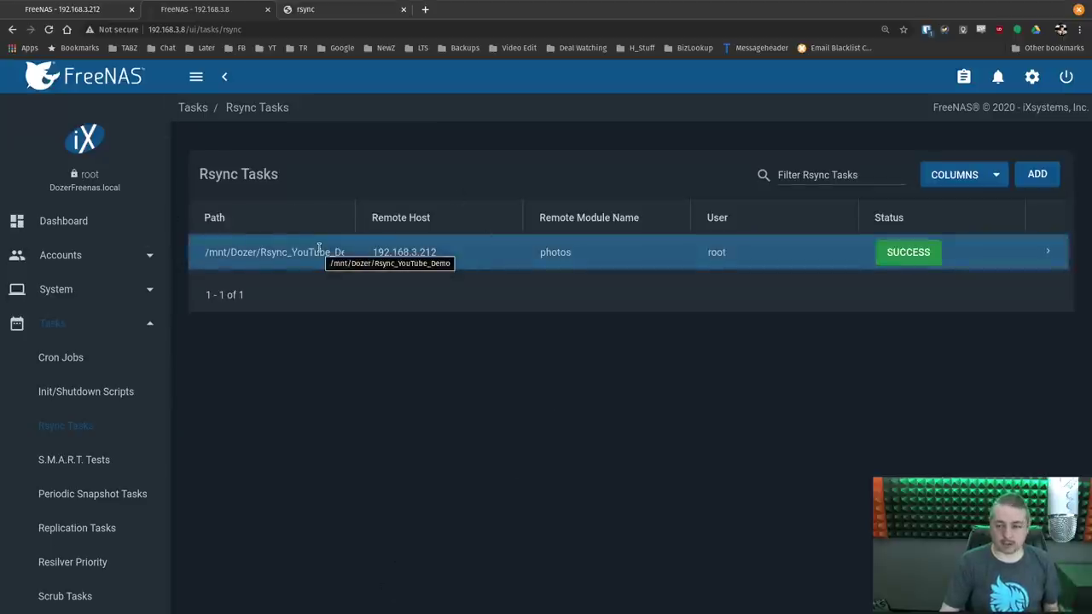
Switch to the terminal and choose a profile with a larger font
key("super")
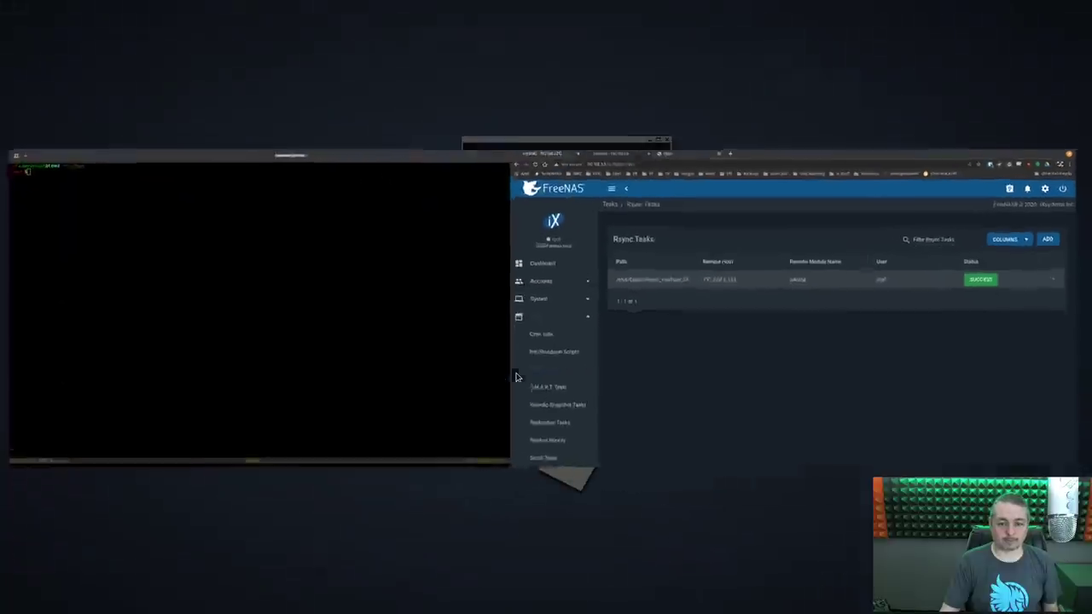
left_click(443, 348)
key("Return")
left_click(1050, 13)
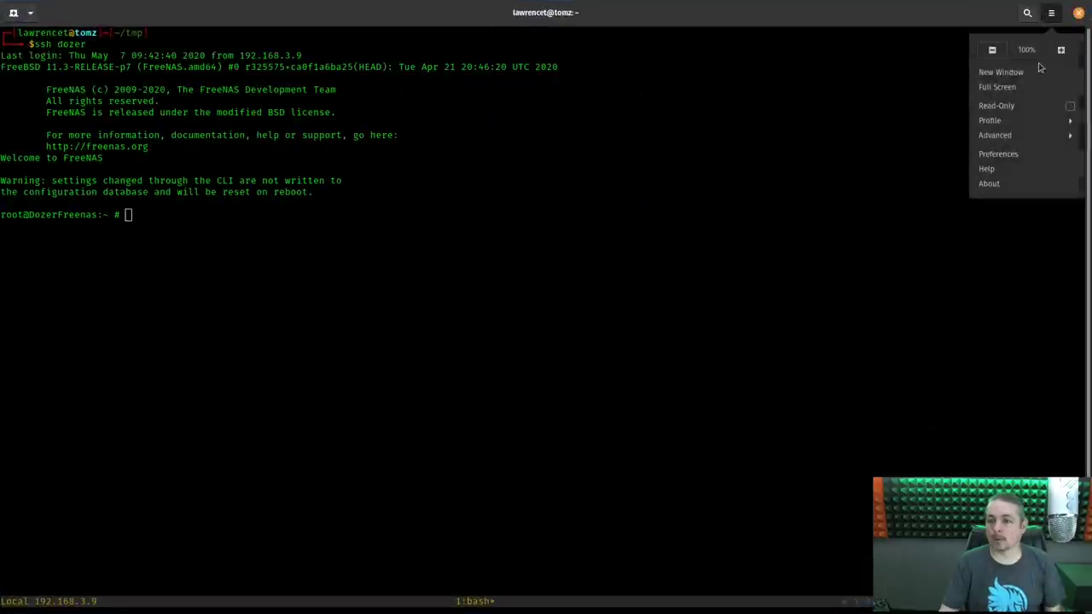
left_click(1026, 120)
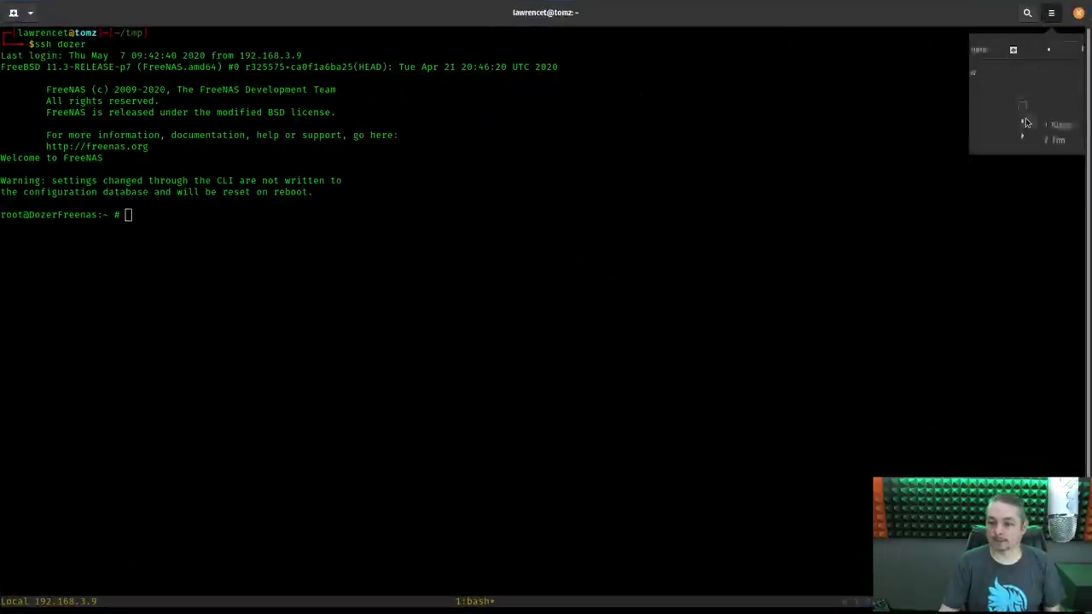
left_click(1030, 67)
List the synced photos in /mnt/Dozer/Rsync_YouTube_Demo on the destination
type("cd ")
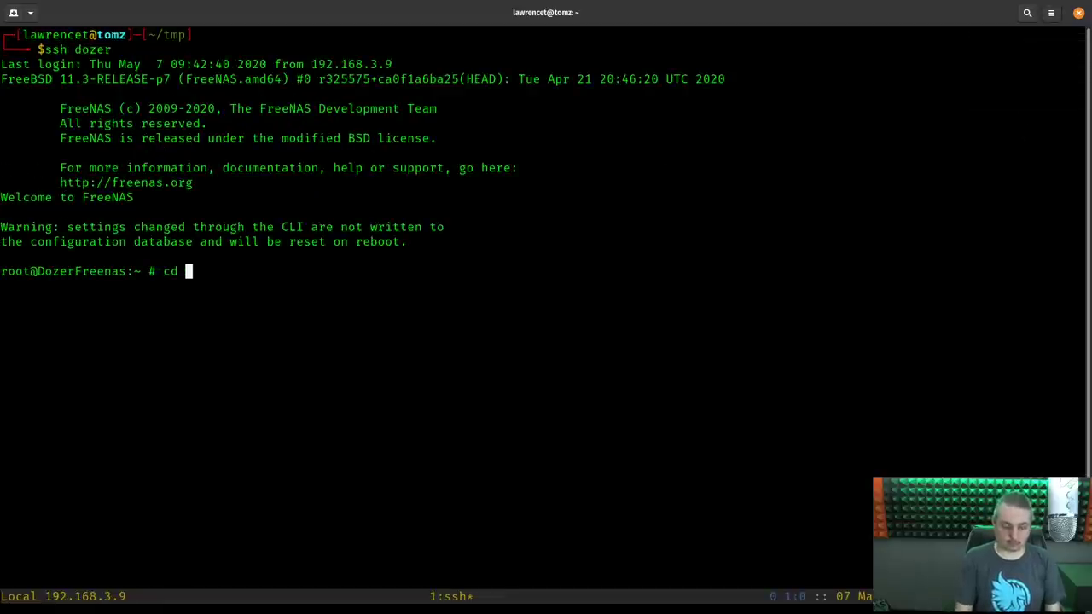
type("/mnt/Dozer/R")
key("Tab")
key("Return")
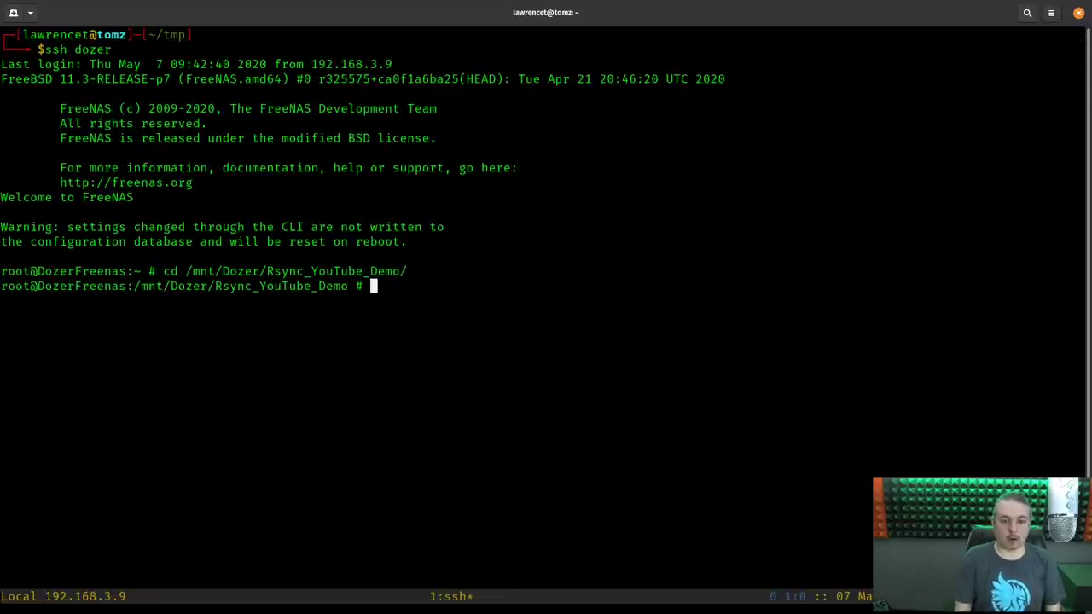
type("ls")
key("Return")
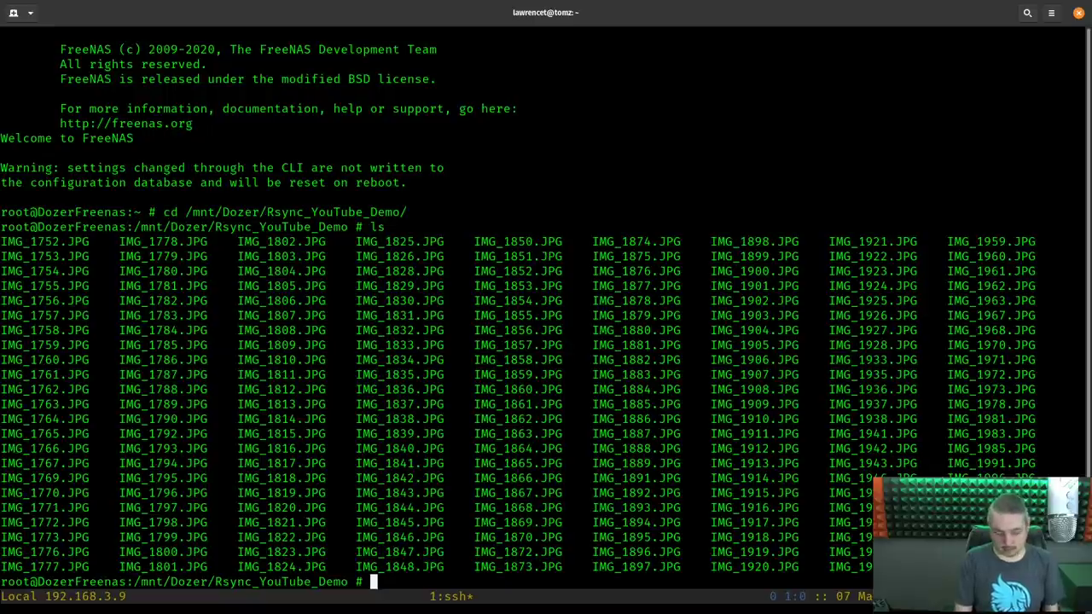
key("ctrl+b")
key("quotedbl")
type("ssh ")
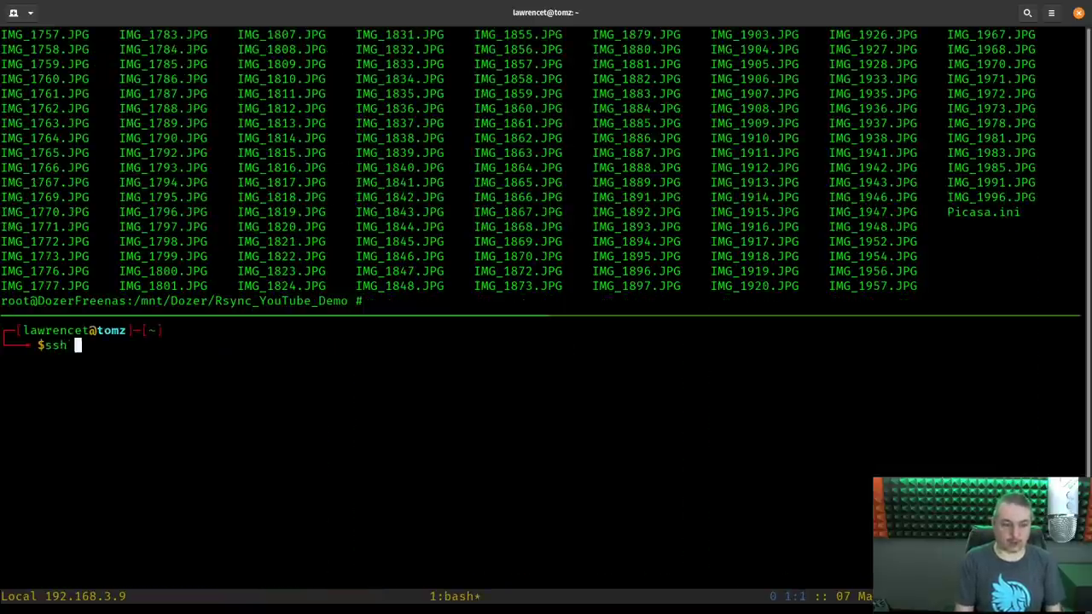
type("root@192.168")
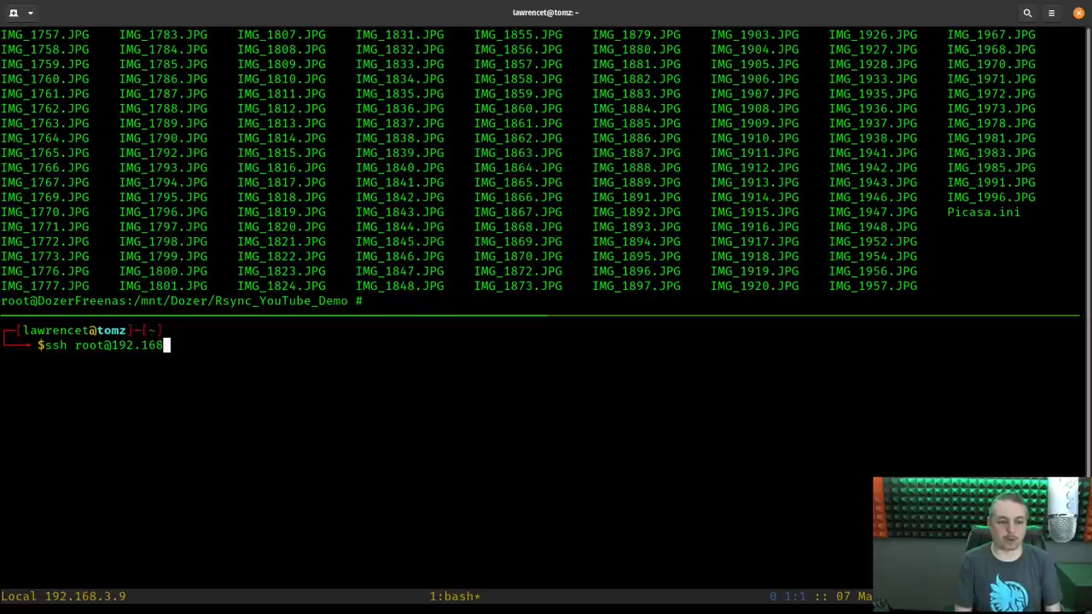
type(".3.212")
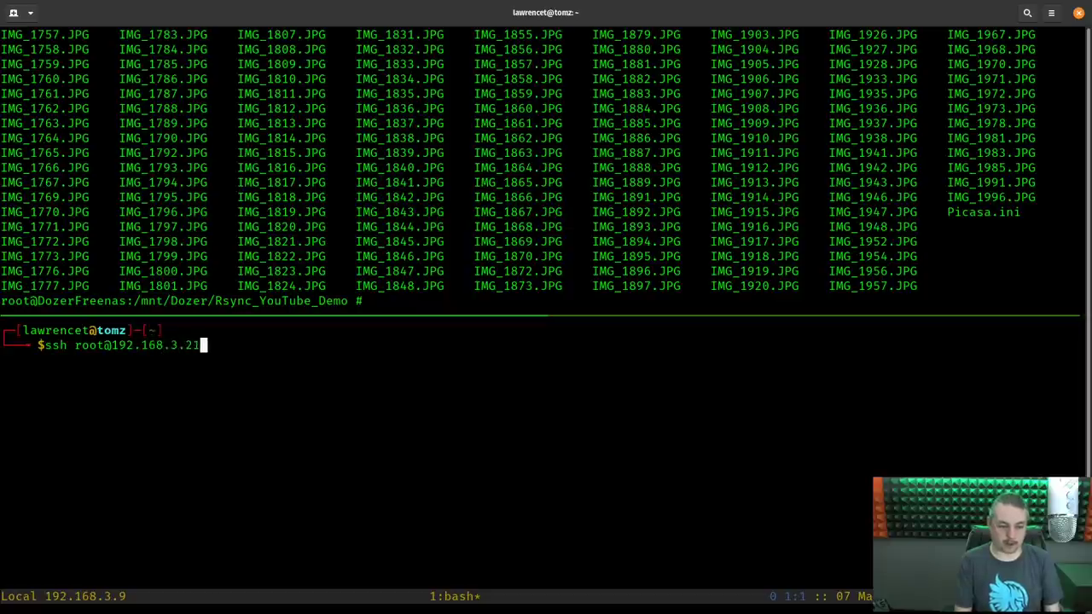
key("Return")
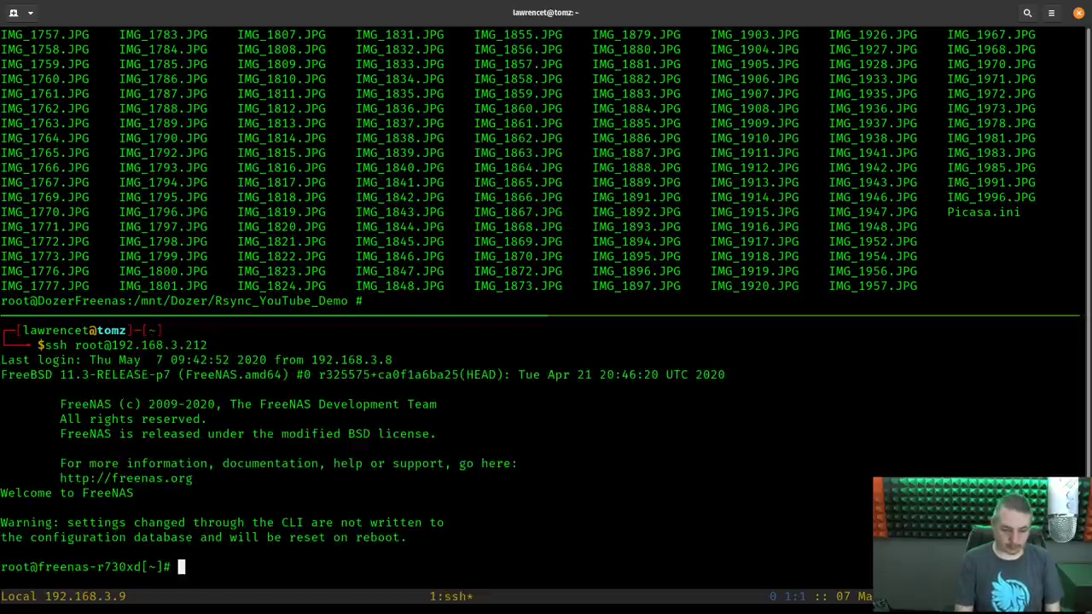
In the source's Important Data Photos folder, list the files and delete Picasa.ini
type("cd /mnt/OceanDoorSAS/Sm")
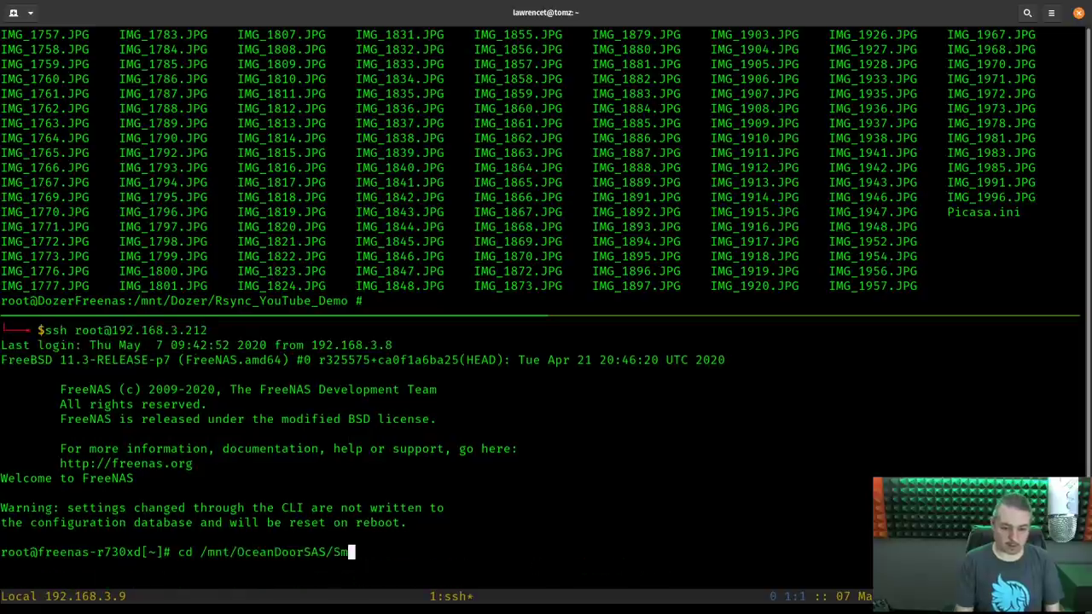
key("Tab")
key("Tab")
type("P")
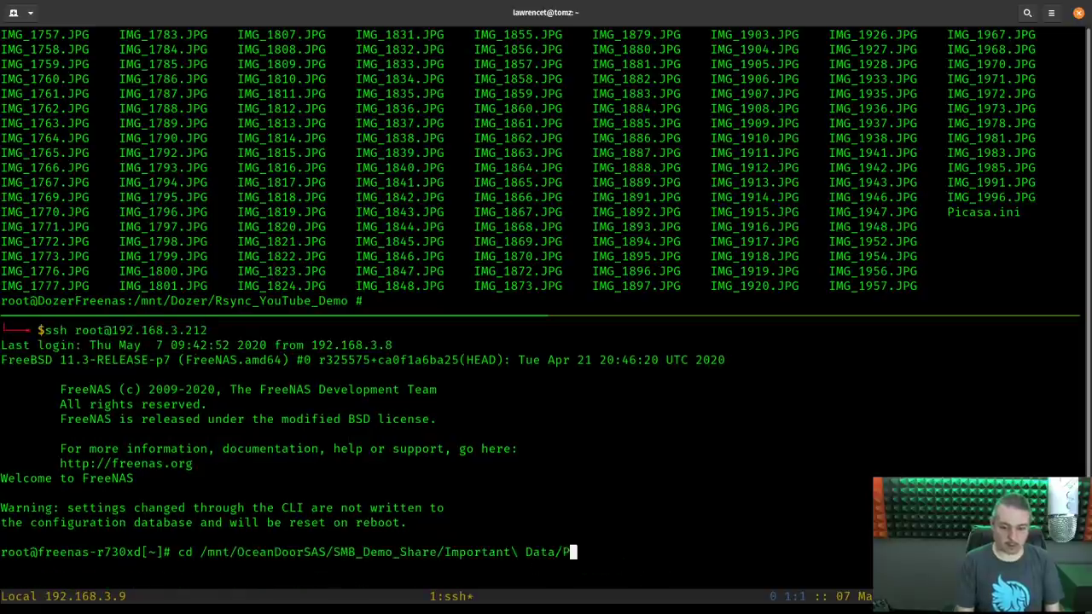
key("Tab")
key("Tab")
type("h")
key("Tab")
key("Return")
type("ls")
key("Return")
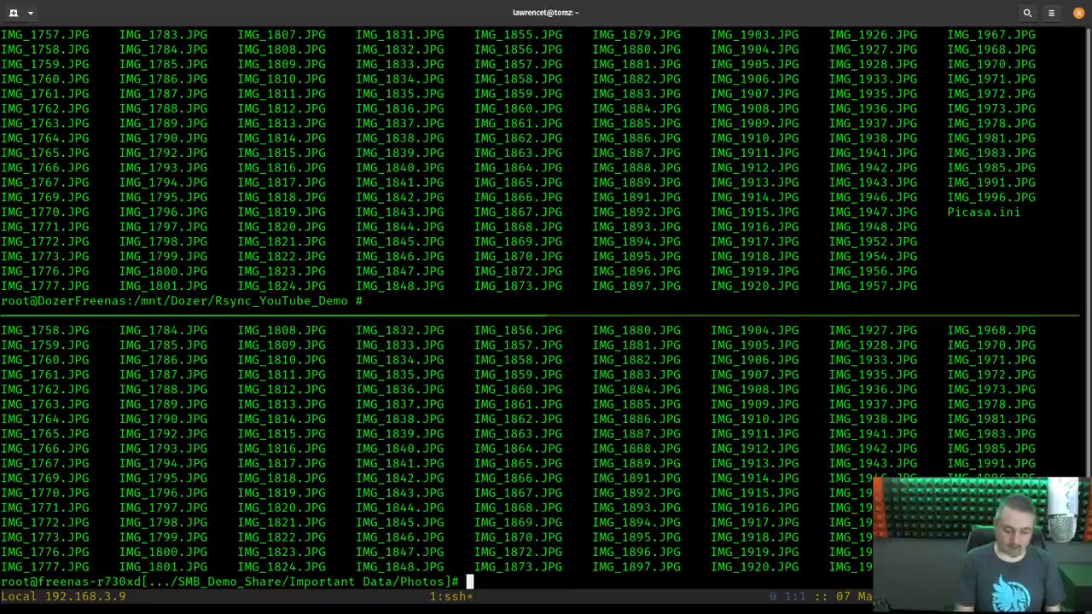
type("rm P")
key("Tab")
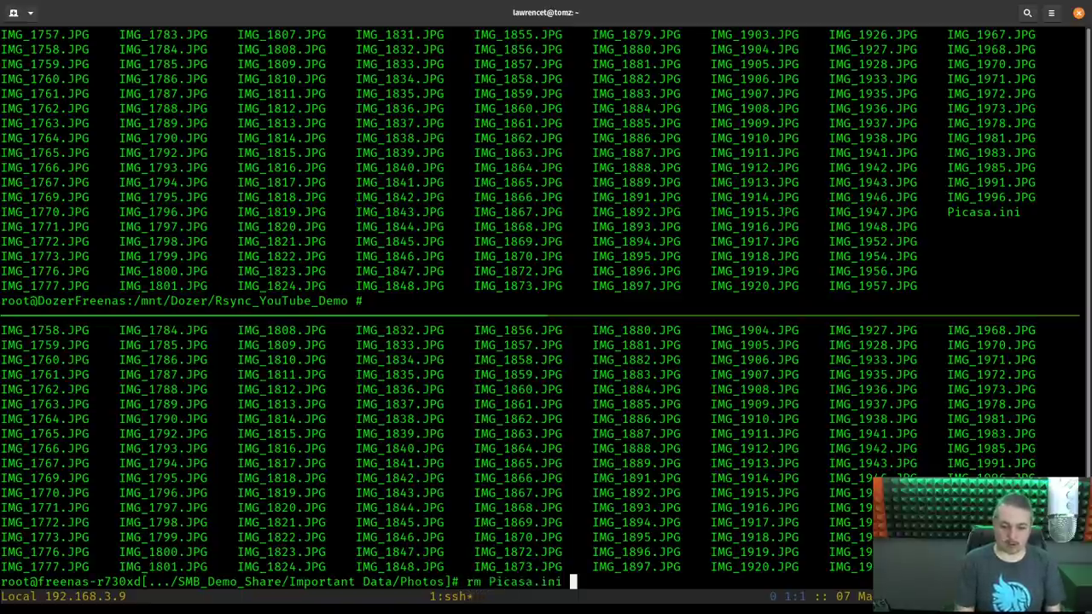
key("Return")
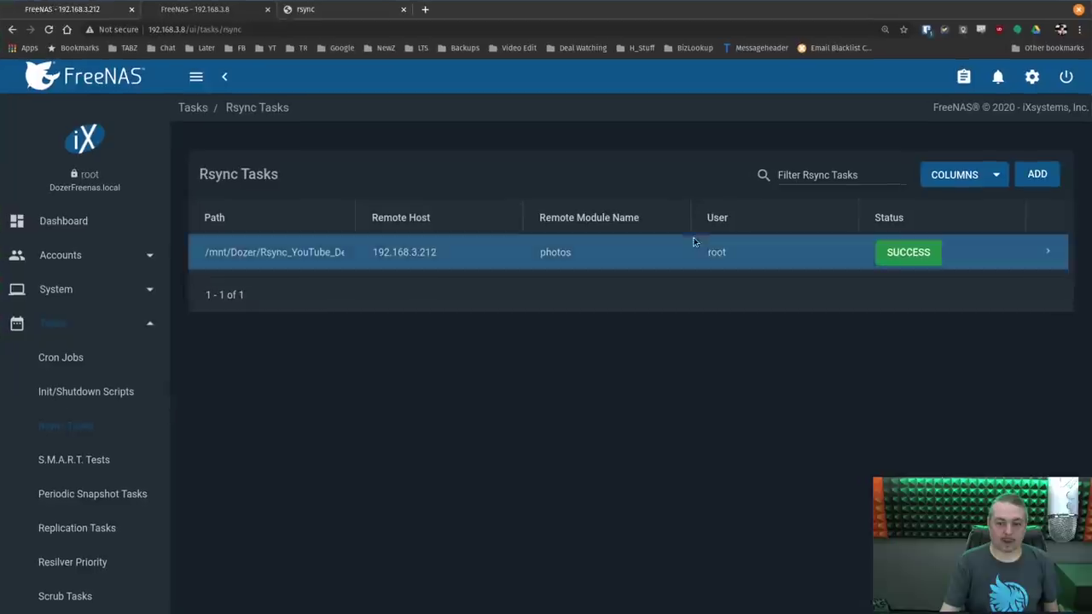
Enable the Delete option on the Pull Some Photos rsync task and save it
left_click(1058, 259)
left_click(335, 433)
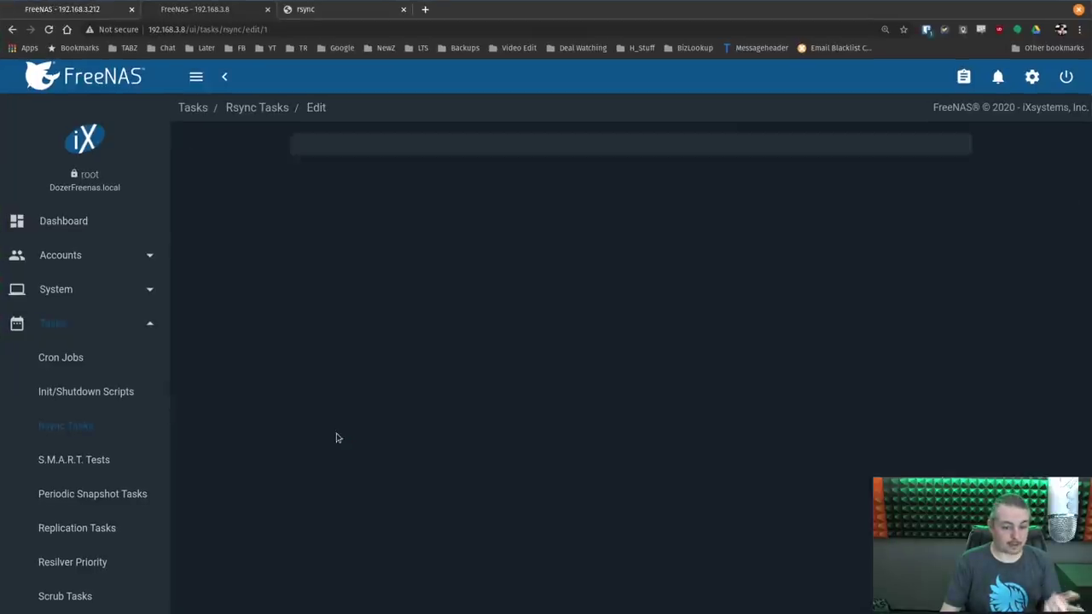
scroll(349, 419, "down", 3)
left_click(321, 363)
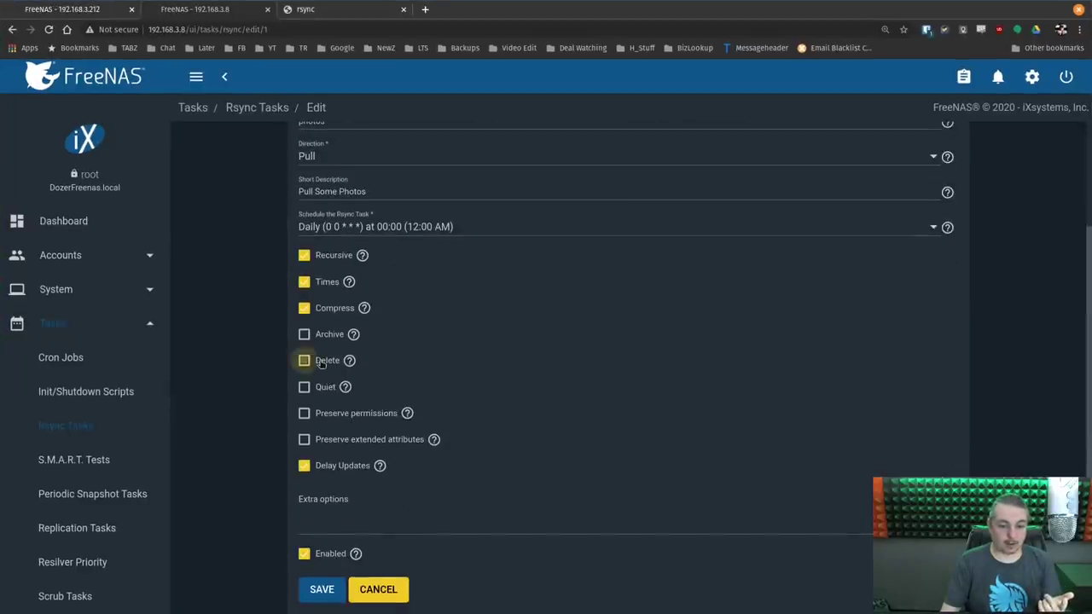
left_click(321, 590)
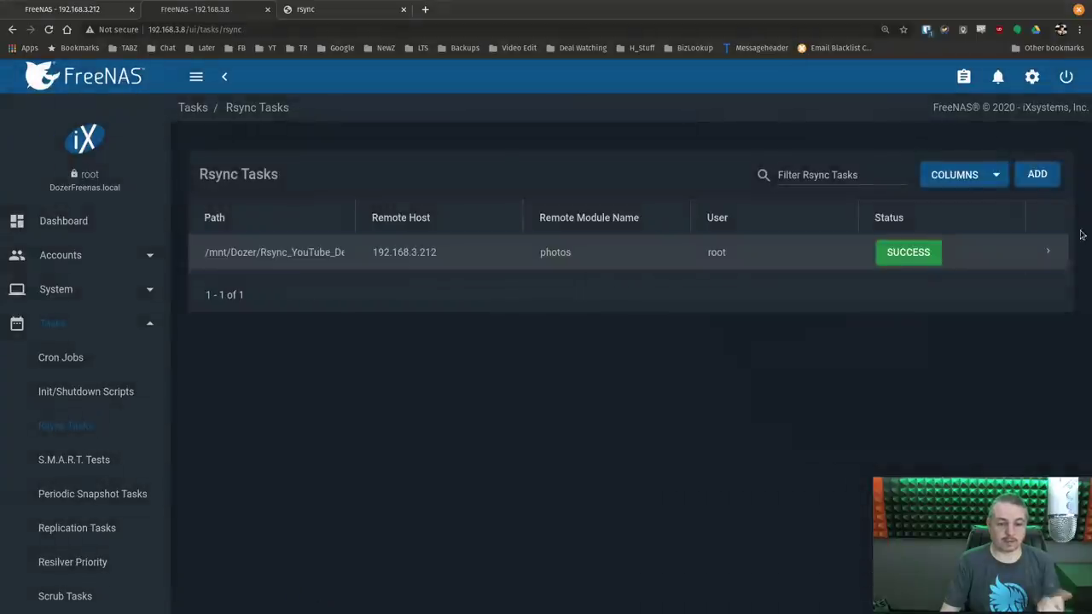
Run the Pull Some Photos task now and dismiss the Task Started notice
left_click(1043, 251)
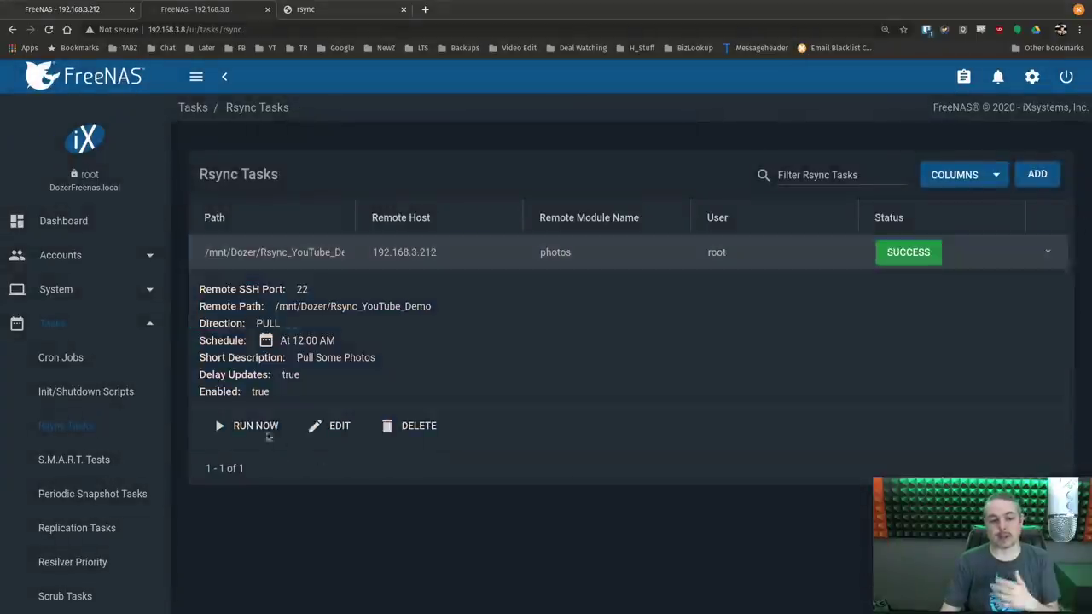
left_click(250, 435)
left_click(571, 375)
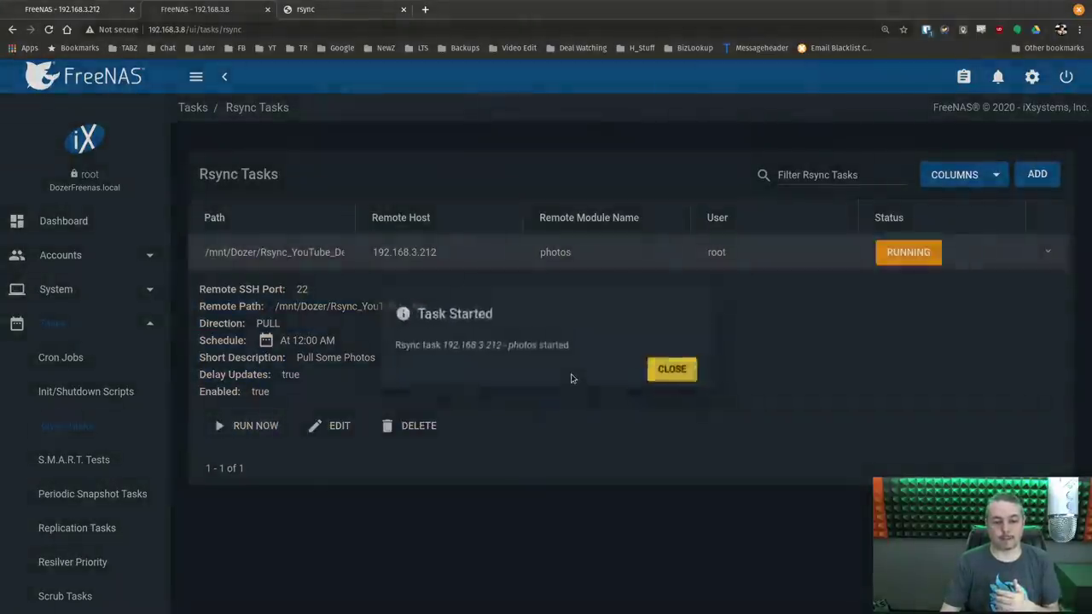
left_click(674, 372)
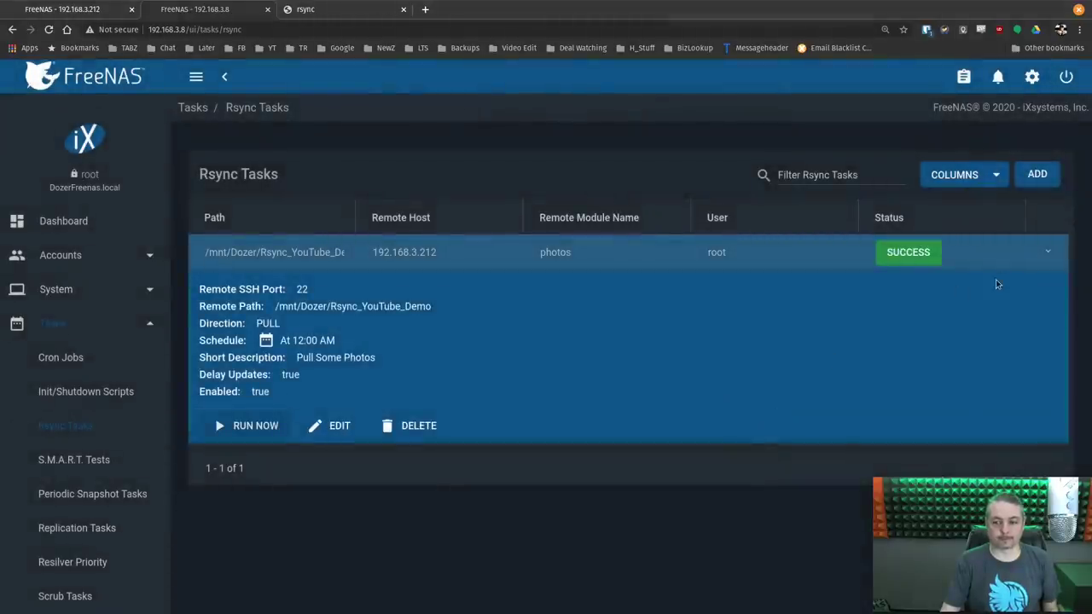
Re-list the destination folder to confirm Picasa.ini is gone
key("super")
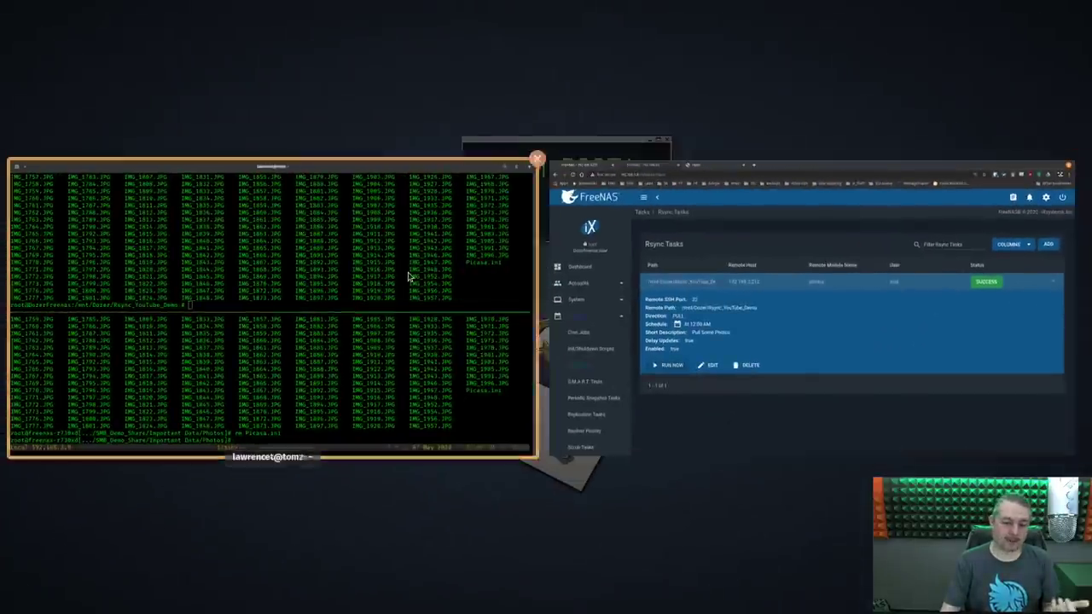
left_click(409, 275)
key("Up")
key("Return")
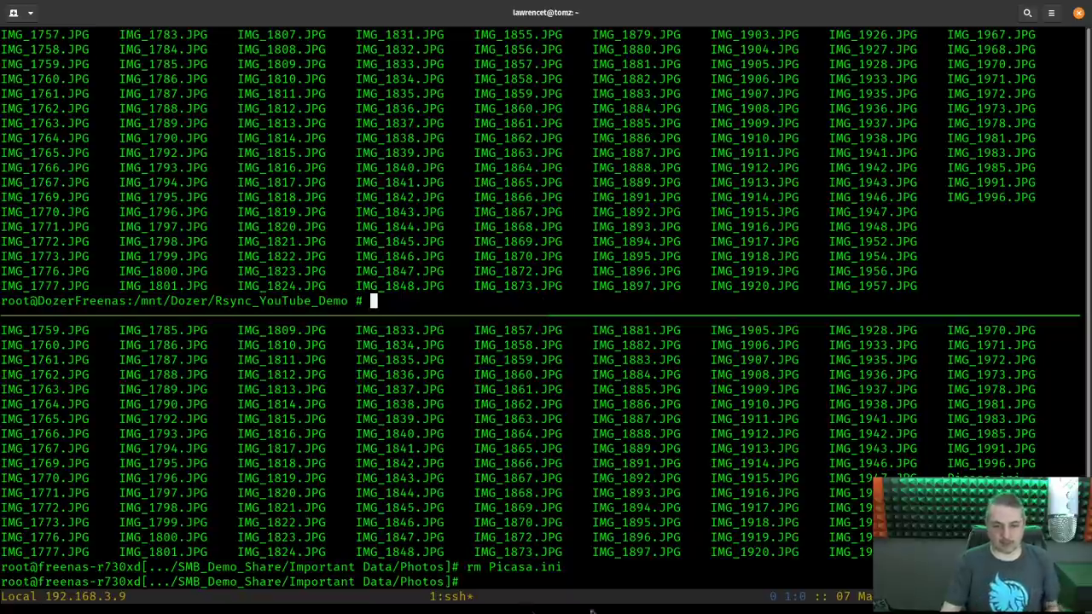
In the source server's pane, delete all IMG_17* photos and list what remains
left_click(656, 587)
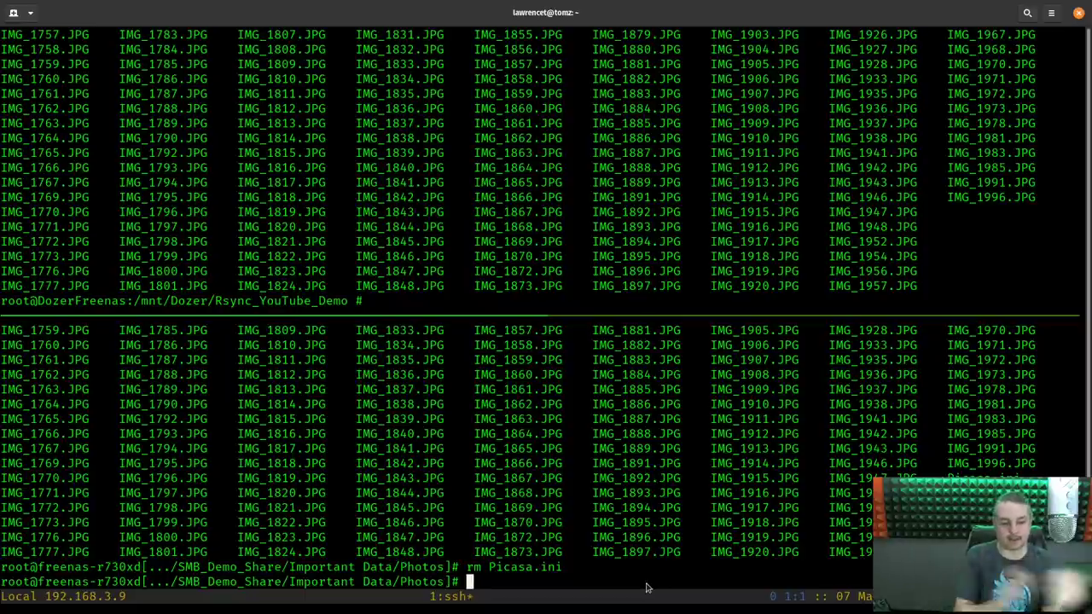
type("rm ")
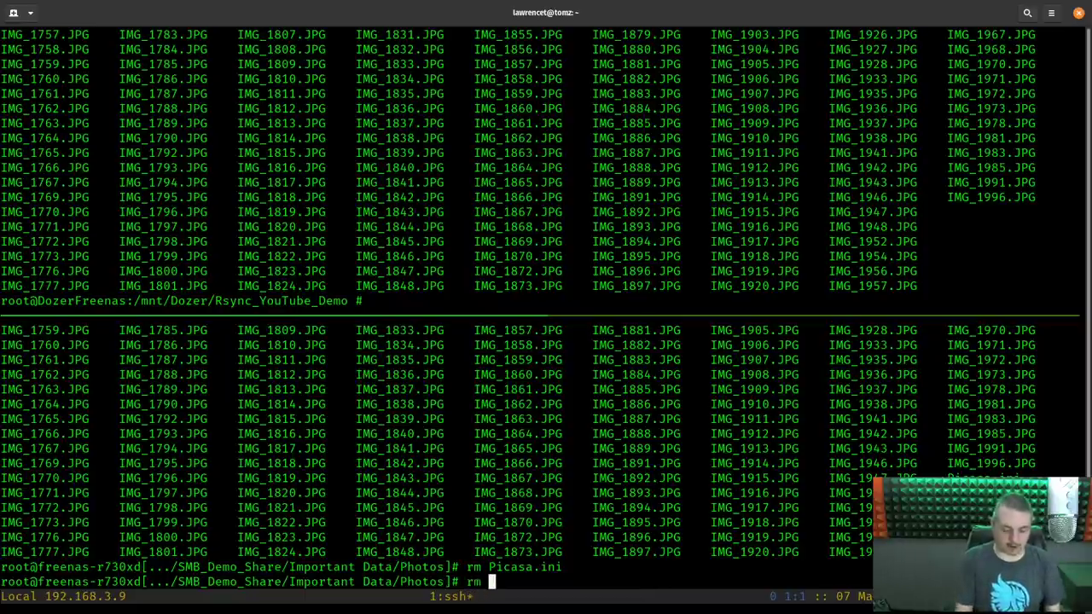
type("IMG_1")
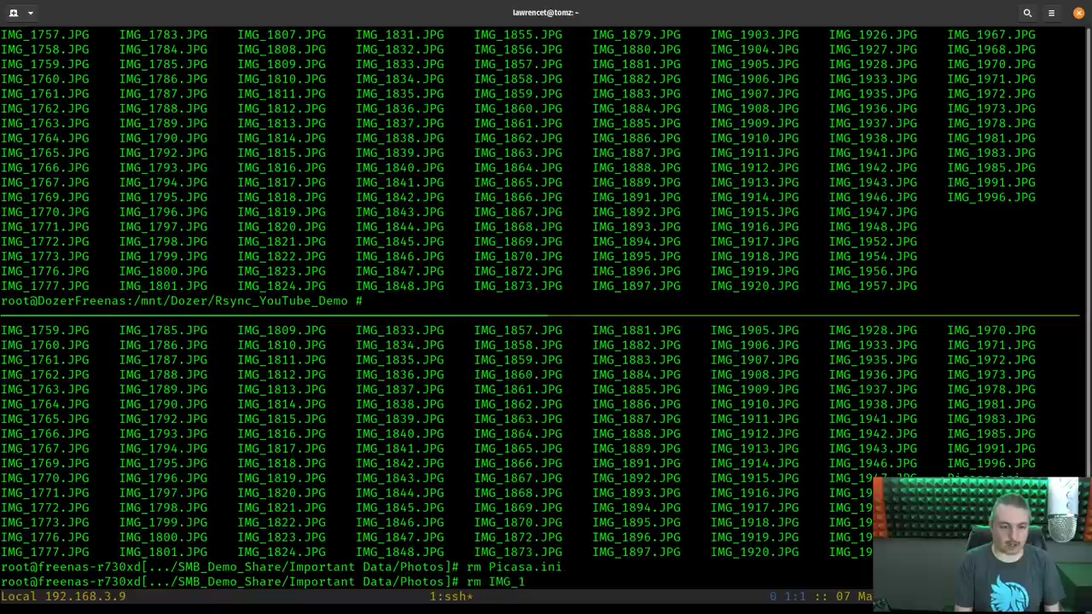
type("7")
key("Tab")
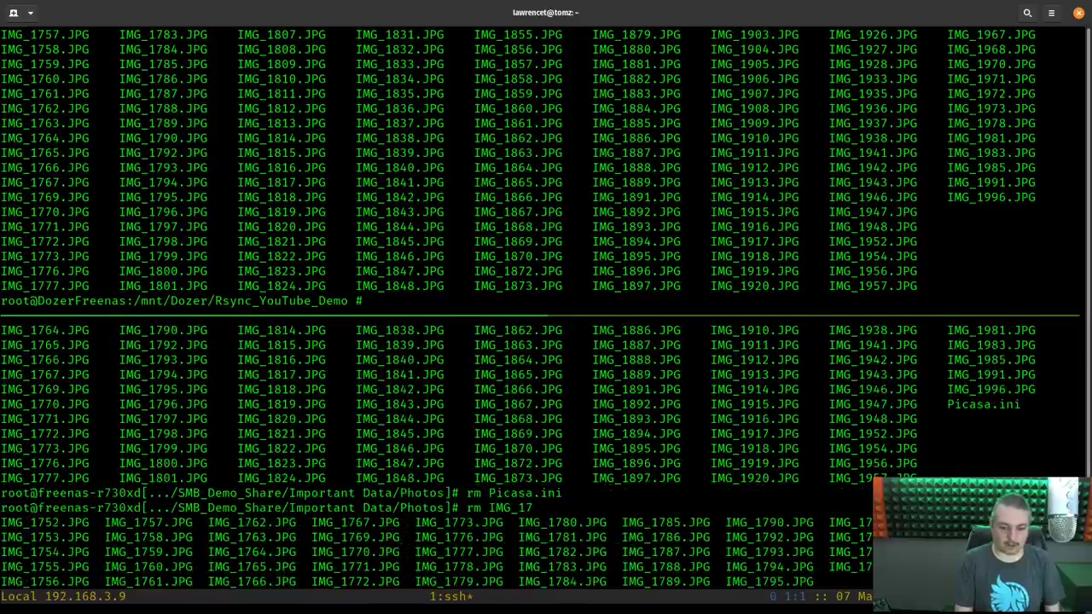
type("*")
key("Return")
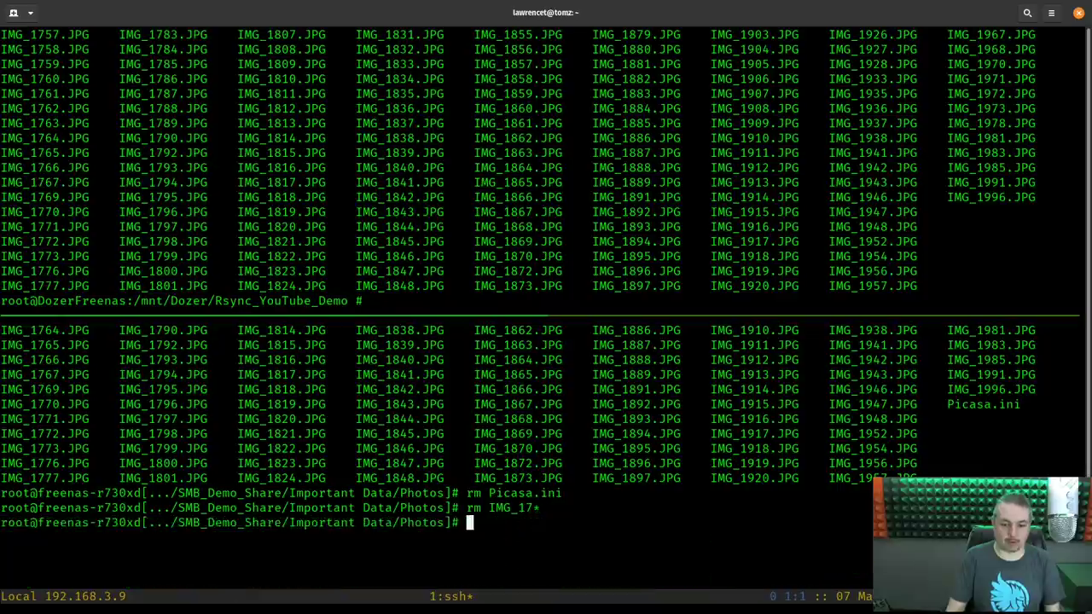
type("ls")
key("Return")
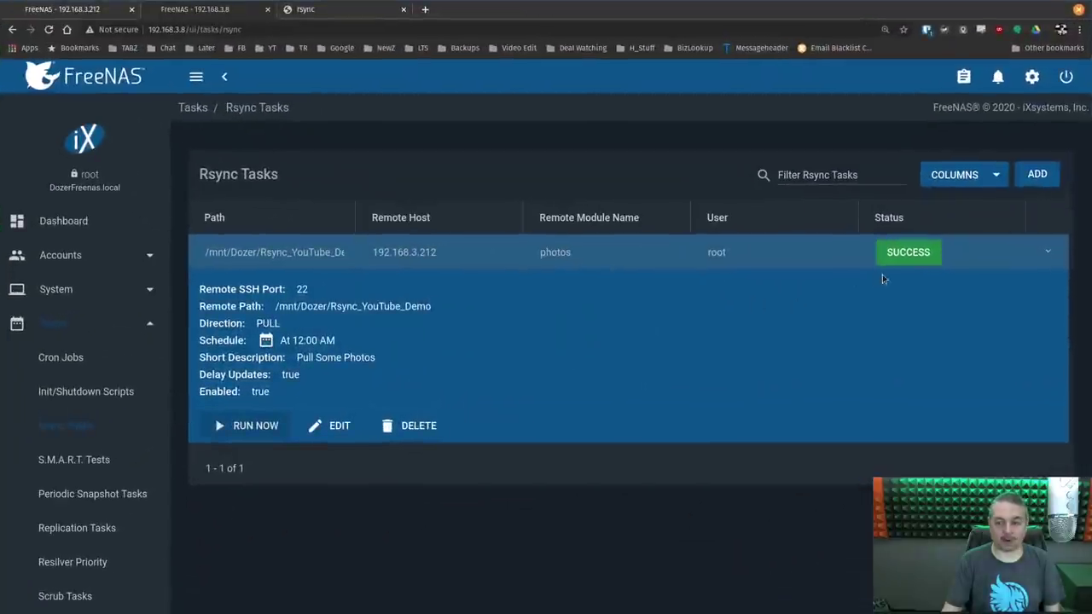
Run the Pull Some Photos rsync task once more and dismiss the notice
left_click(261, 429)
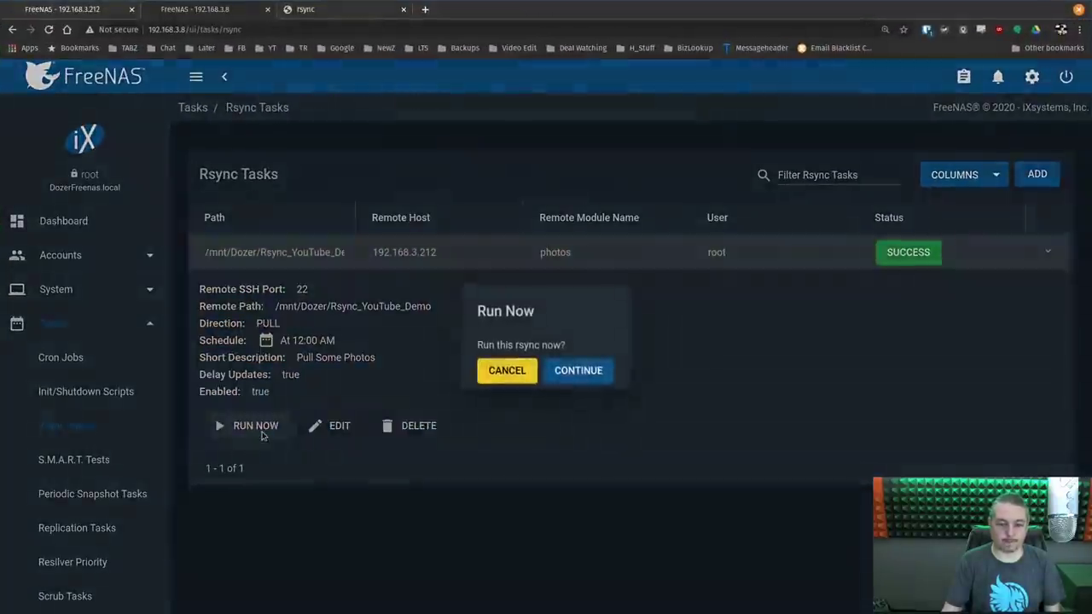
left_click(566, 375)
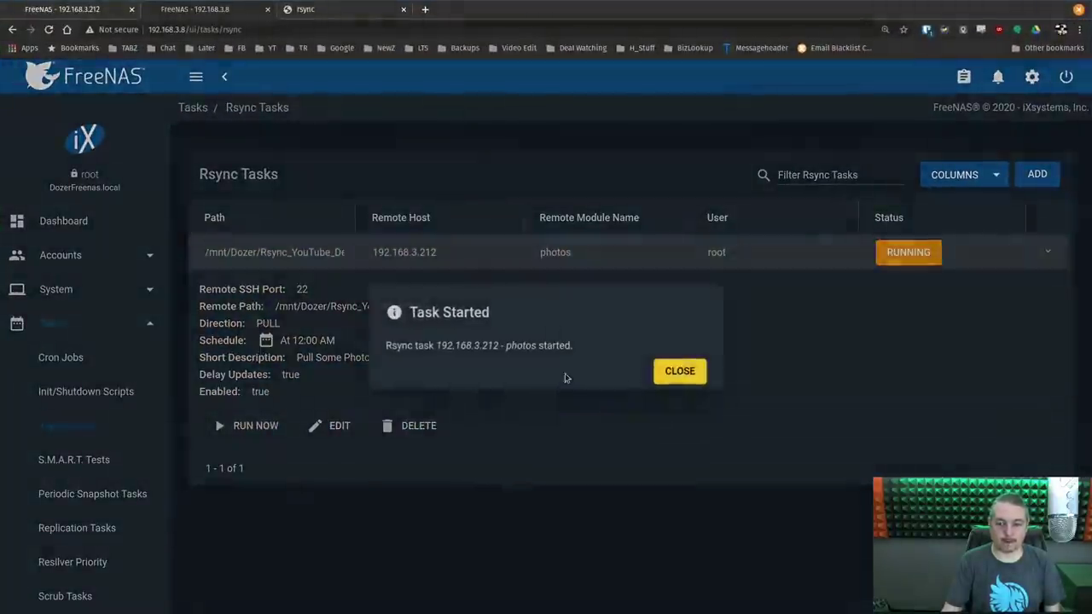
left_click(682, 370)
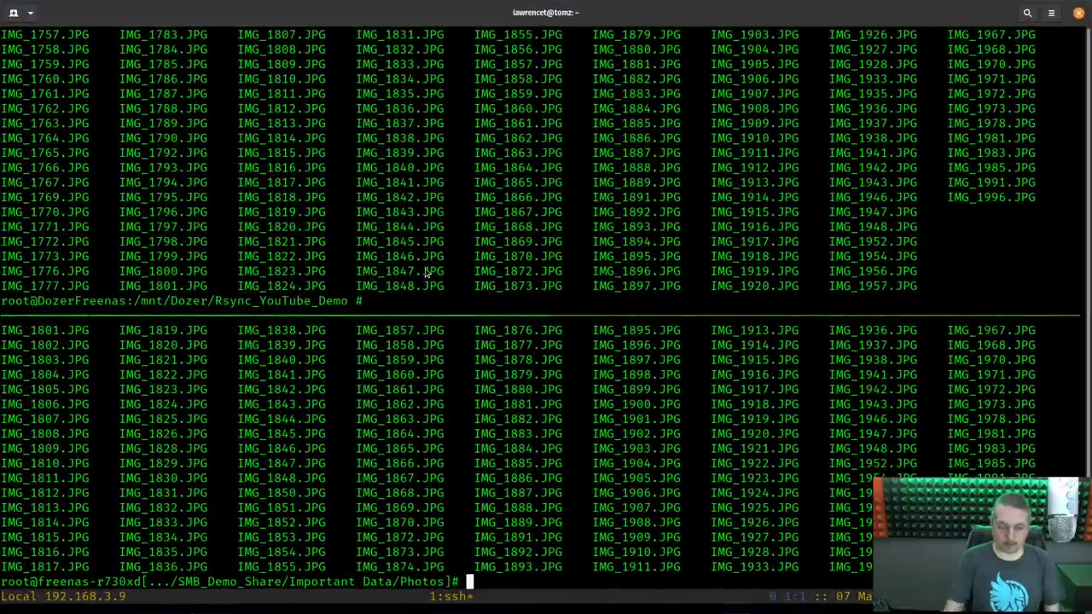
List the destination photos to confirm IMG_17 files are gone, then return to FreeNAS
left_click(426, 214)
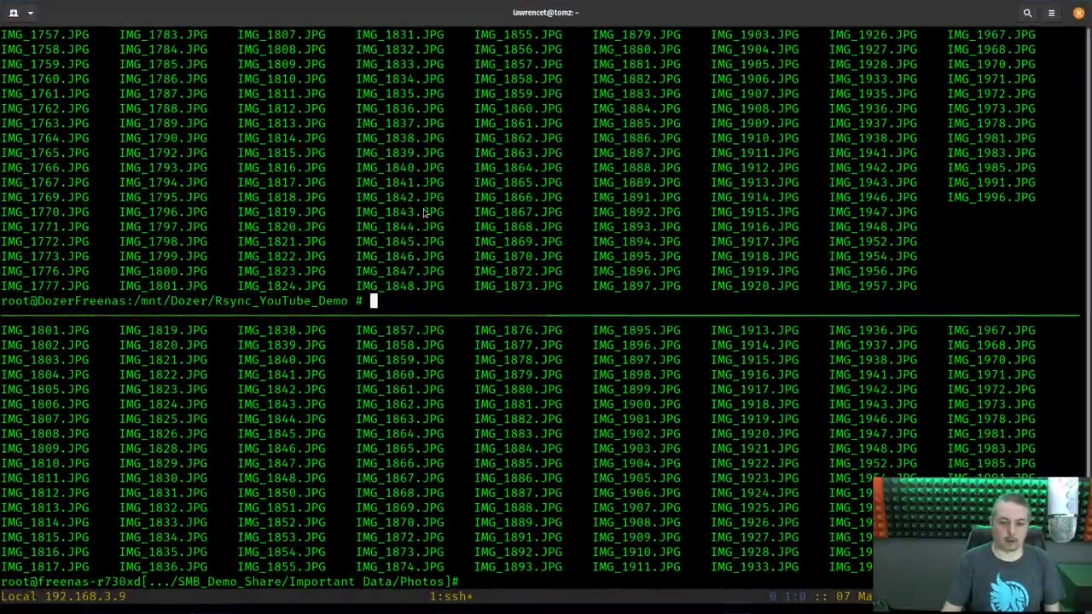
type("ls")
key("Return")
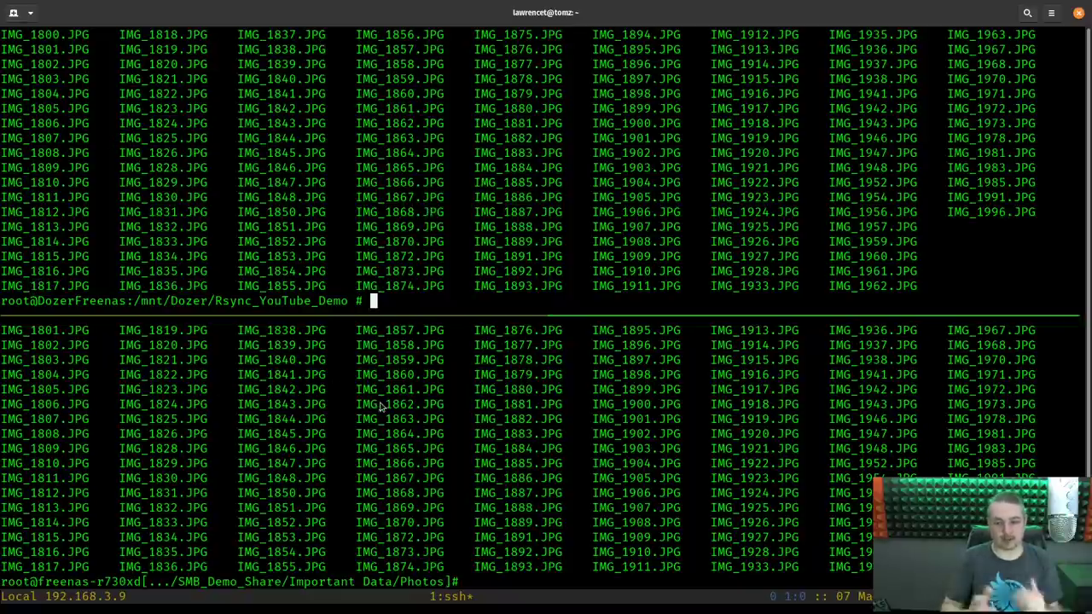
key("super")
left_click(571, 279)
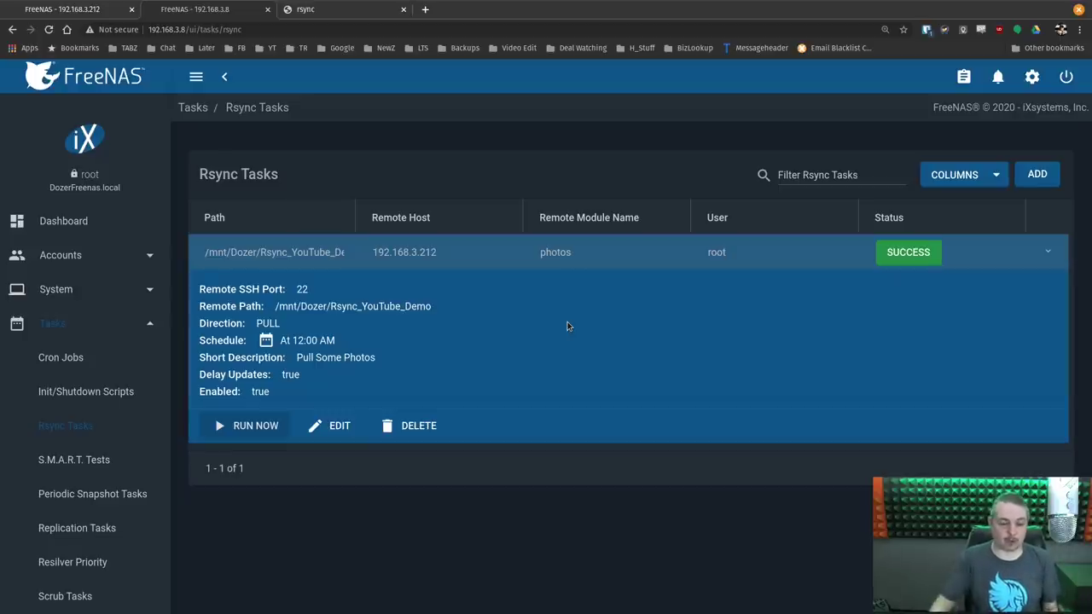
Log out of both the destination and source NAS SSH sessions with exit
key("super")
left_click(346, 375)
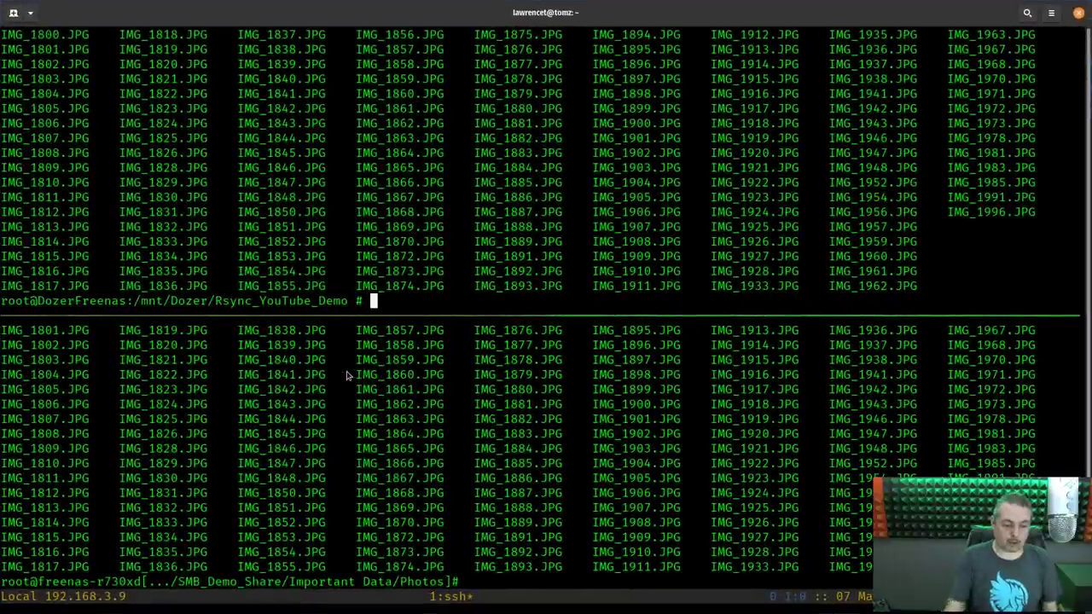
type("exit")
key("Return")
type("e")
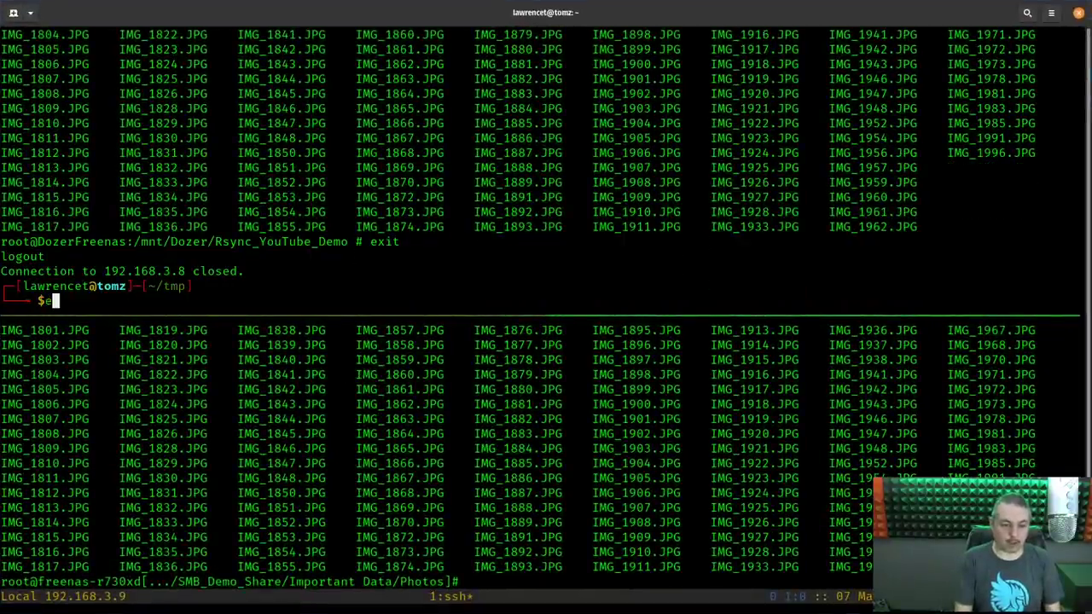
type("xit")
key("Return")
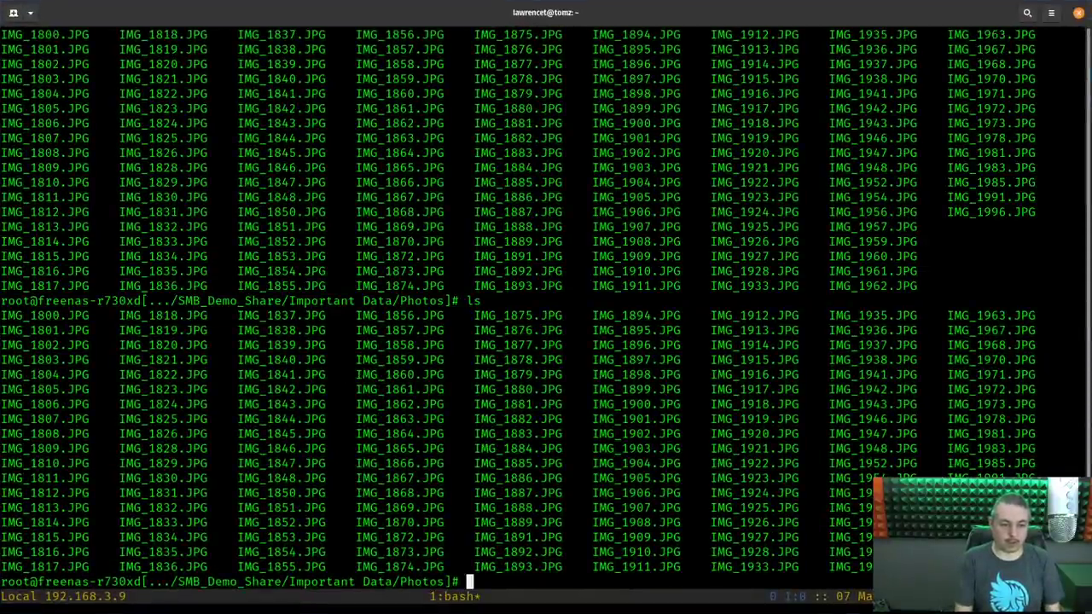
type("exit")
key("Return")
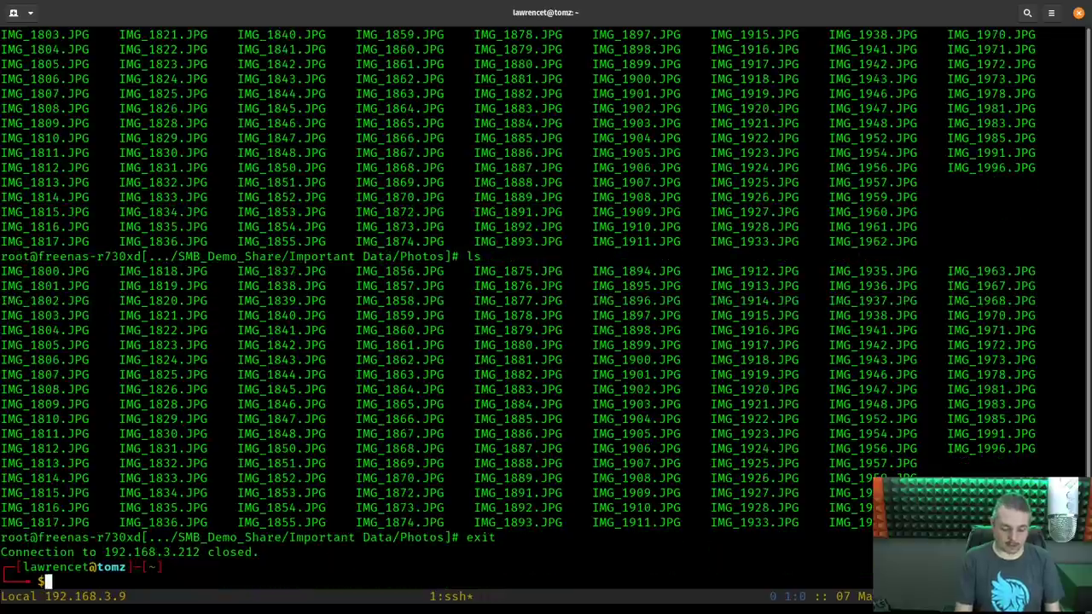
Display the contents of Rsync_FreeNAS_YouTube_Demo.sh with cat
type("cat R")
key("Tab")
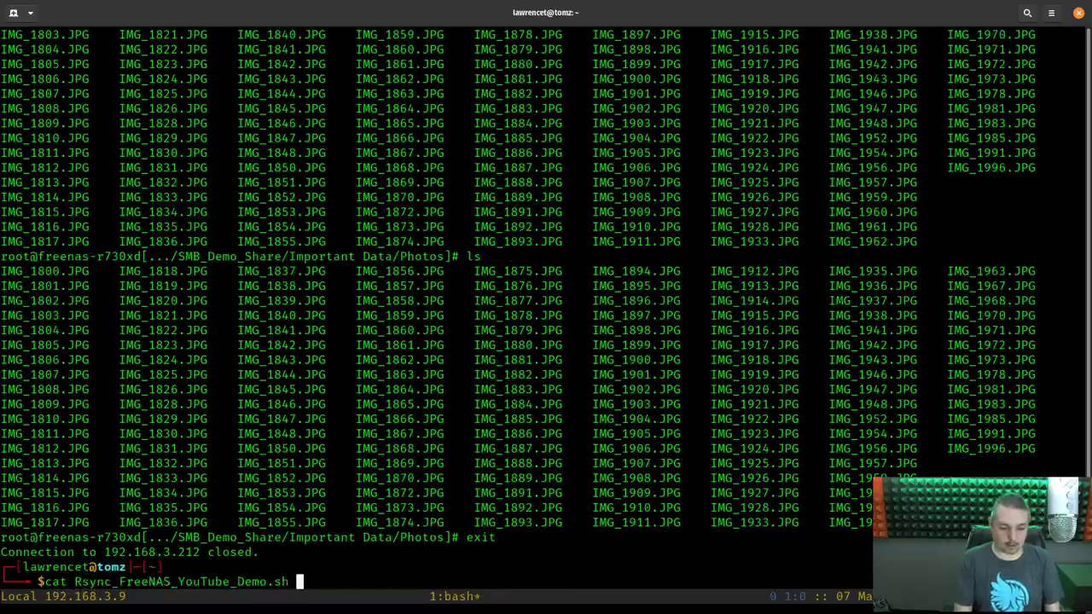
key("Return")
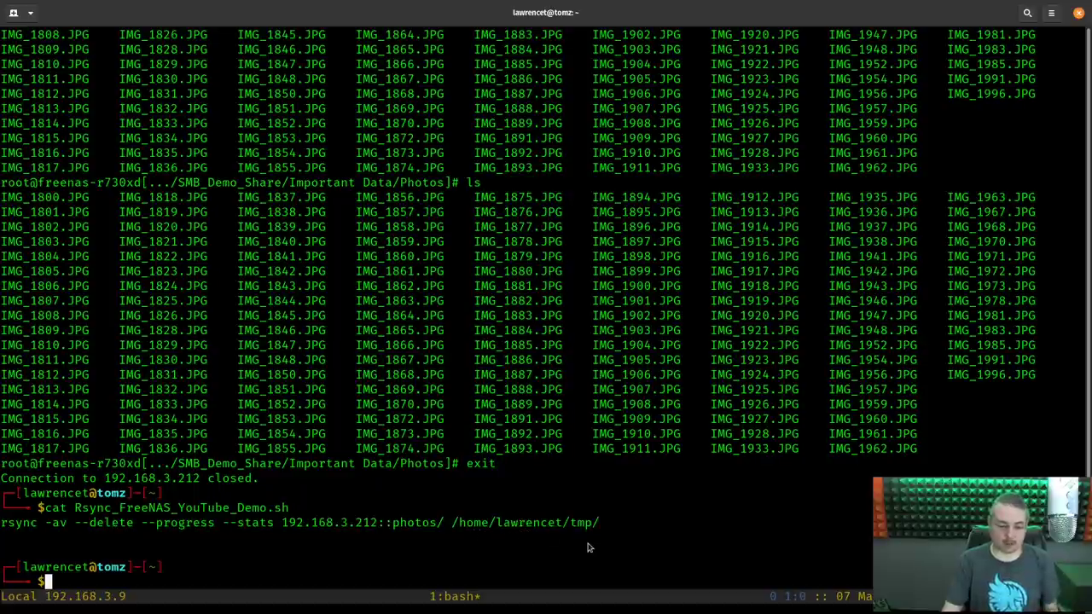
Confirm ~/tmp is empty, then run Rsync_FreeNAS_YouTube_Demo.sh to pull the 157 photos
type("cd ")
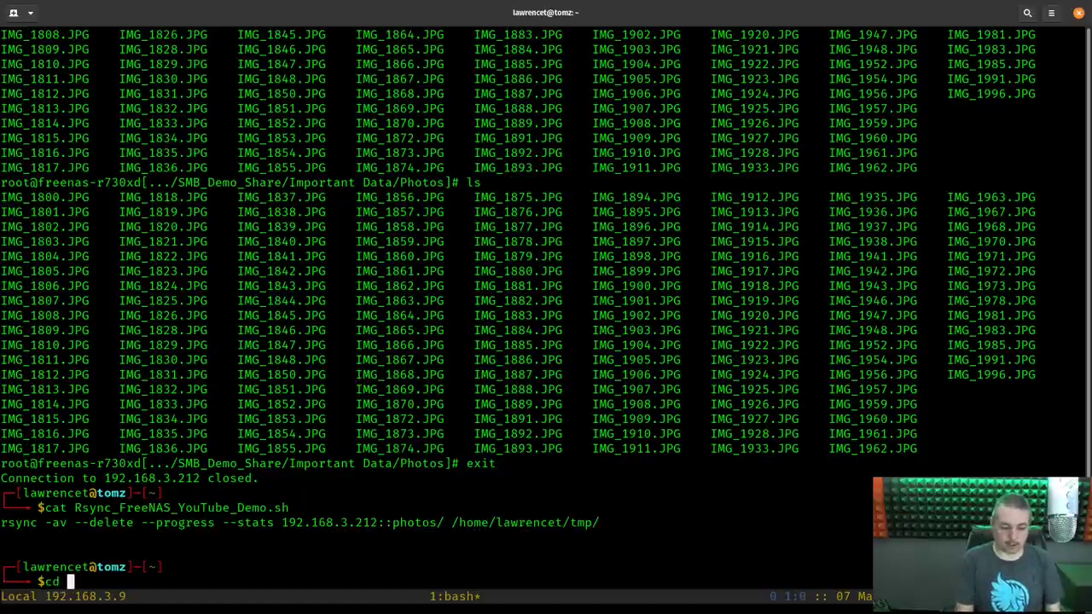
type("tmp/")
key("Return")
type("ls")
key("Return")
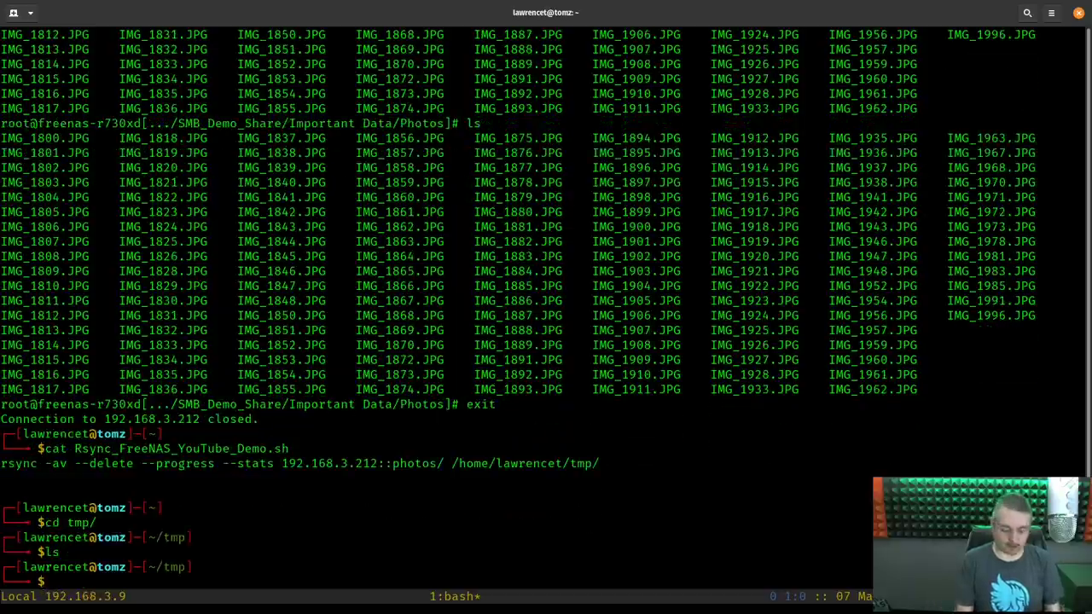
type("cd ..")
key("Return")
type("./")
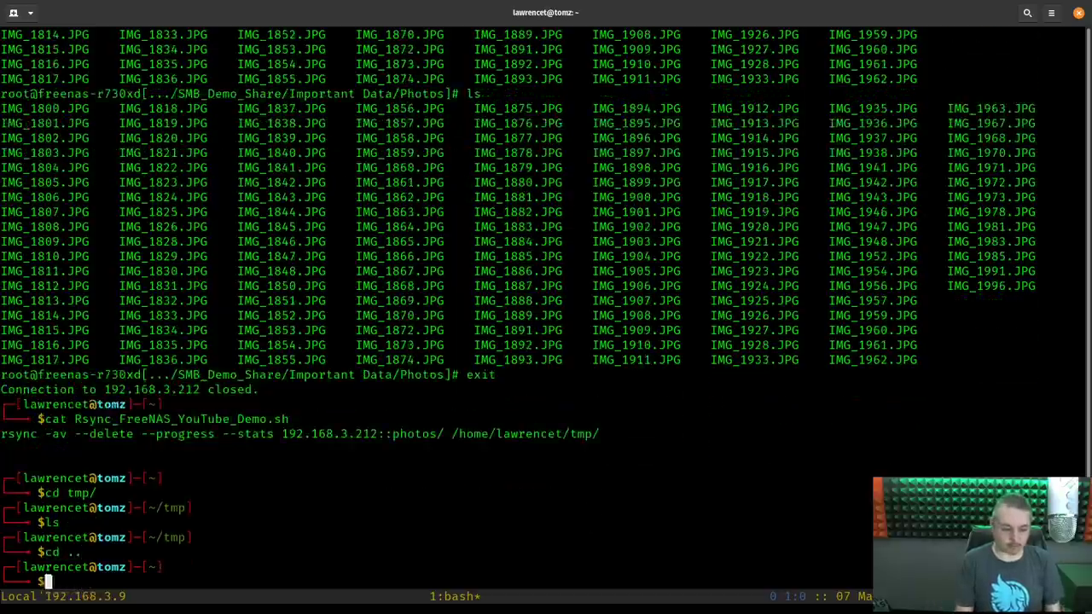
type("R")
key("Tab")
key("Return")
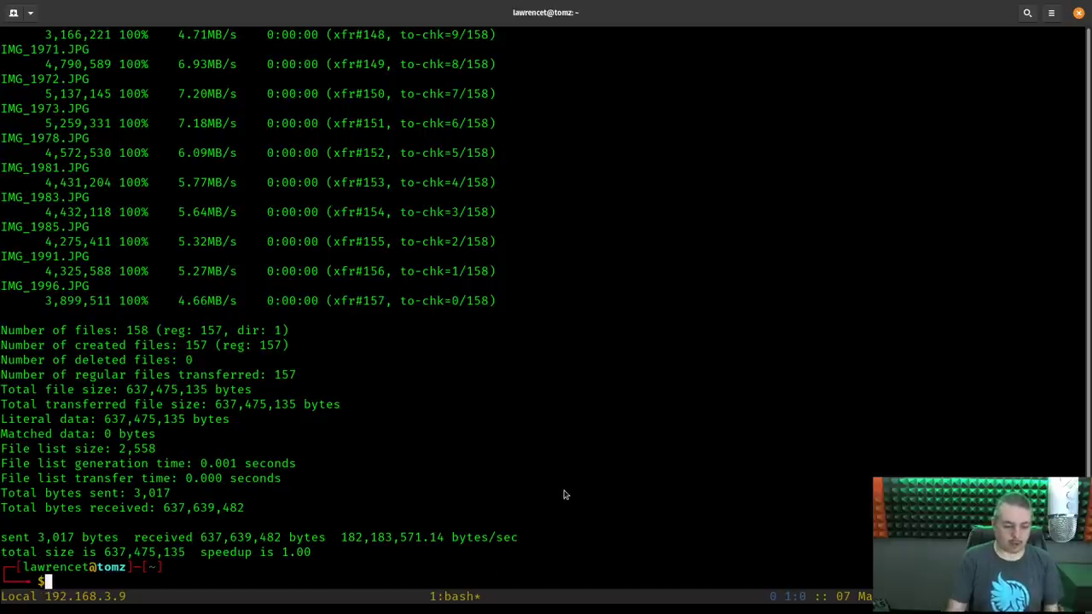
List the pulled photos in tmp, then clear the screen and rerun the script, transferring 0 files
type("cd tmp/")
key("Return")
type("ls")
key("Return")
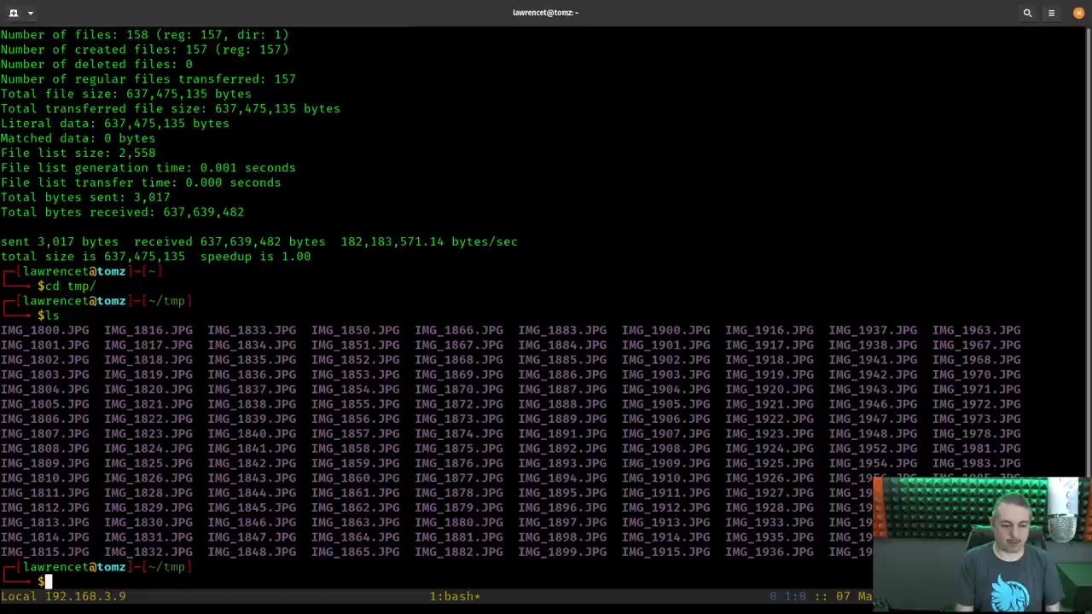
type("cd ..")
key("Return")
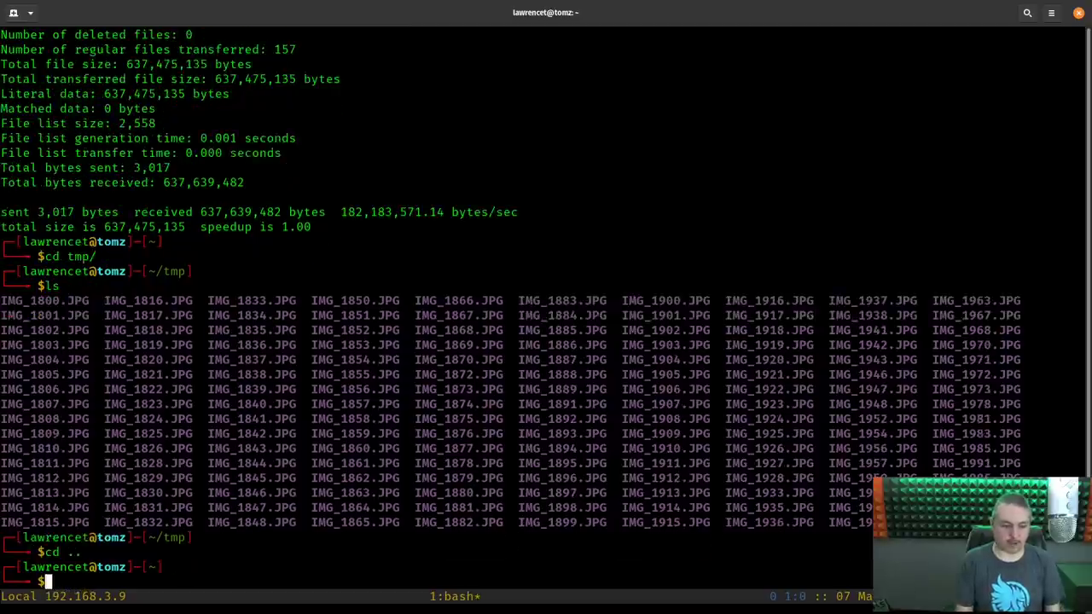
key("ctrl+l")
key("Up")
key("Up")
key("Up")
key("Up")
key("Return")
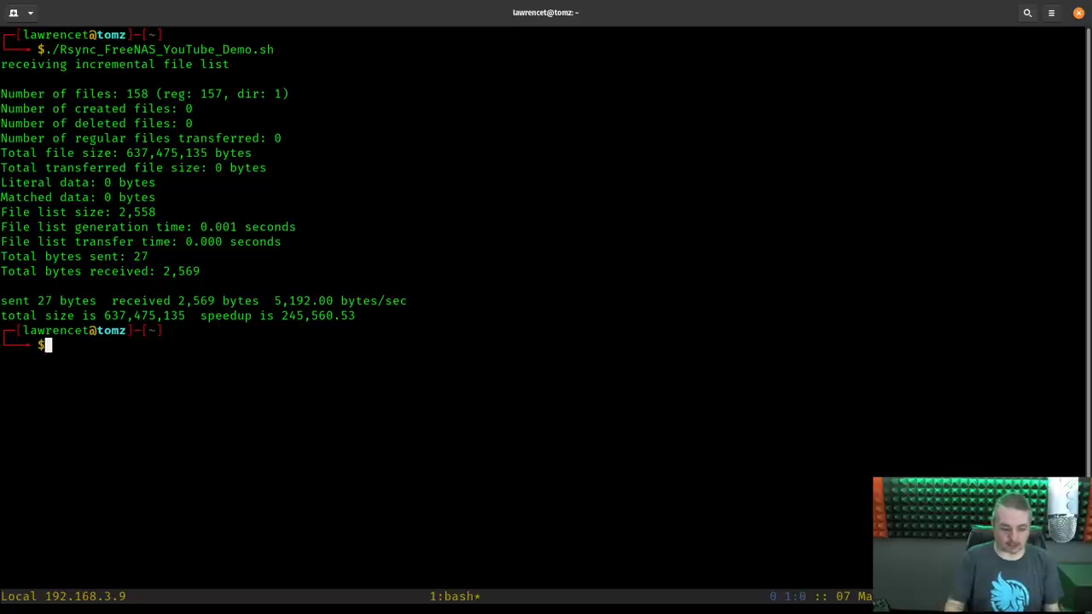
Delete every photo in ~/tmp with rm * and rerun the sync script to re-pull them
type("cd tmp/")
key("Return")
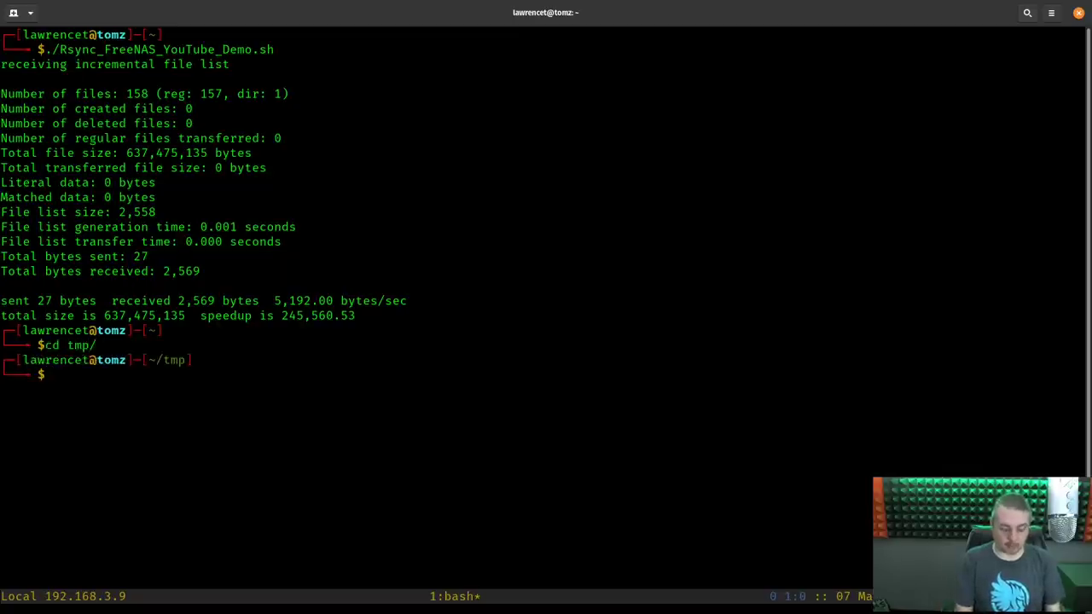
type("rm *")
key("Return")
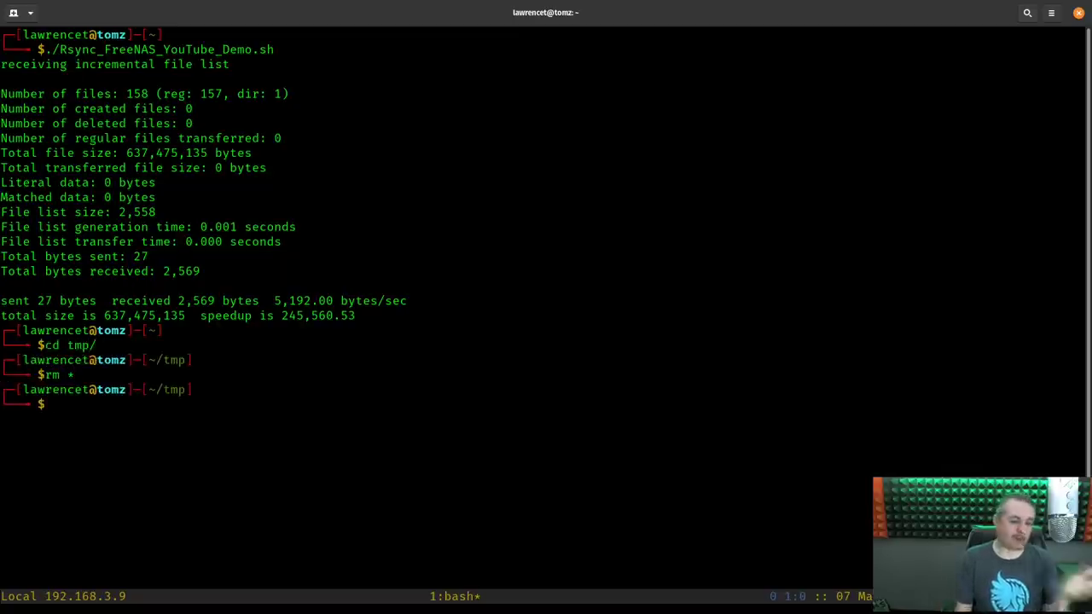
type("ls")
key("Return")
type("cd")
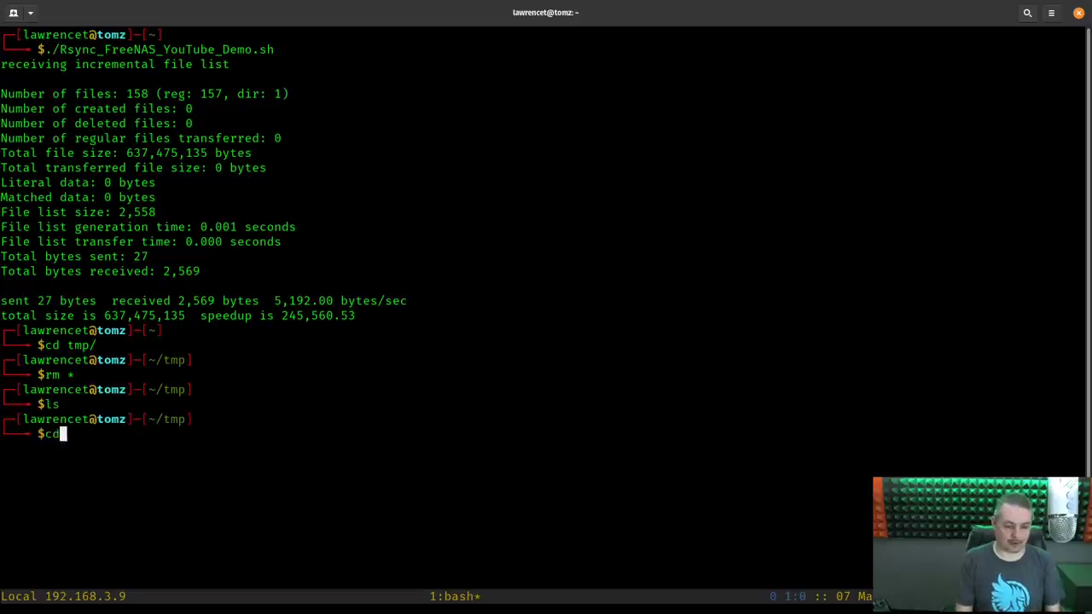
type(" ..")
key("Return")
type("./R")
key("Tab")
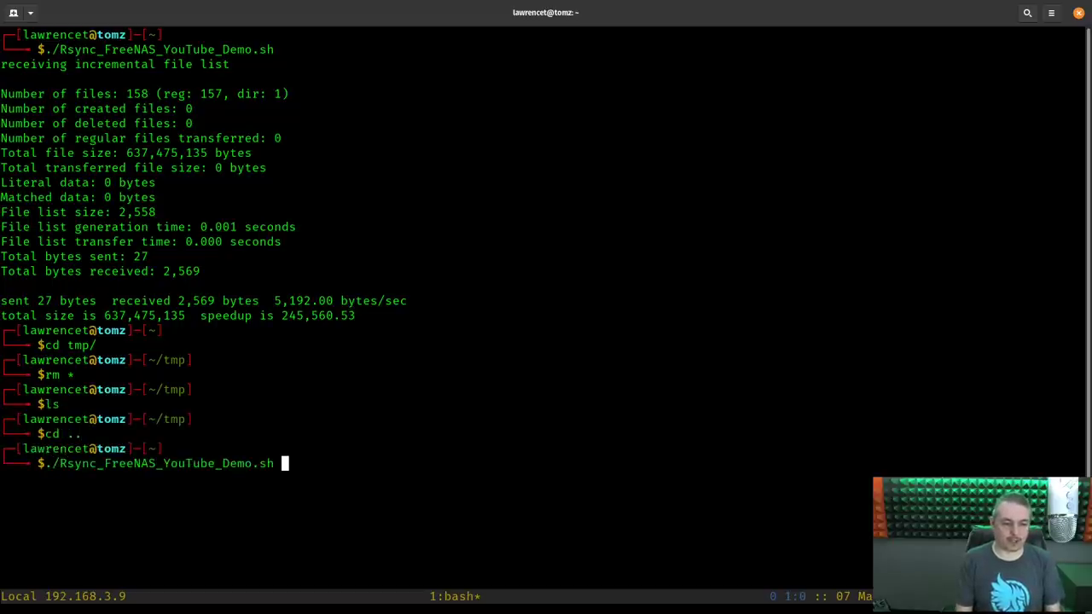
key("Return")
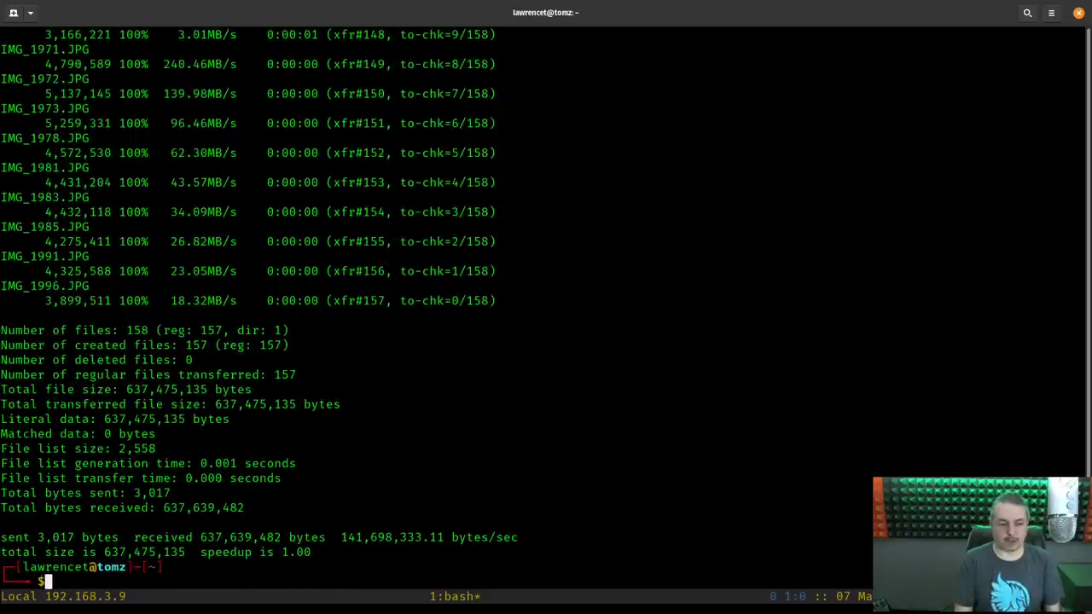
Delete the IMG_19* photos from ~/tmp and rerun the script to restore them
type("cd tmp/")
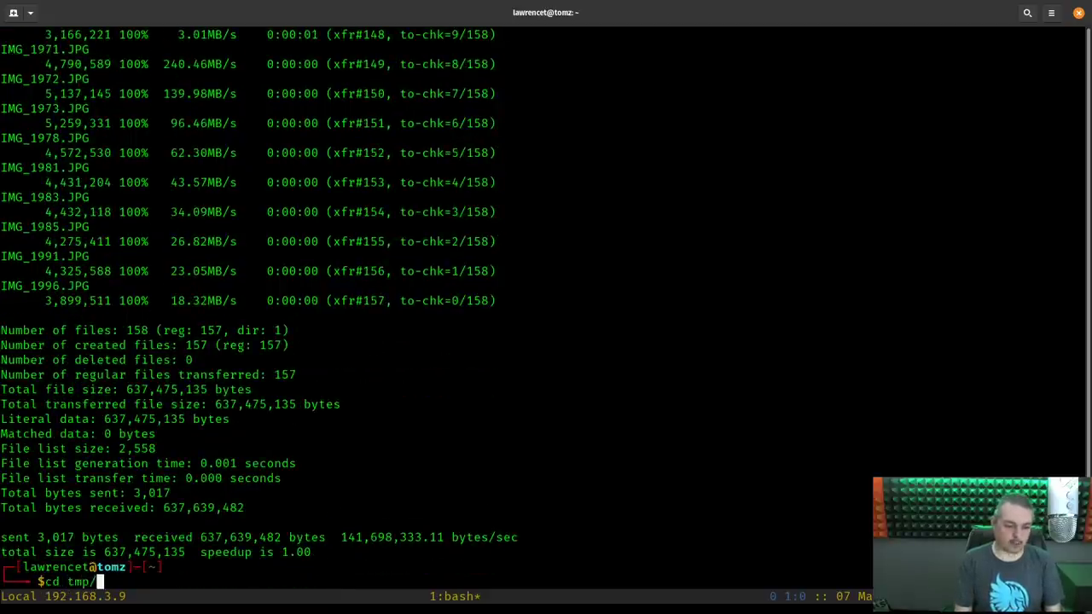
key("Return")
type("rm IM")
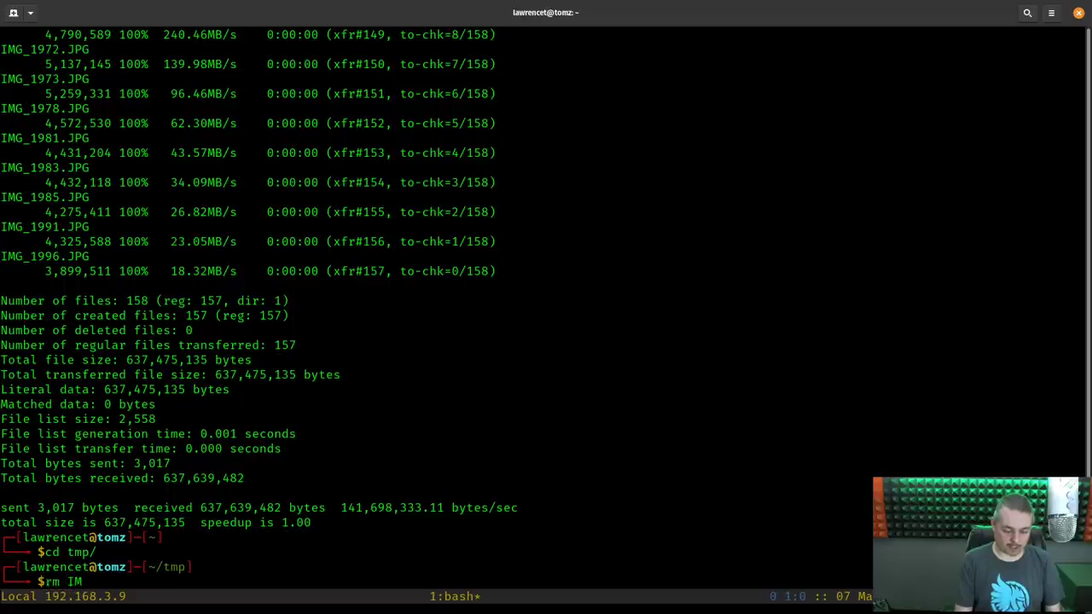
type("G_19*")
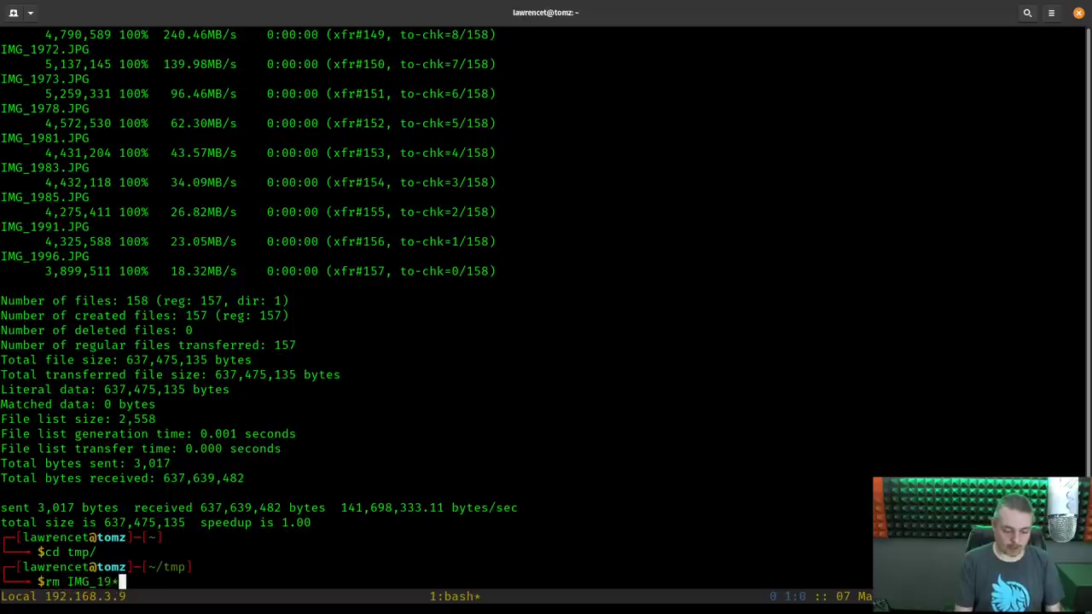
key("Return")
type("ls")
key("Return")
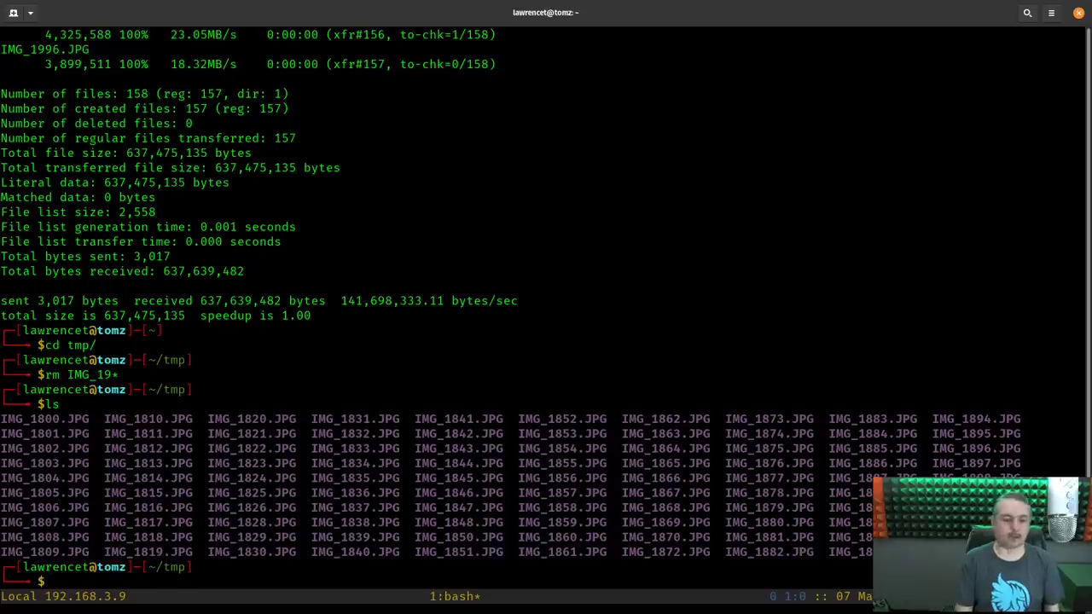
type("cd ..")
key("Return")
type("./R")
key("Tab")
key("Return")
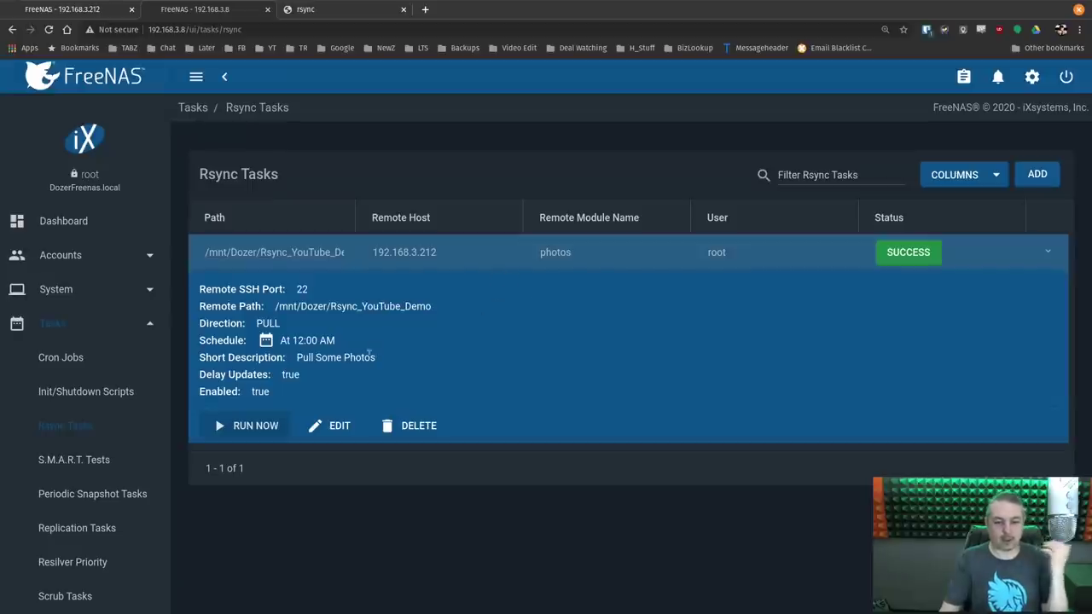
On the 192.168.3.212 server, open the photos rsync module's edit form and inspect its Hosts Allow field
left_click(114, 9)
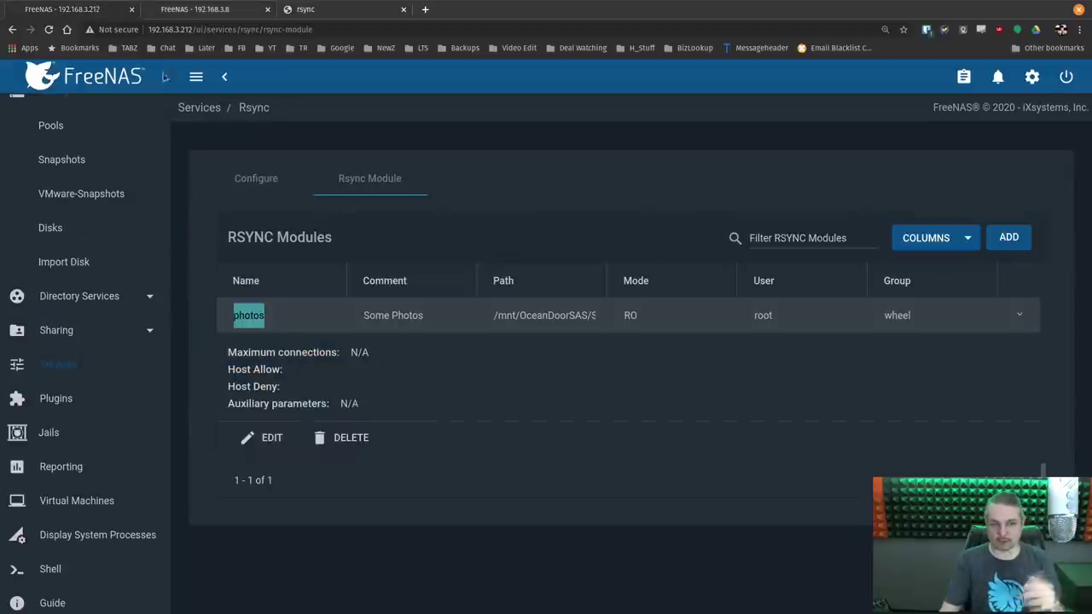
left_click(275, 440)
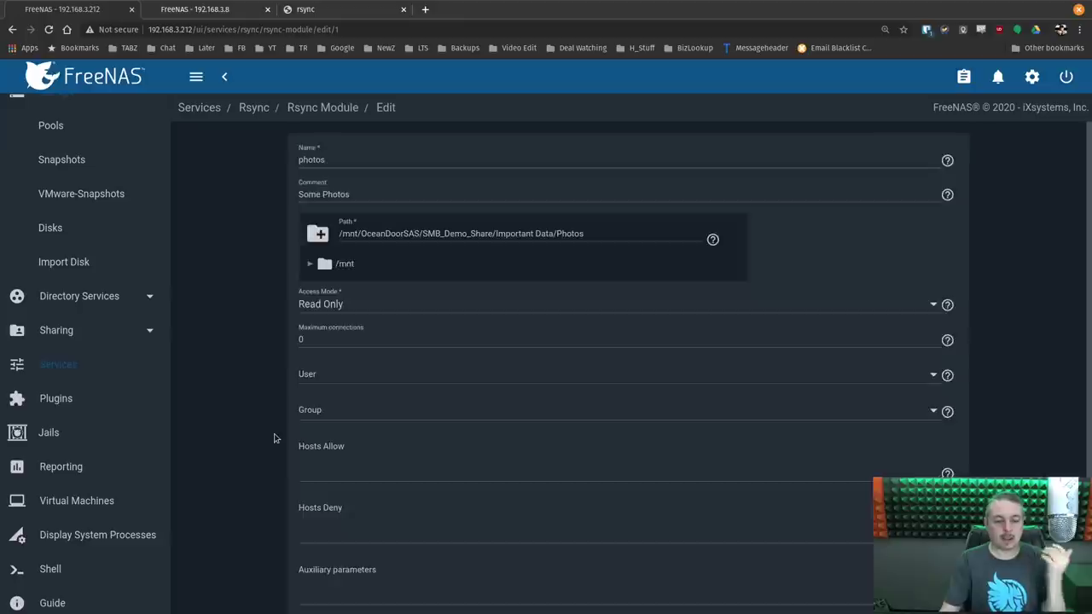
scroll(367, 341, "down", 2)
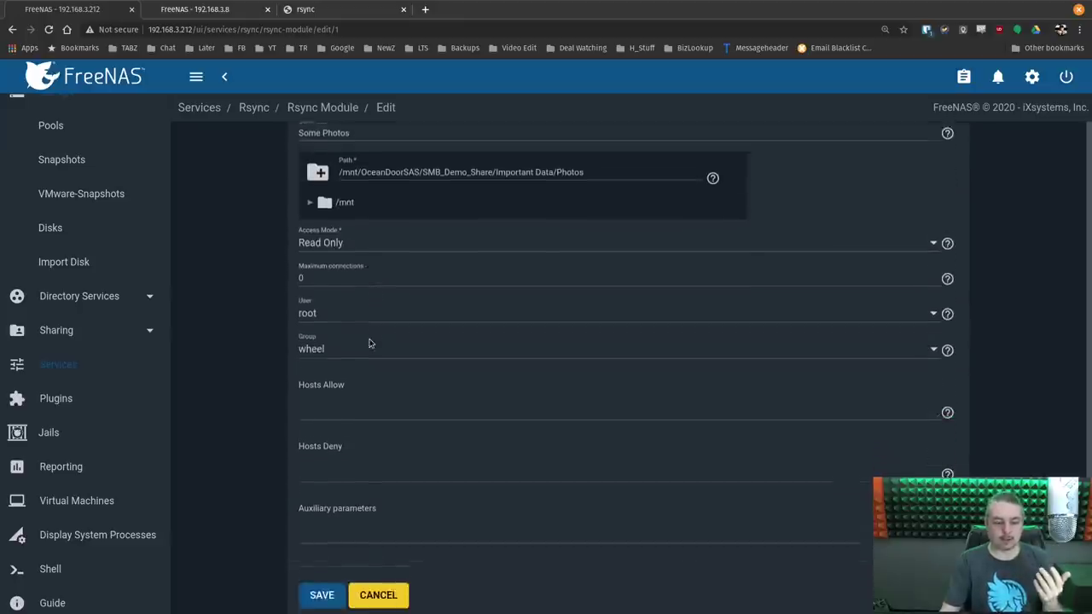
left_click(363, 384)
scroll(362, 380, "up", 1)
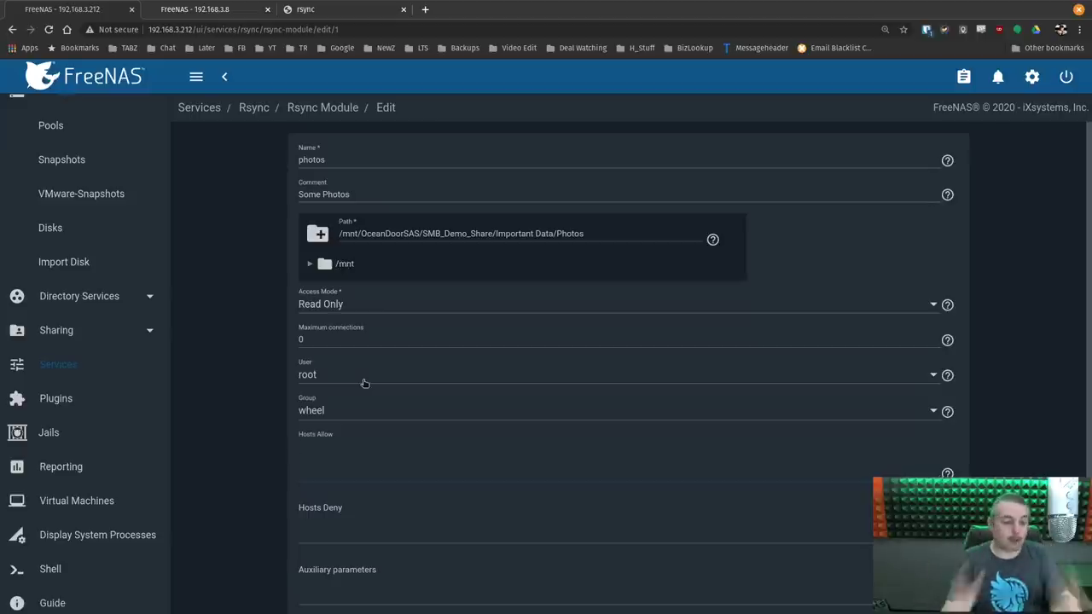
left_click(223, 317)
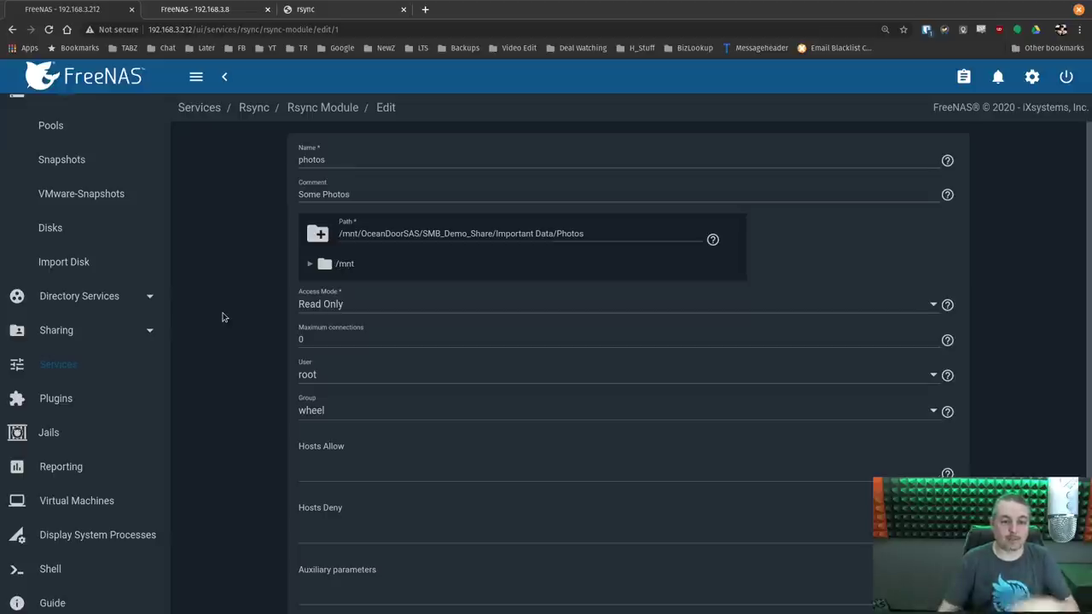
Return to the RSYNC Modules list and expand the photos module's row
left_click(315, 110)
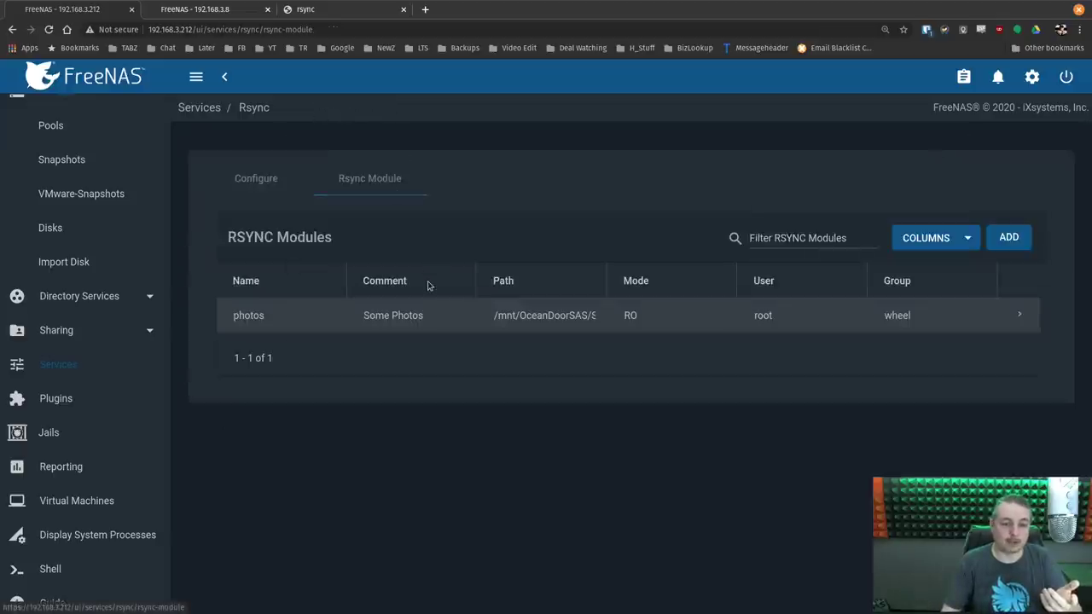
left_click(584, 322)
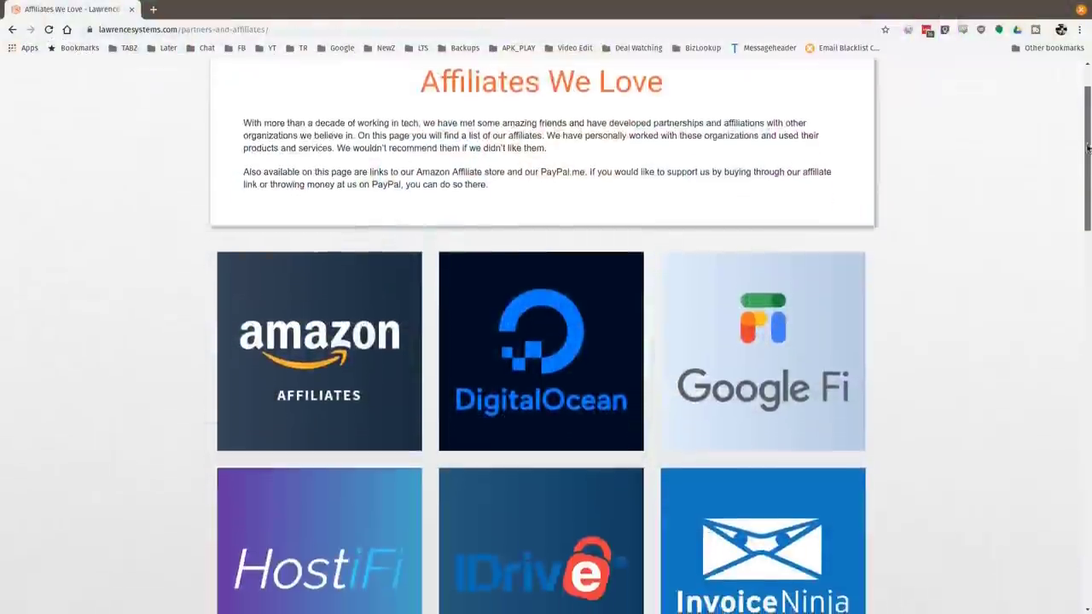
Scroll the Affiliates We Love page down to the PayPal, Private Internet Access and TechSupply Direct tiles
scroll(1080, 213, "down", 5)
left_click_drag(1080, 213, 1073, 324)
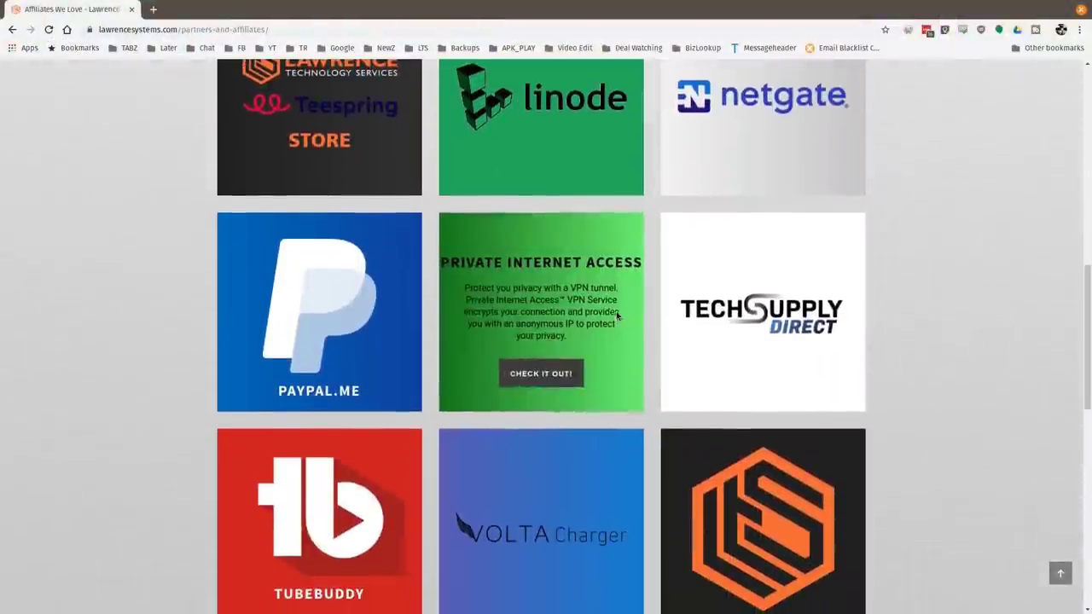